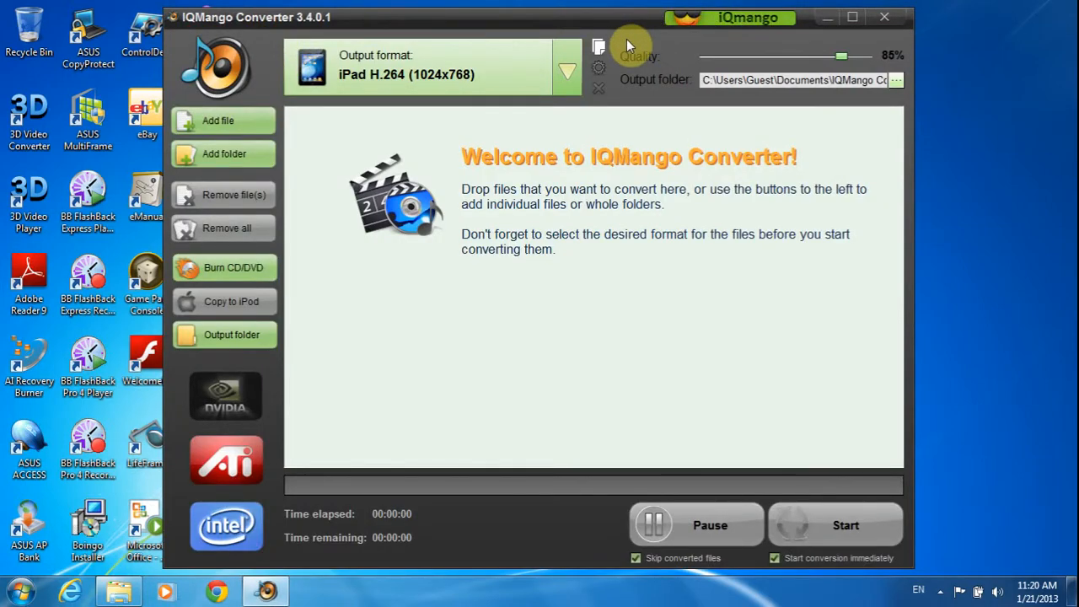
Browse the available output format categories, from Apple media through Web video
{"action": "left_click", "coordinate": [567, 67]}
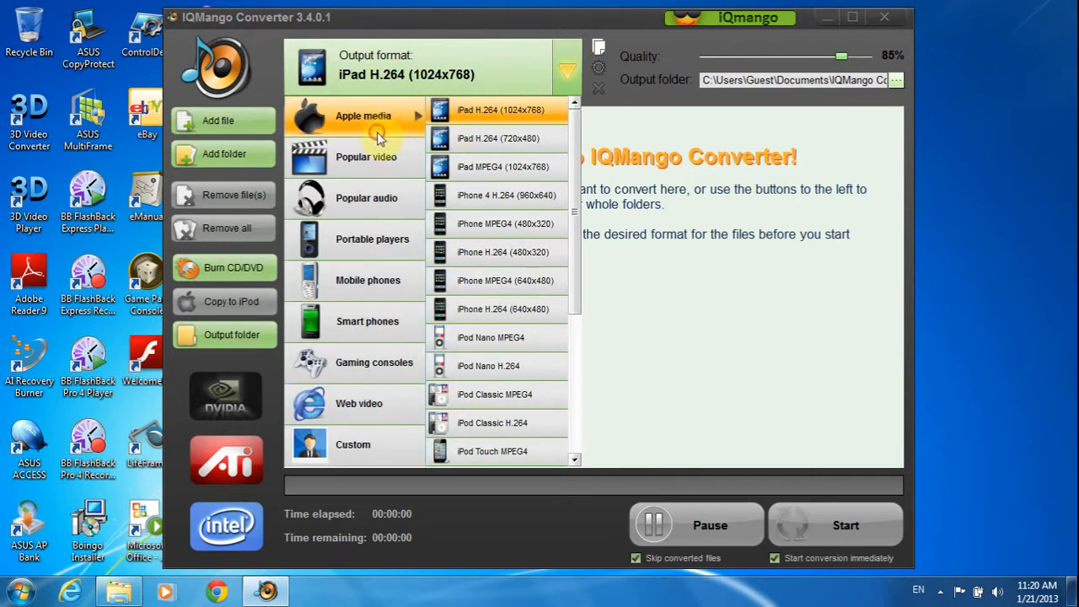
{"action": "mouse_move", "coordinate": [382, 173]}
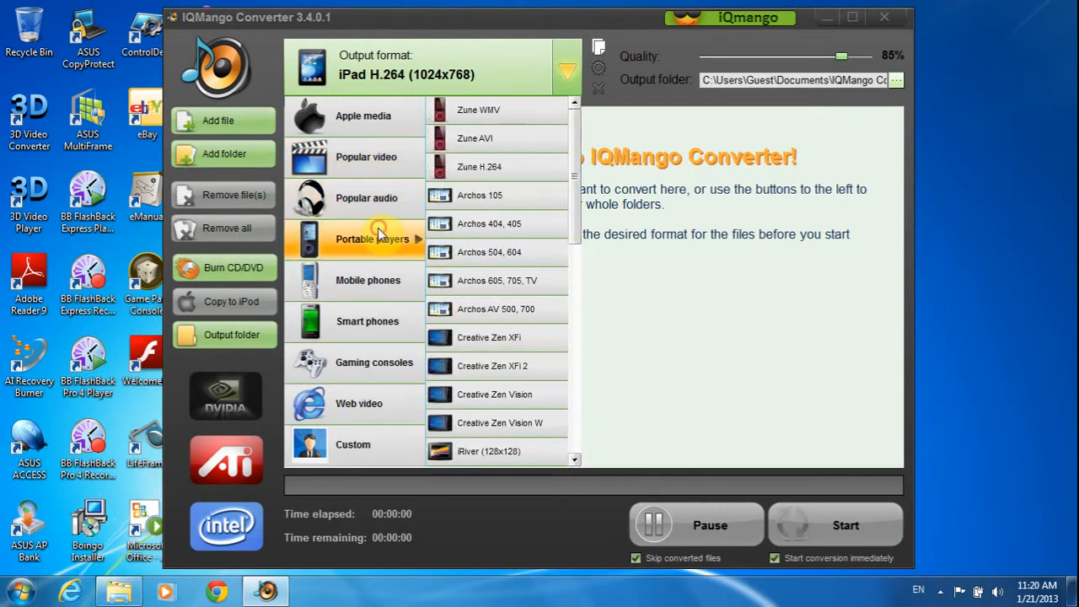
{"action": "mouse_move", "coordinate": [381, 301]}
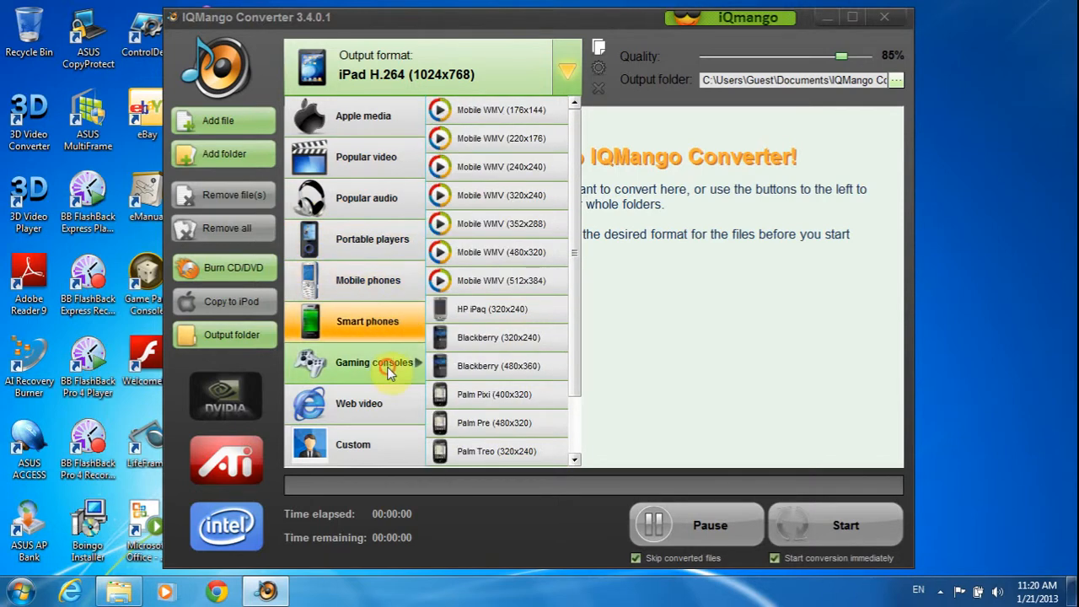
{"action": "mouse_move", "coordinate": [389, 400]}
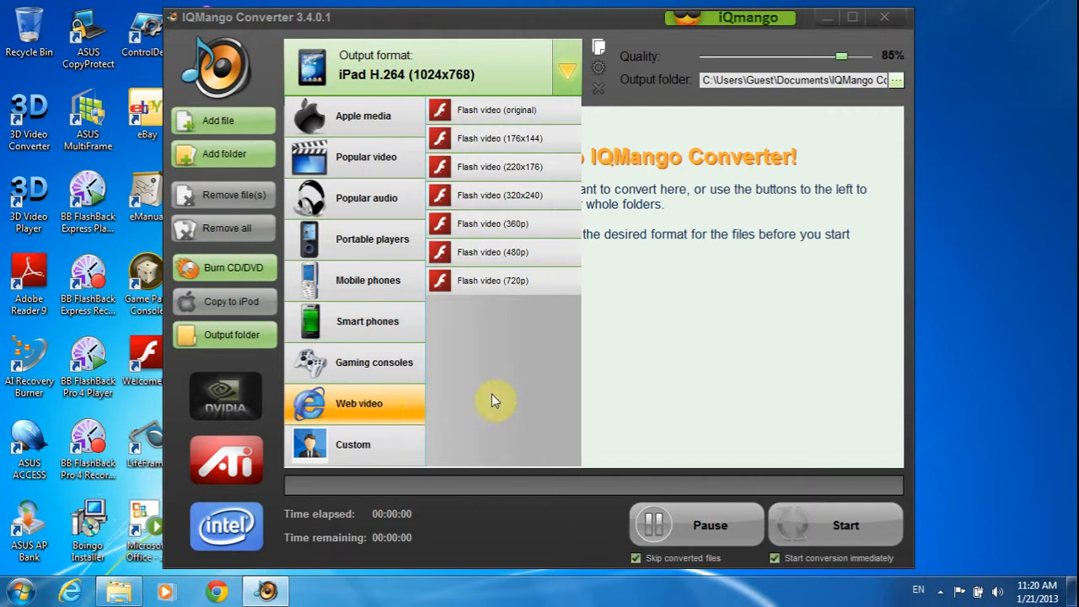
{"action": "left_click", "coordinate": [221, 593]}
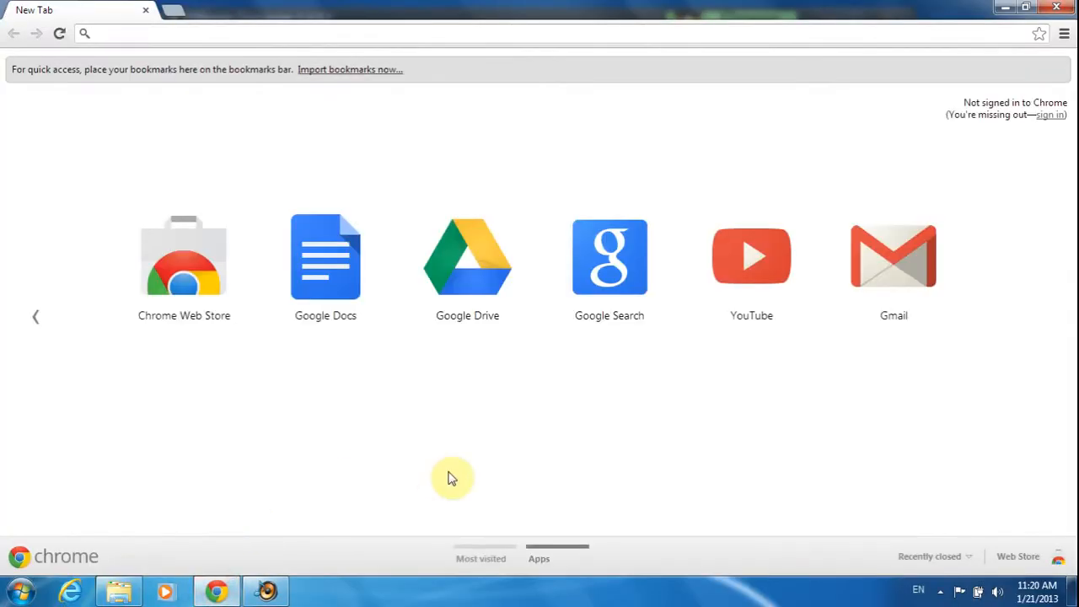
{"action": "type", "text": "www.iqmango.com"}
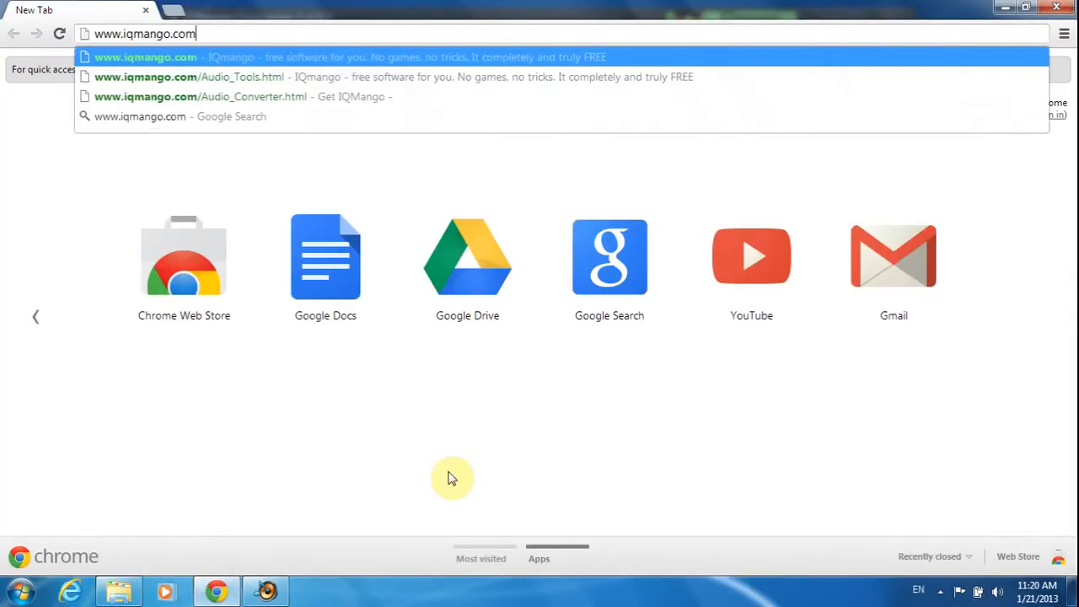
{"action": "key", "text": "Return"}
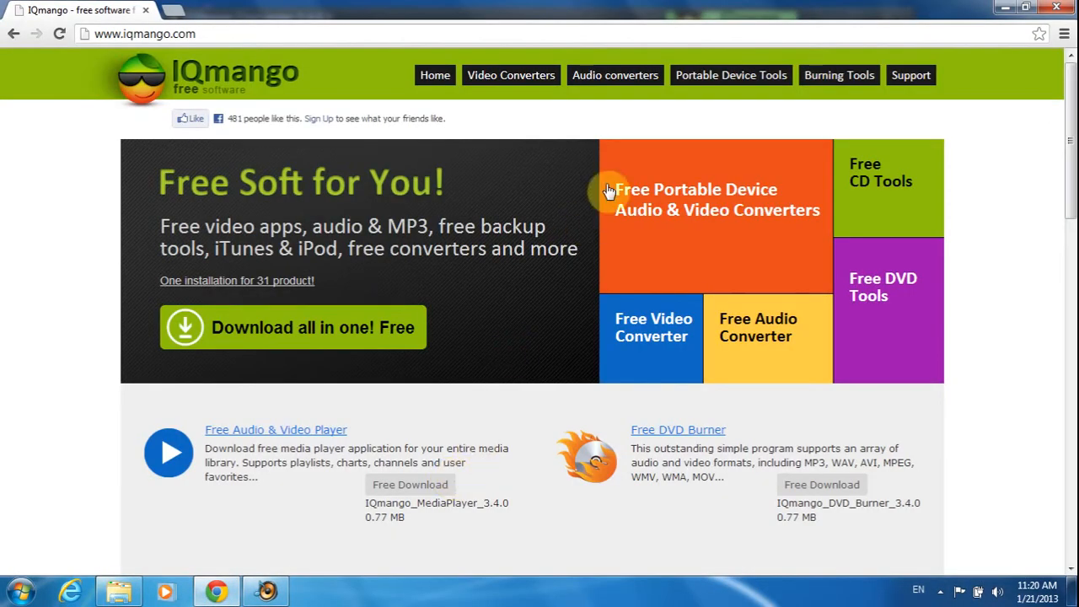
{"action": "left_click", "coordinate": [619, 75]}
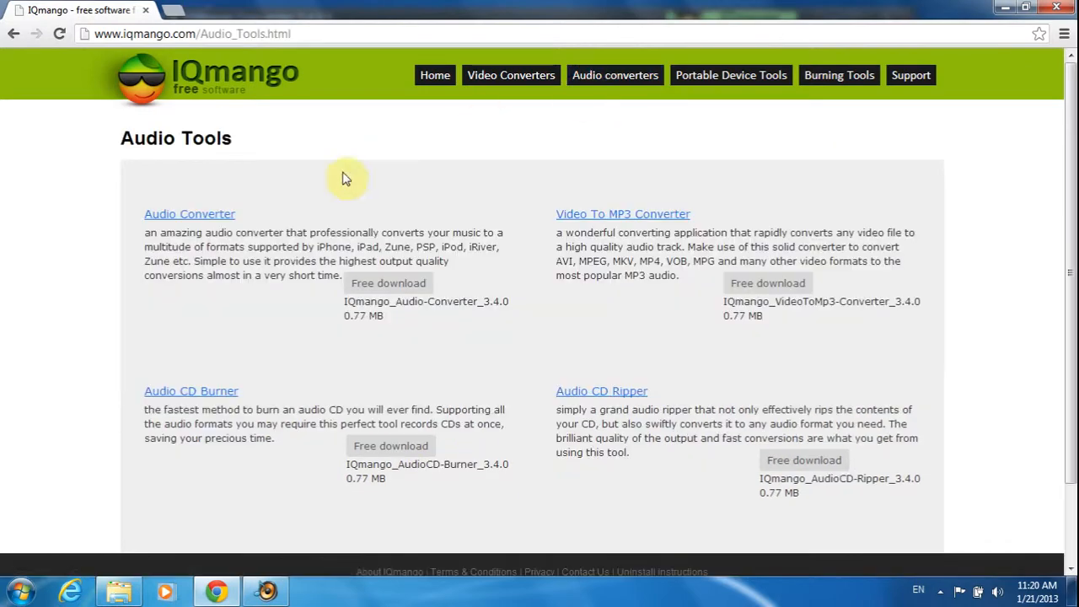
{"action": "left_click", "coordinate": [189, 215]}
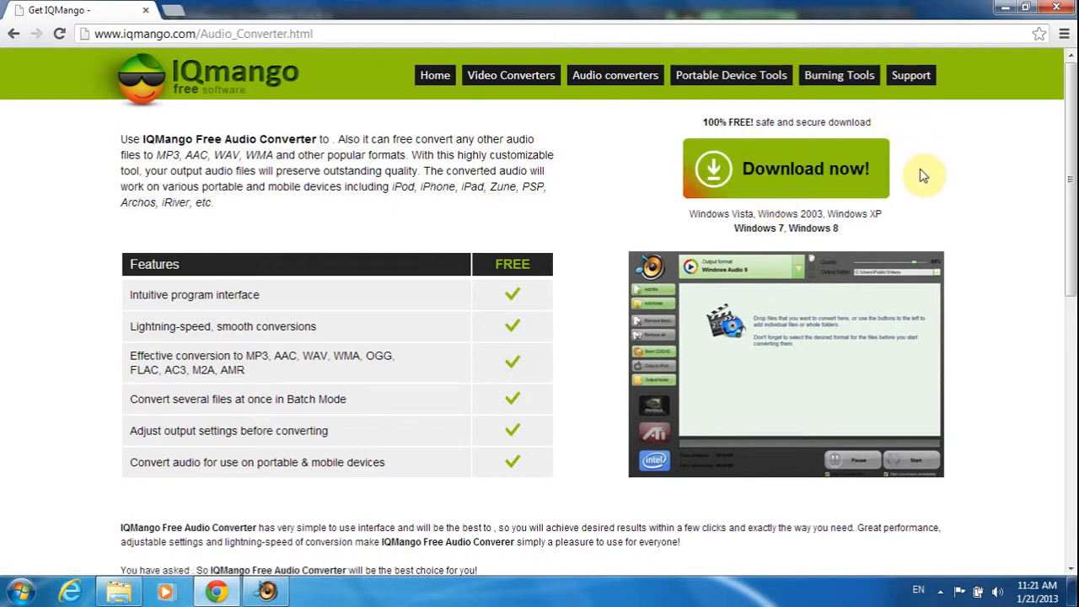
{"action": "left_click", "coordinate": [1005, 7]}
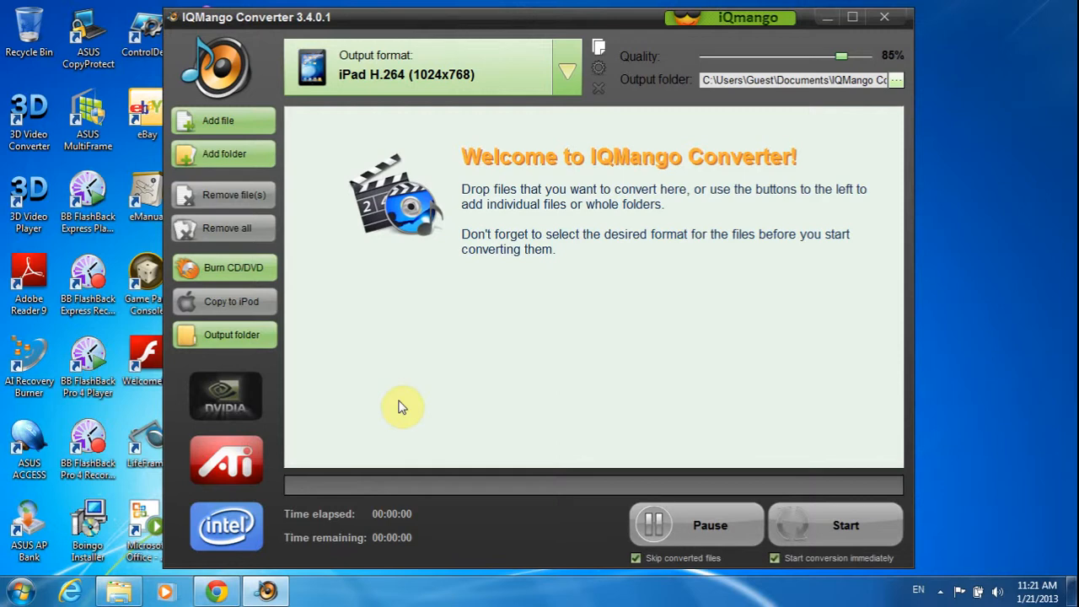
Set the output format to MP3 from the popular audio formats
{"action": "left_click", "coordinate": [569, 69]}
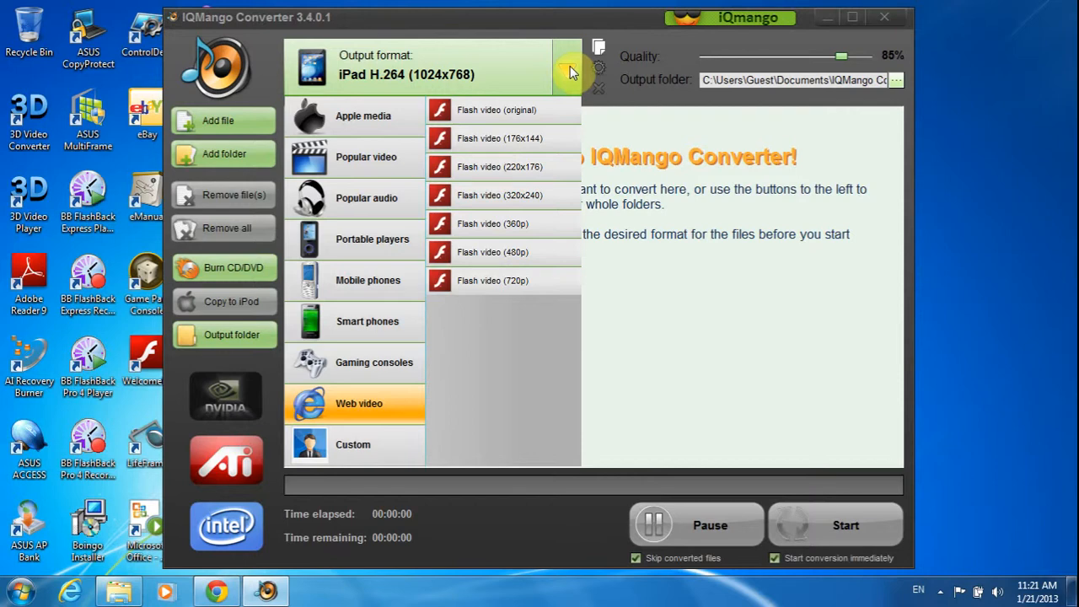
{"action": "mouse_move", "coordinate": [379, 215]}
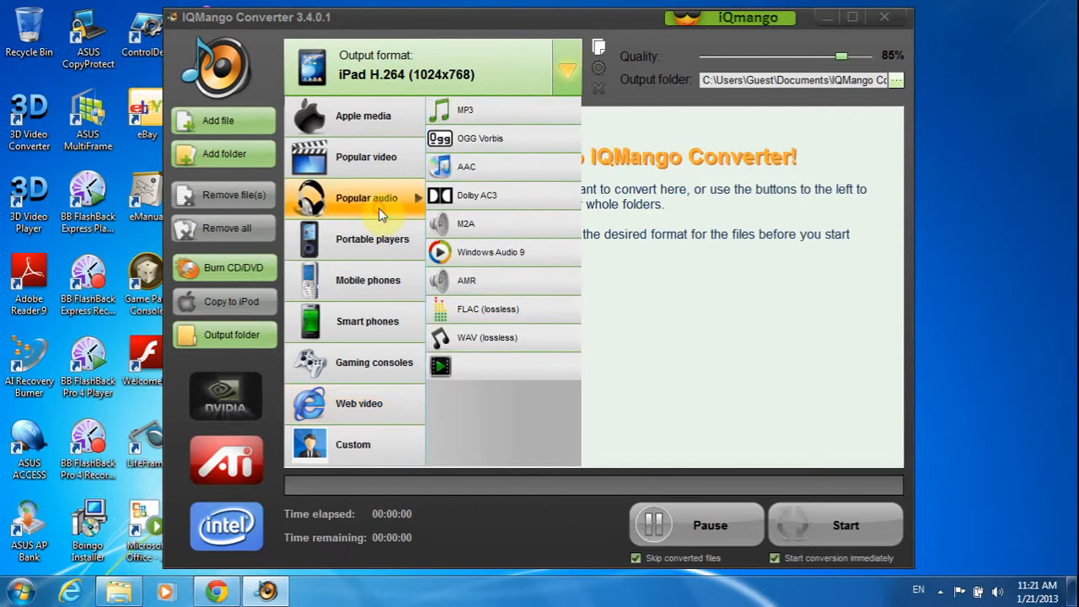
{"action": "left_click", "coordinate": [466, 113]}
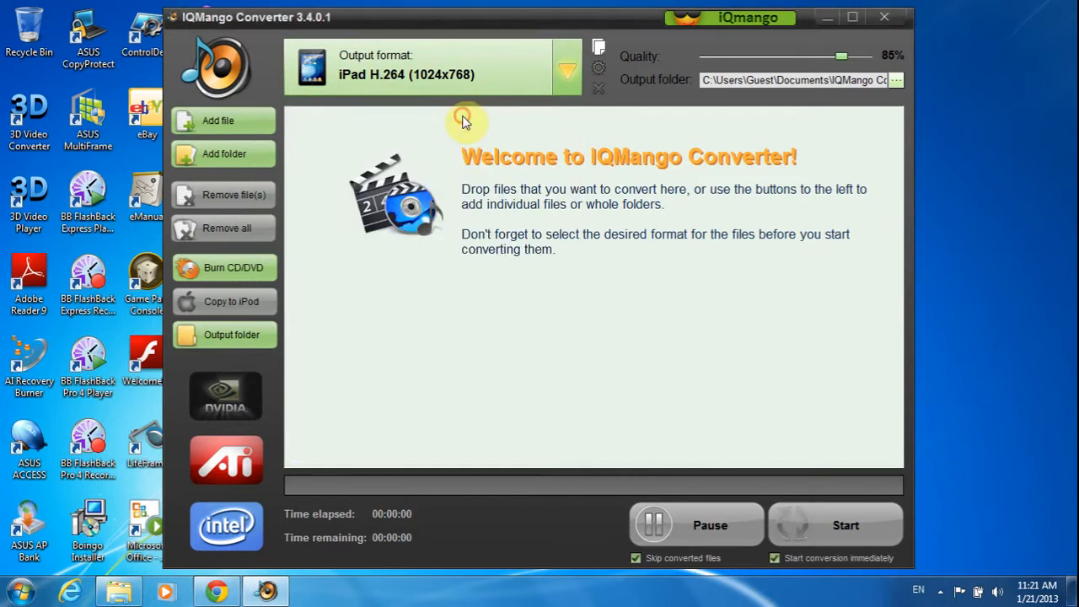
{"action": "left_click", "coordinate": [566, 69]}
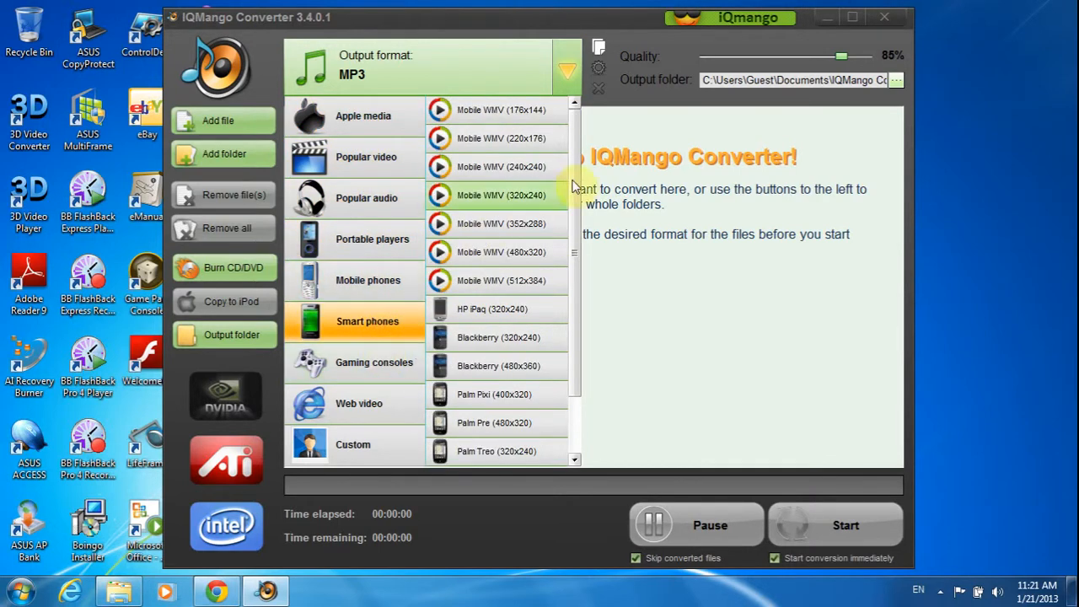
{"action": "left_click", "coordinate": [645, 118]}
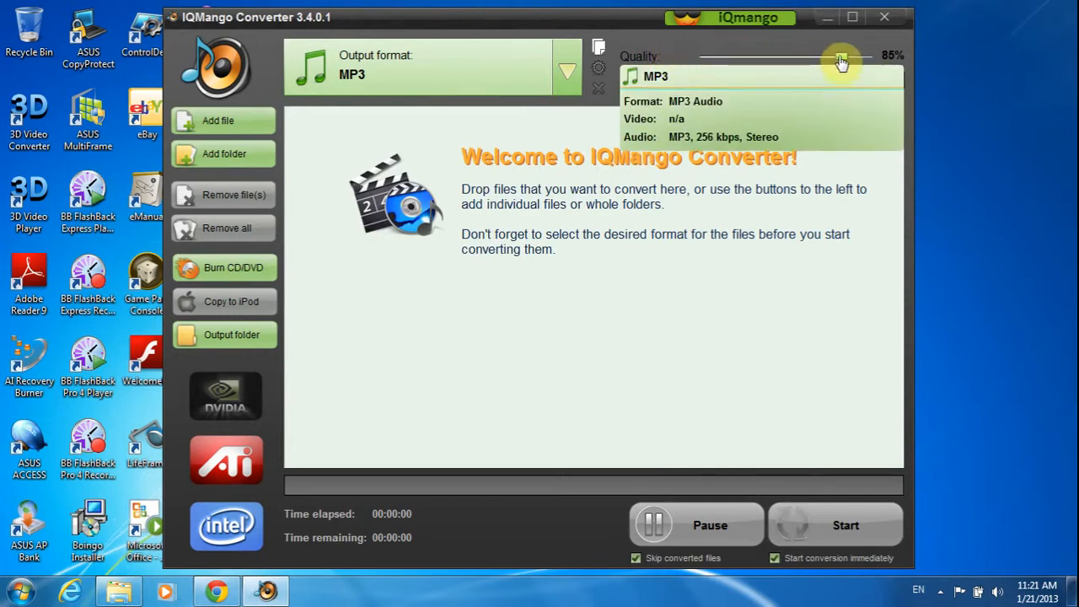
Set the conversion quality to 100% and choose the Desktop as the output folder
{"action": "left_click_drag", "start_coordinate": [841, 60], "coordinate": [874, 61]}
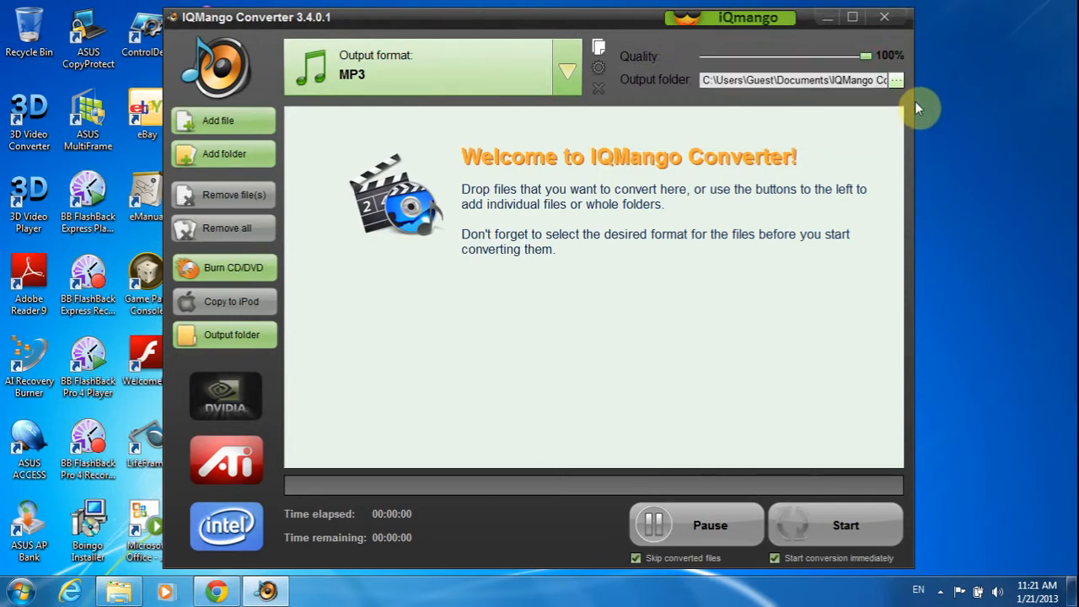
{"action": "left_click", "coordinate": [897, 82]}
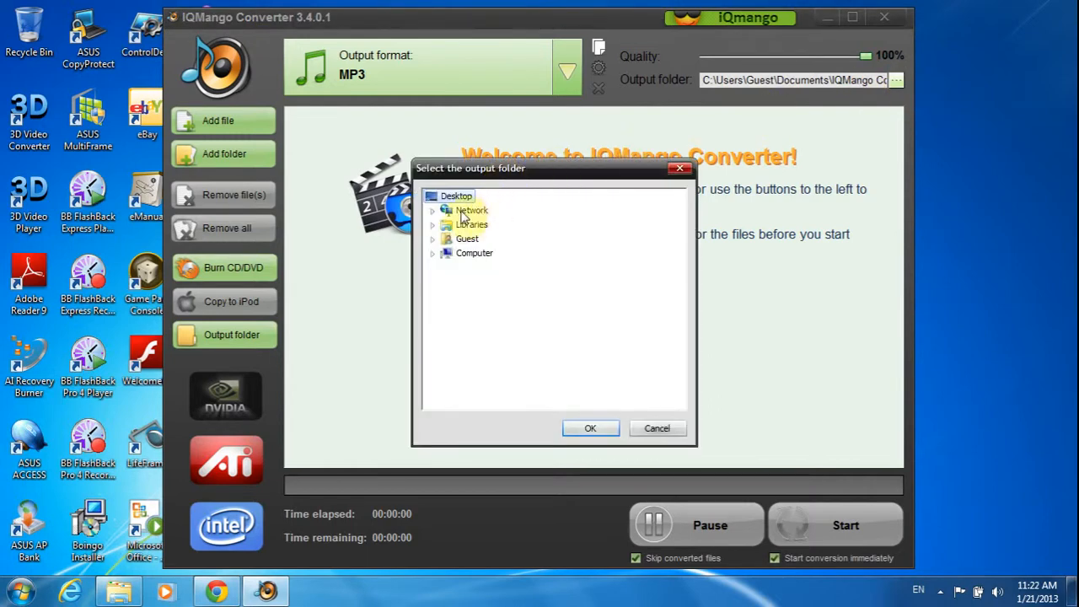
{"action": "left_click", "coordinate": [589, 430]}
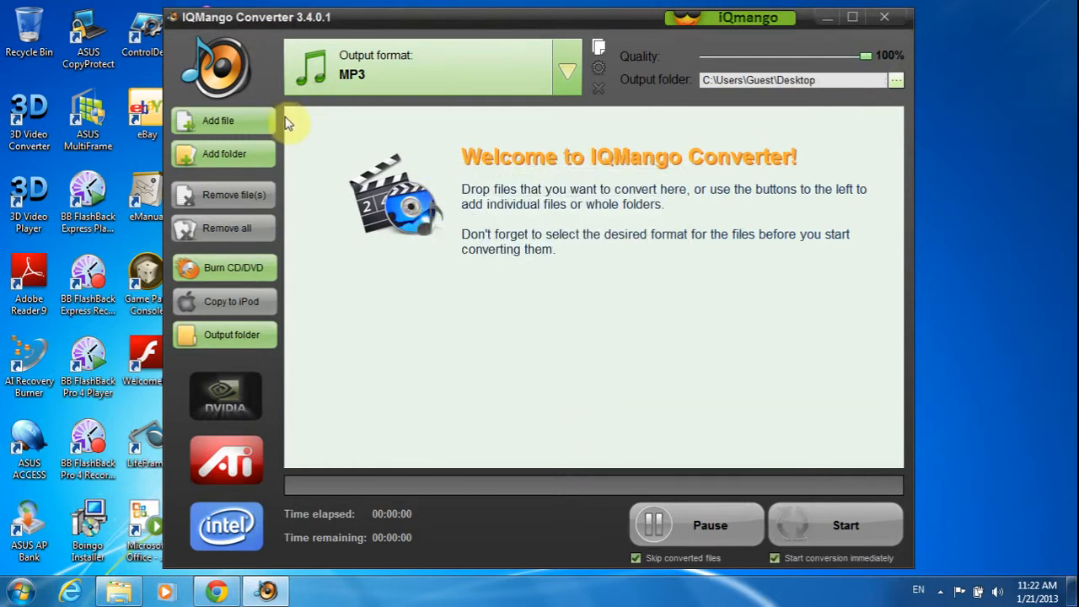
Add the file 03-jack_white-freedom_at_21 from the Music library to the conversion list and convert it
{"action": "left_click", "coordinate": [229, 123]}
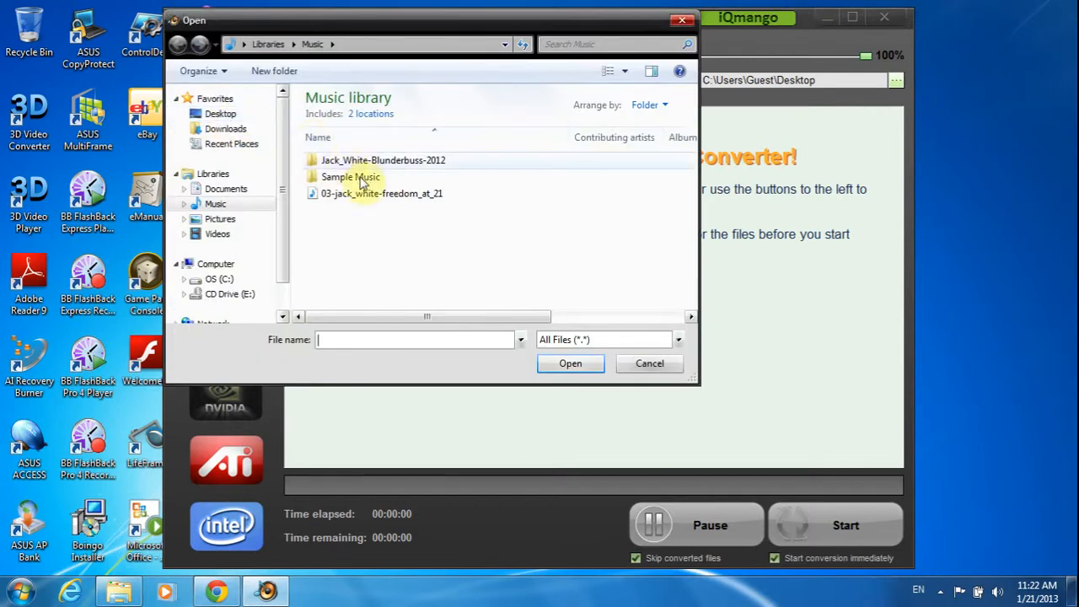
{"action": "left_click", "coordinate": [643, 363]}
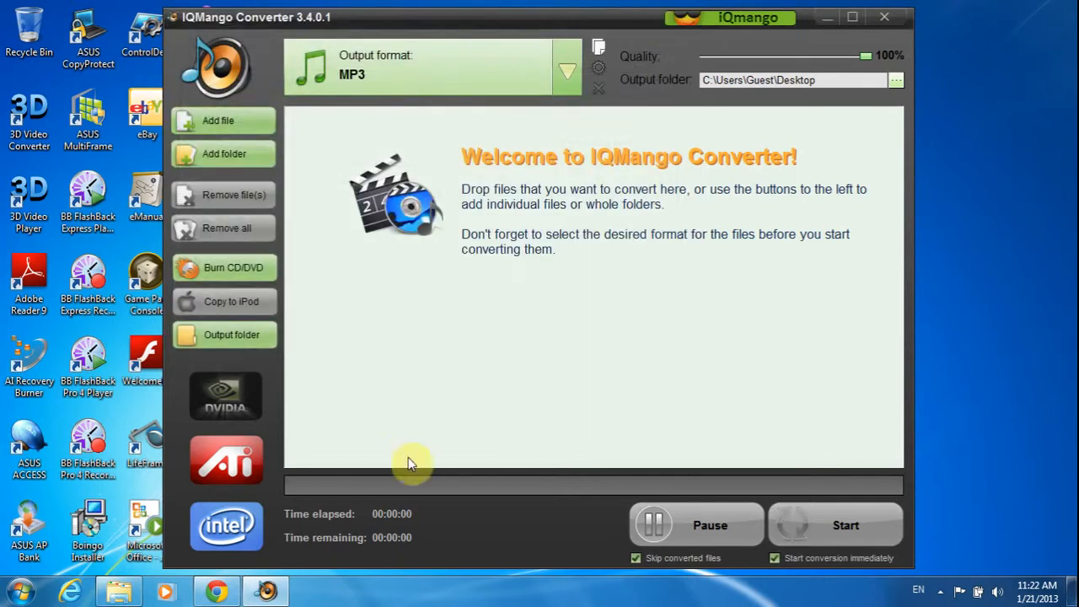
{"action": "left_click", "coordinate": [119, 591]}
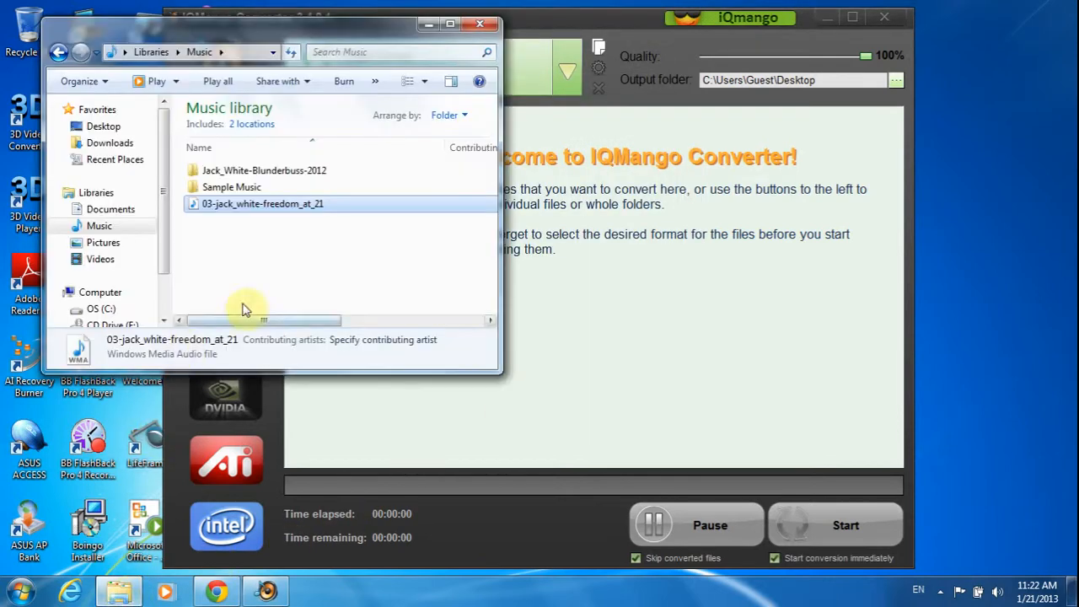
{"action": "left_click_drag", "start_coordinate": [311, 207], "coordinate": [590, 262]}
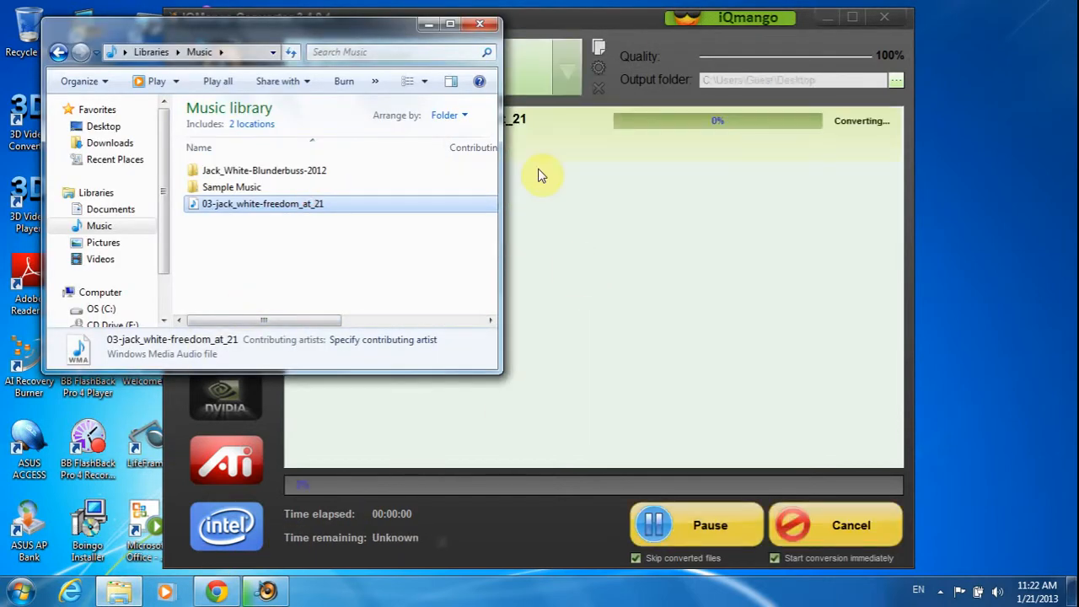
{"action": "left_click", "coordinate": [428, 26]}
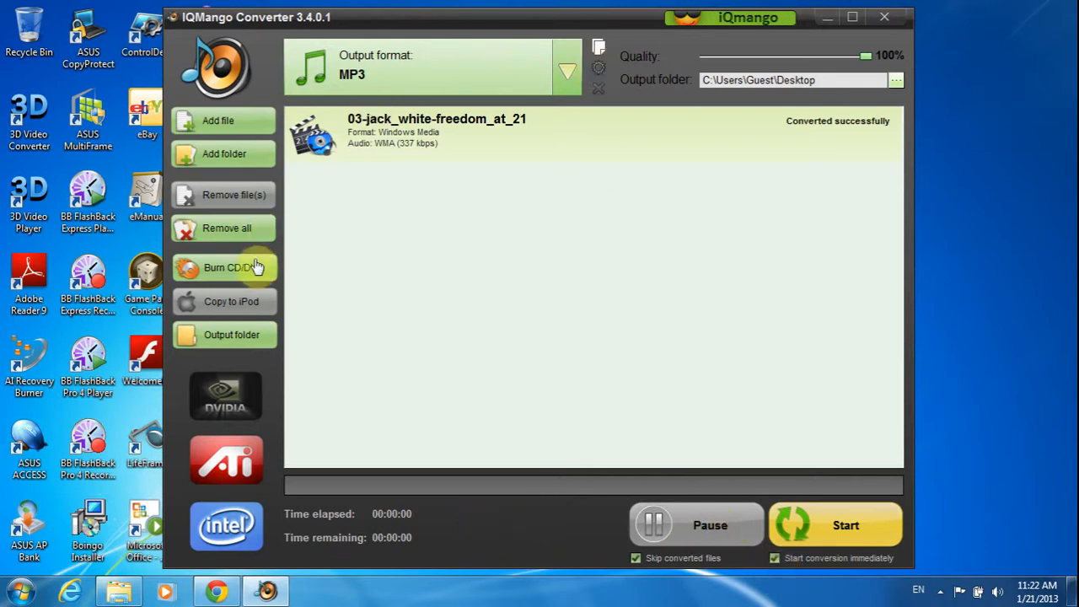
Check the output folder for the converted MP3 of 03-jack_white-freedom_at_21
{"action": "left_click", "coordinate": [216, 338]}
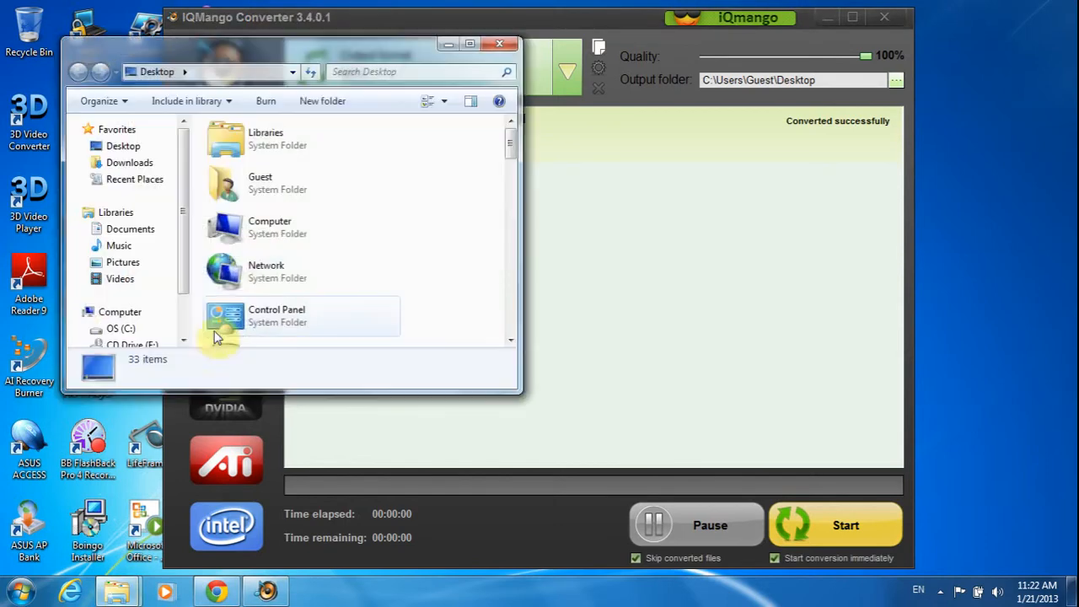
{"action": "left_click_drag", "start_coordinate": [511, 138], "coordinate": [511, 322]}
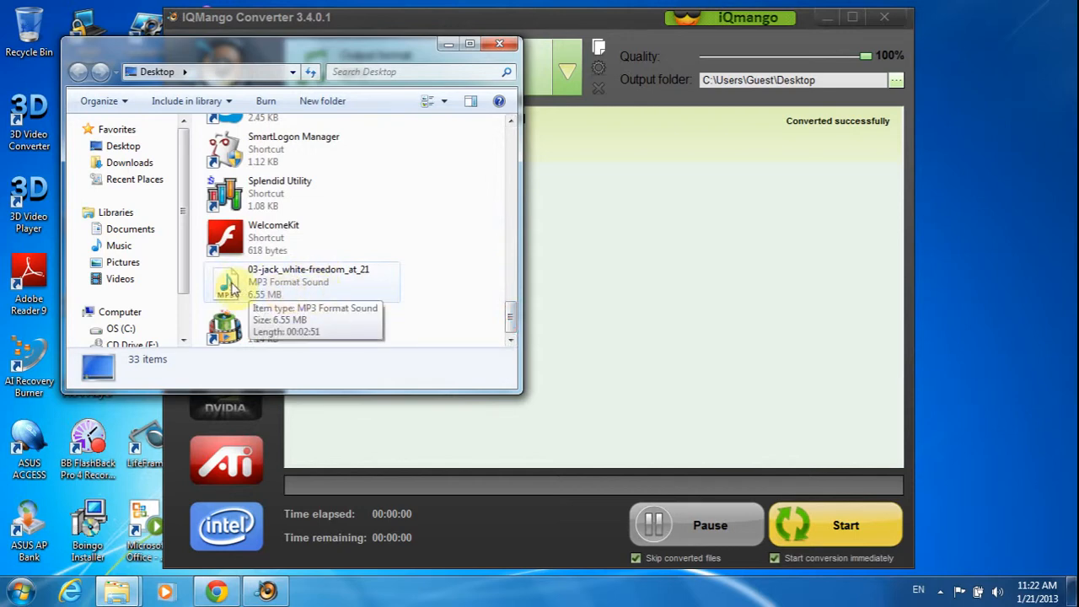
{"action": "left_click", "coordinate": [447, 46]}
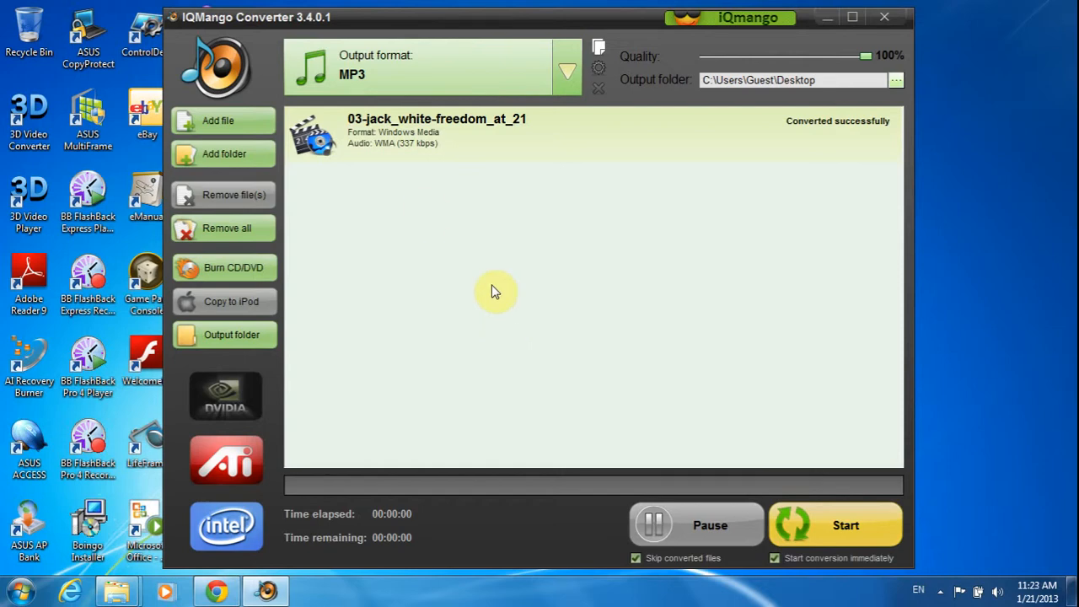
{"action": "left_click", "coordinate": [236, 160]}
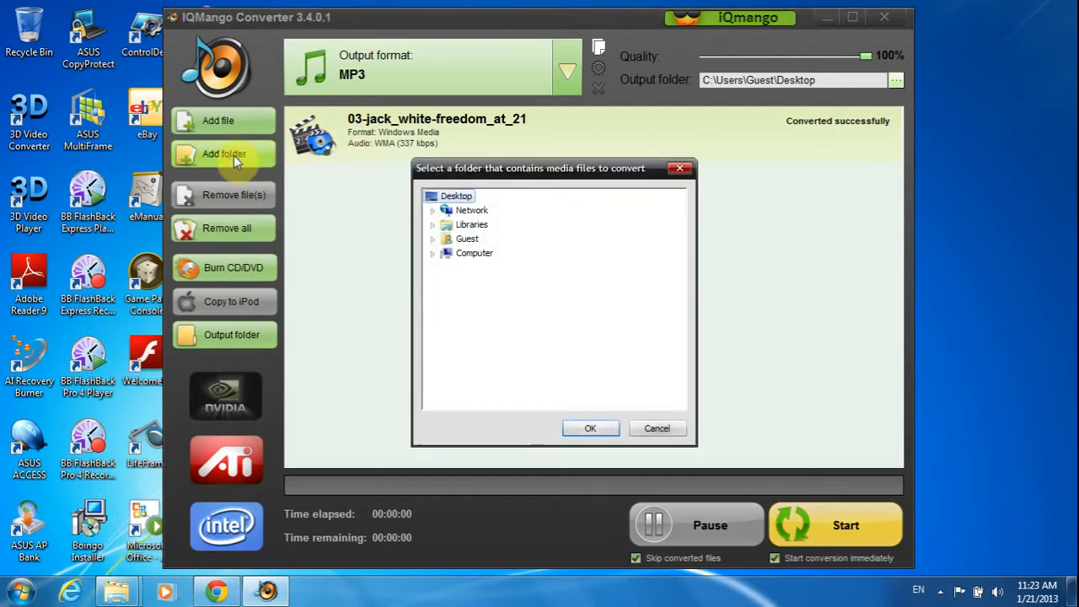
{"action": "left_click", "coordinate": [472, 226]}
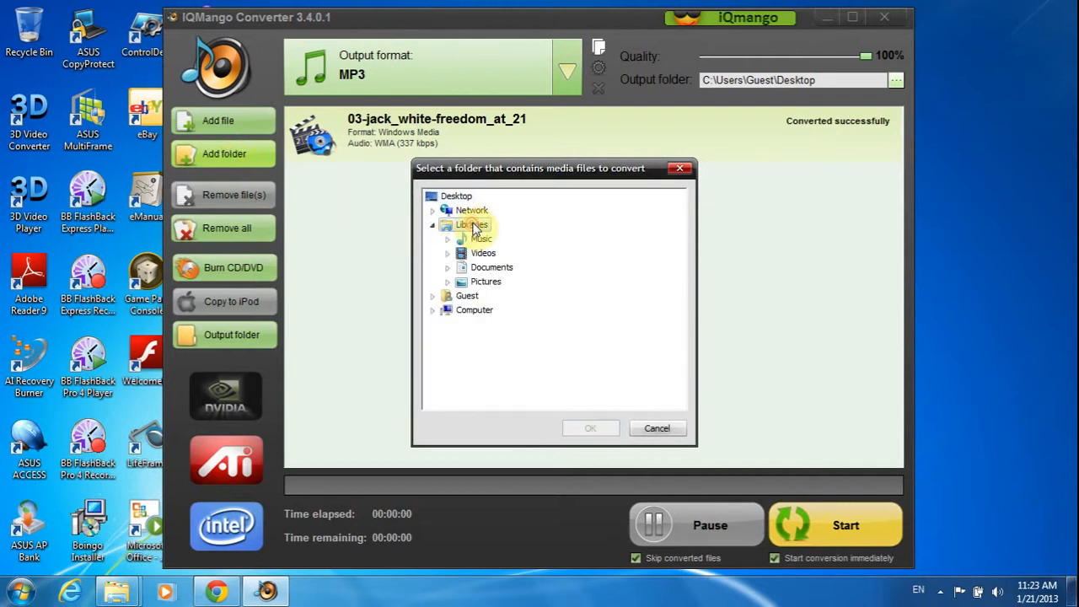
{"action": "left_click", "coordinate": [481, 240]}
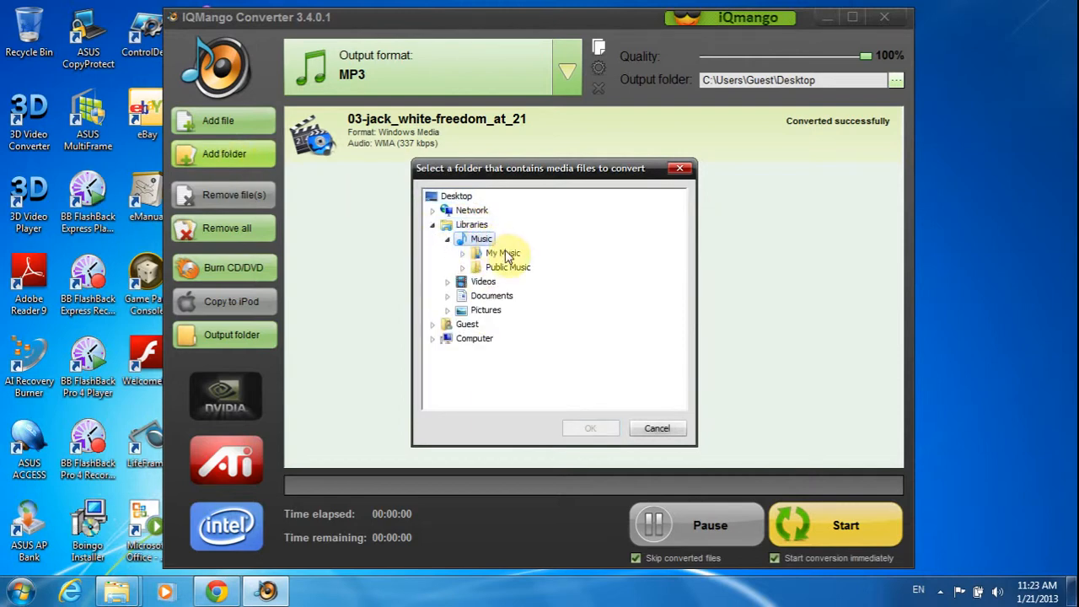
{"action": "left_click", "coordinate": [504, 254]}
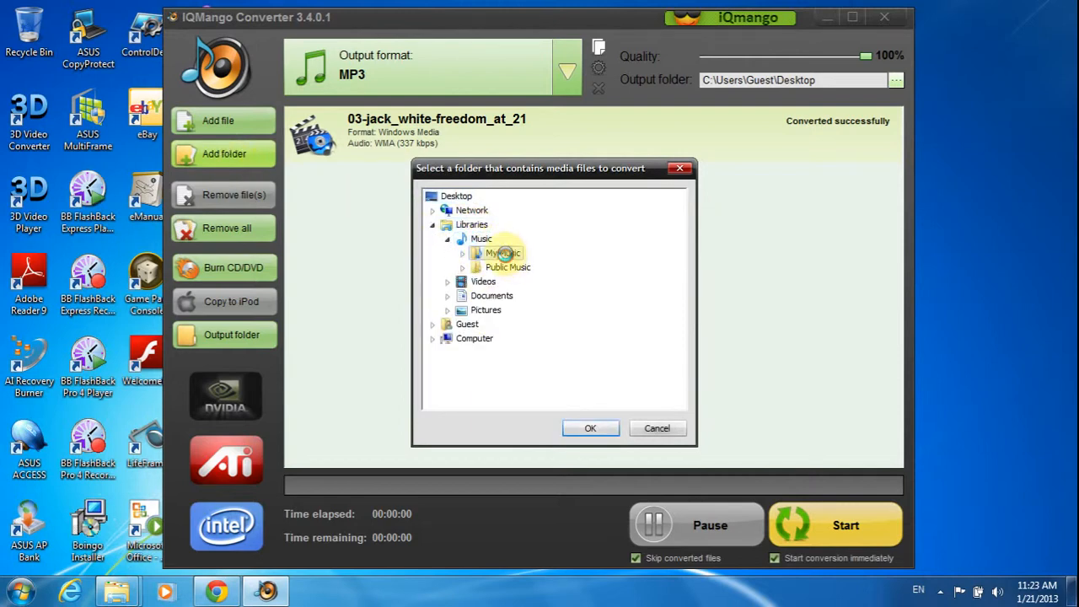
{"action": "left_click", "coordinate": [651, 431]}
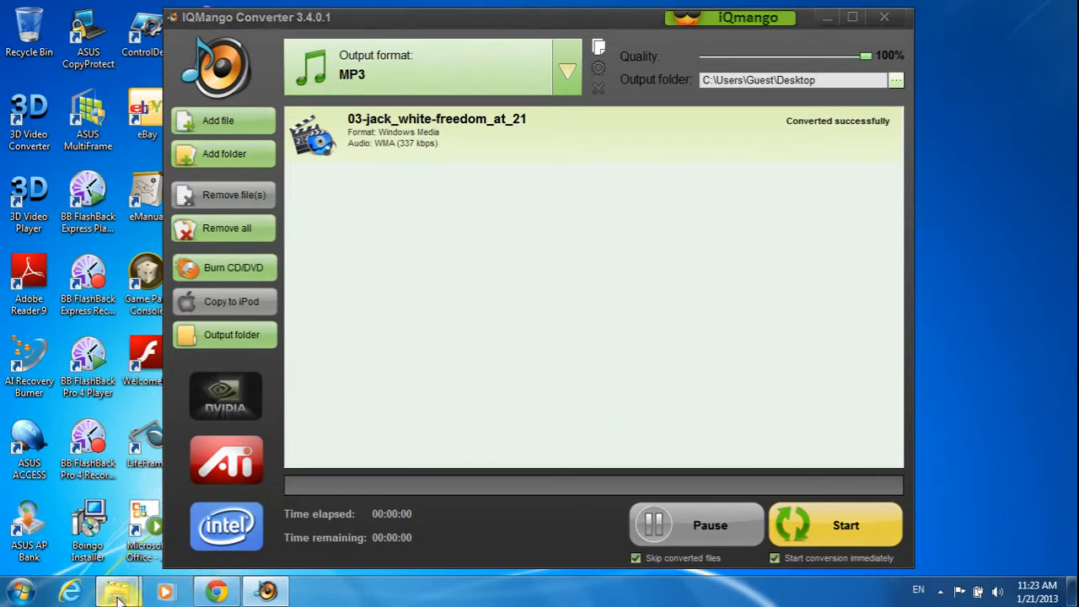
Add the Jack_White-Blunderbuss-2012 folder from the Music library to the conversion list and start converting its songs
{"action": "mouse_move", "coordinate": [119, 597]}
{"action": "left_click", "coordinate": [126, 516]}
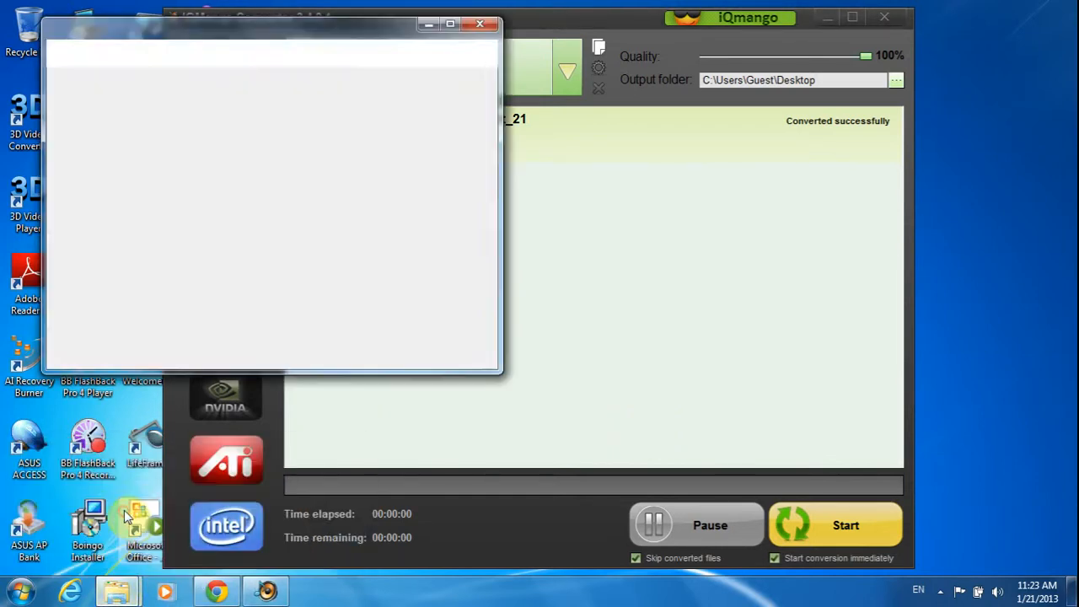
{"action": "double_click", "coordinate": [244, 171]}
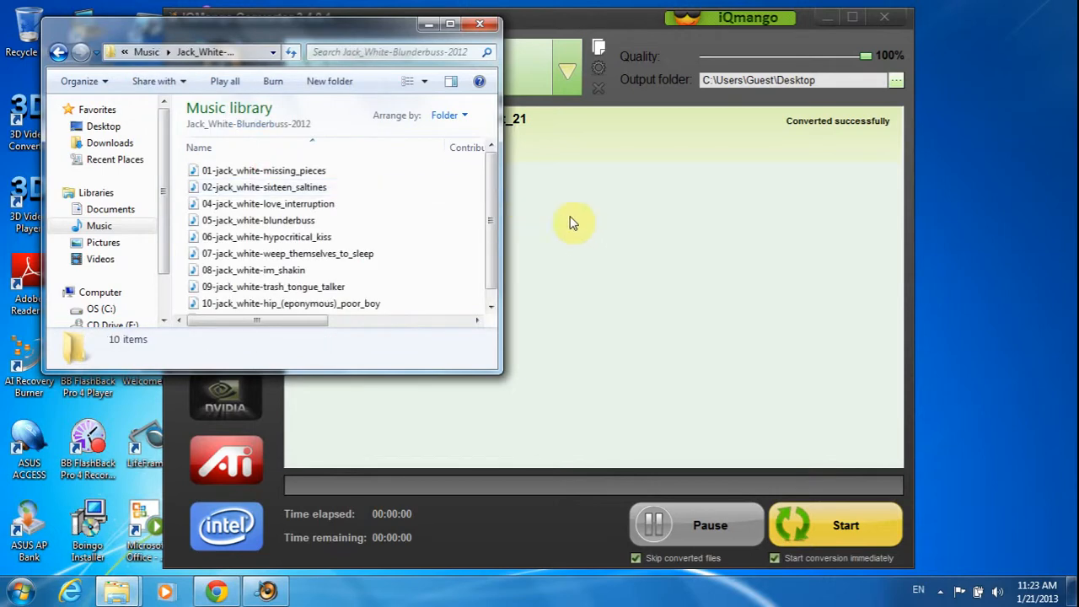
{"action": "left_click", "coordinate": [58, 51]}
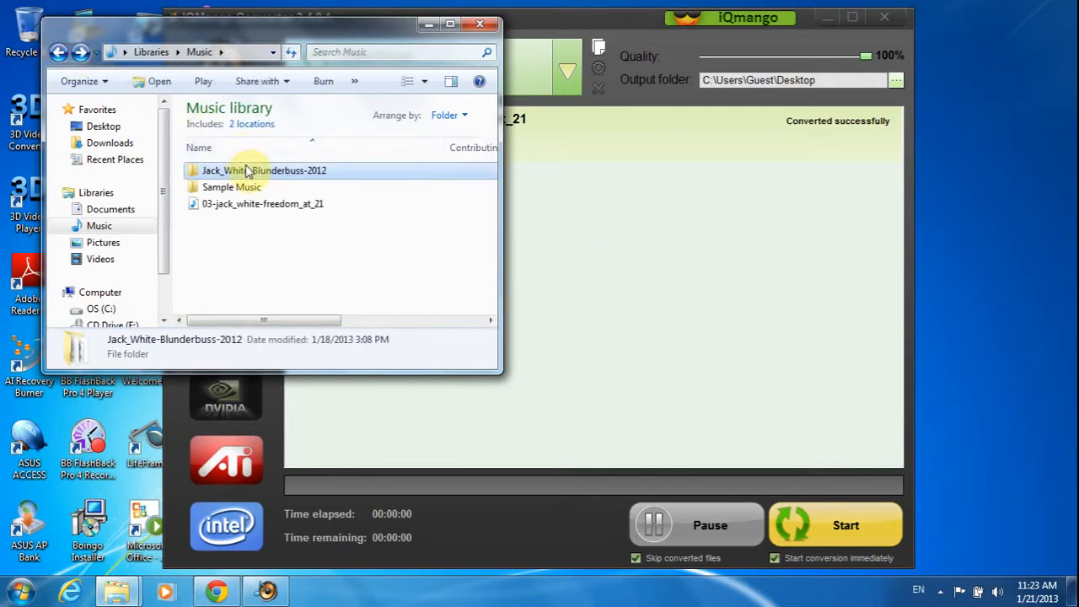
{"action": "left_click_drag", "start_coordinate": [244, 172], "coordinate": [617, 264]}
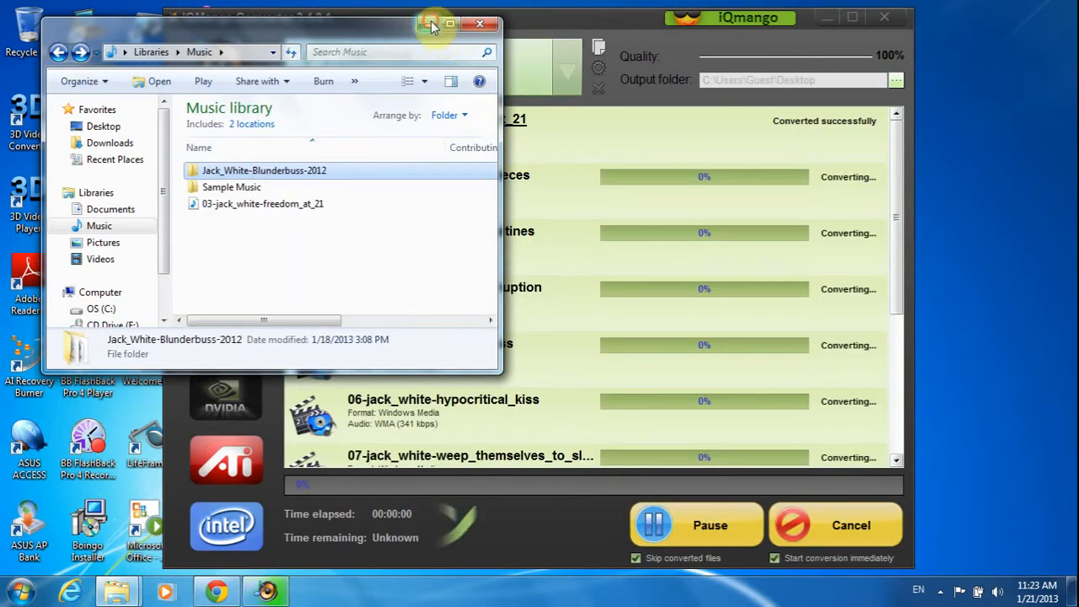
Monitor the Jack_White-Blunderbuss-2012 album conversion and check the output folder for the converted MP3 songs
{"action": "left_click", "coordinate": [429, 24]}
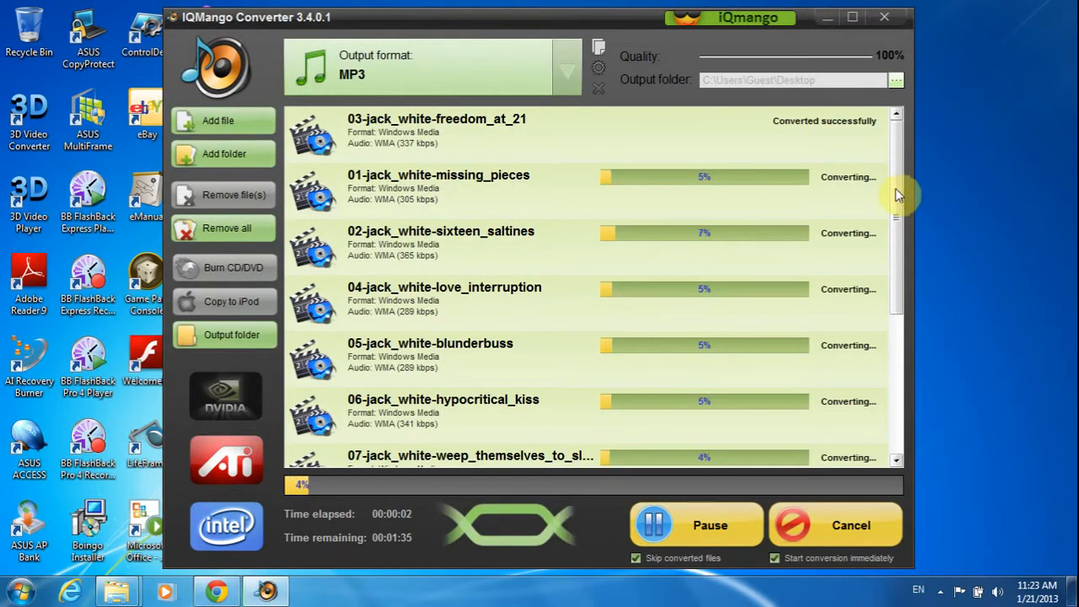
{"action": "left_click_drag", "start_coordinate": [898, 194], "coordinate": [903, 230]}
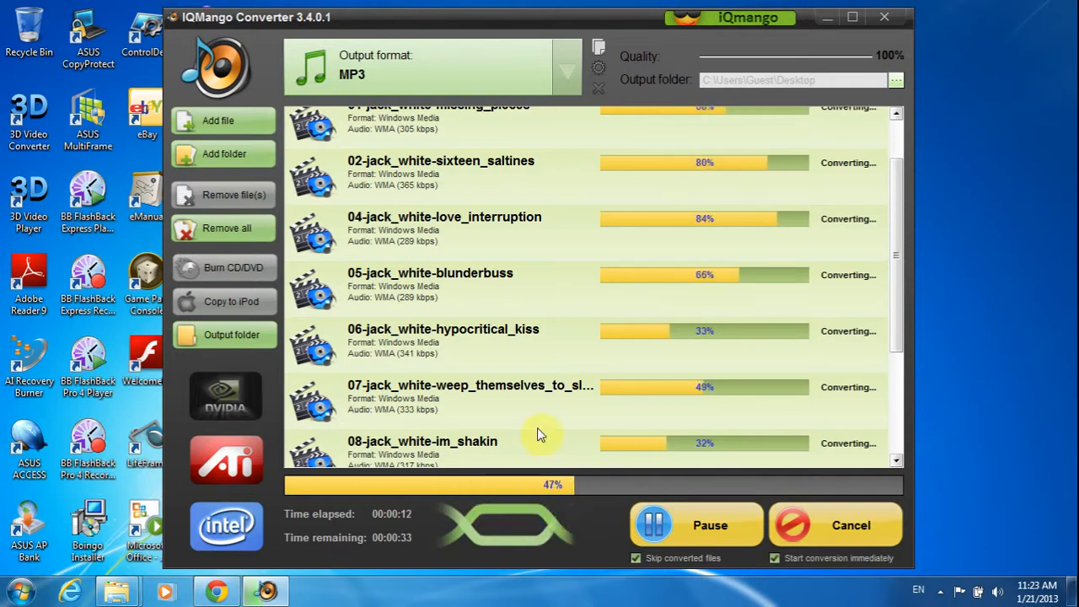
{"action": "left_click_drag", "start_coordinate": [902, 265], "coordinate": [900, 257]}
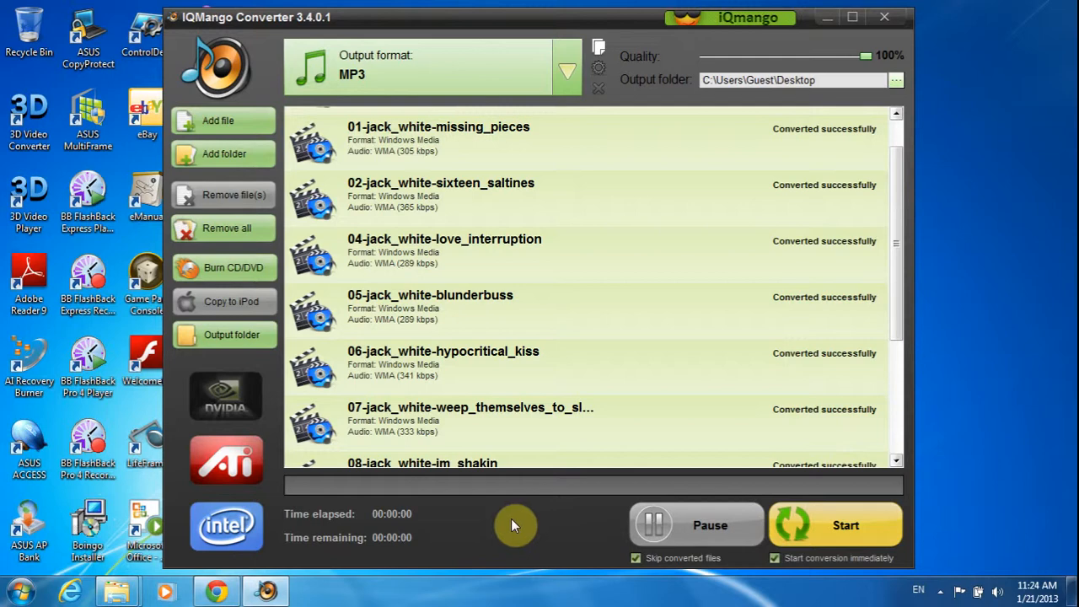
{"action": "left_click", "coordinate": [232, 335]}
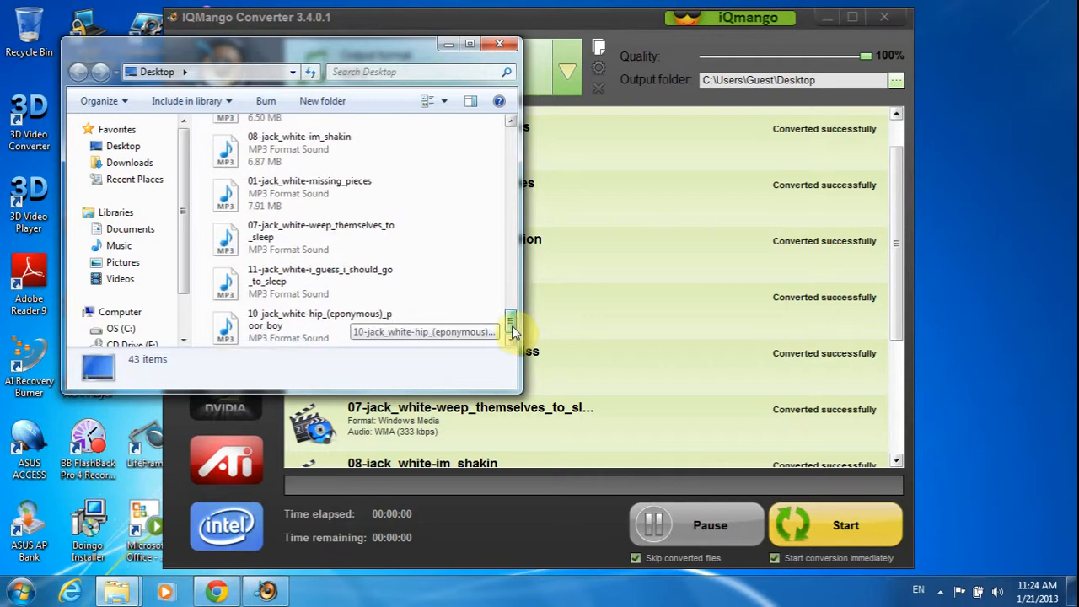
{"action": "mouse_move", "coordinate": [512, 326]}
{"action": "left_mouse_down"}
{"action": "mouse_move", "coordinate": [514, 298]}
{"action": "mouse_move", "coordinate": [518, 328]}
{"action": "left_mouse_up"}
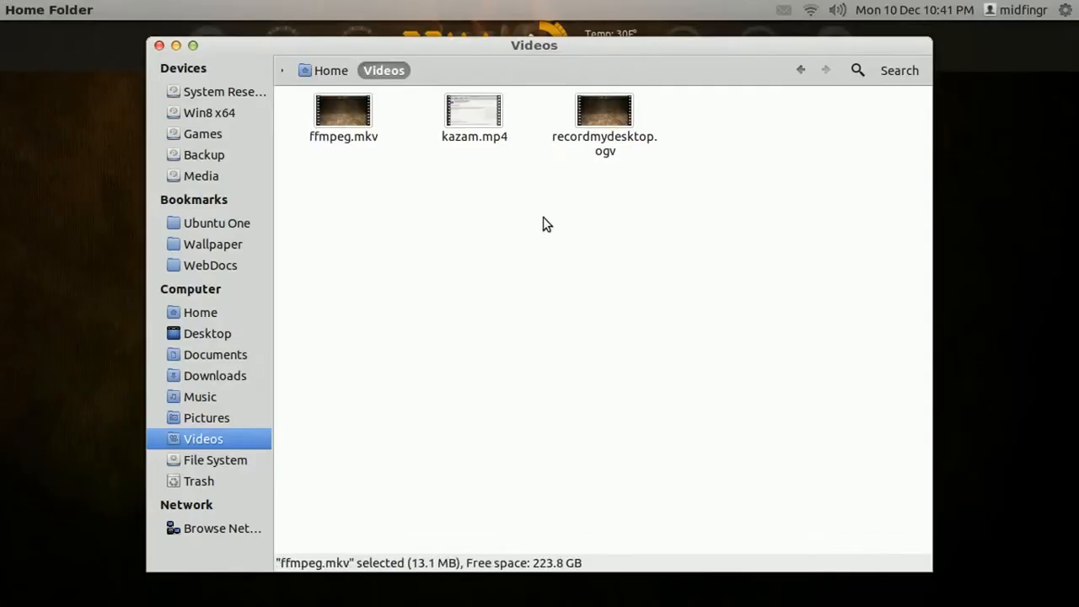
Examine the recordings ffmpeg.mkv, kazam.mp4 and recordmydesktop.ogv in the Videos folder
{"action": "left_click", "coordinate": [423, 242]}
{"action": "left_click", "coordinate": [487, 118]}
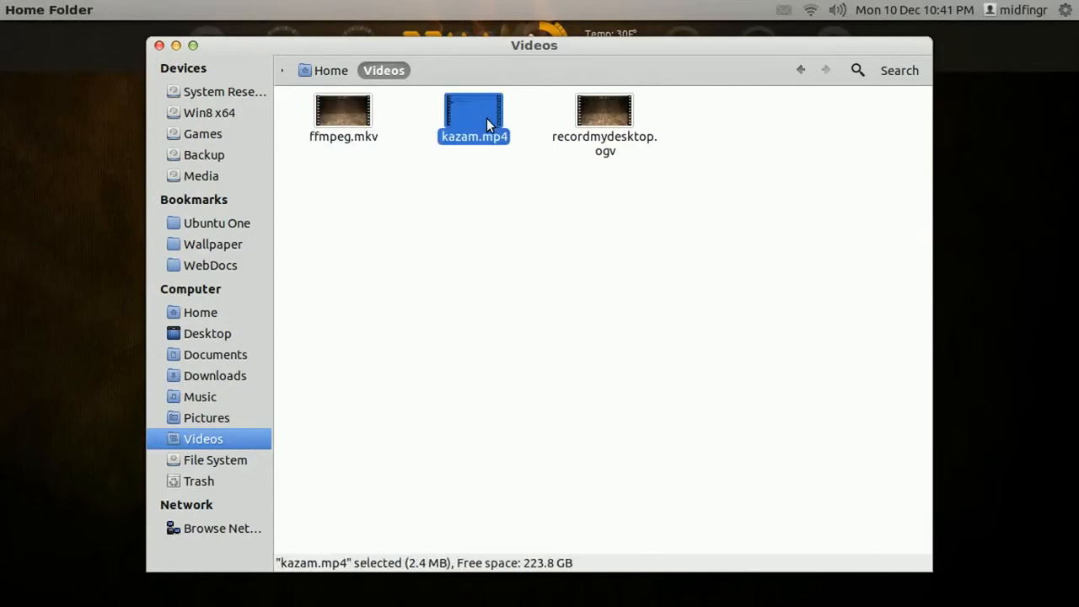
{"action": "left_click", "coordinate": [504, 242]}
{"action": "left_click", "coordinate": [601, 134]}
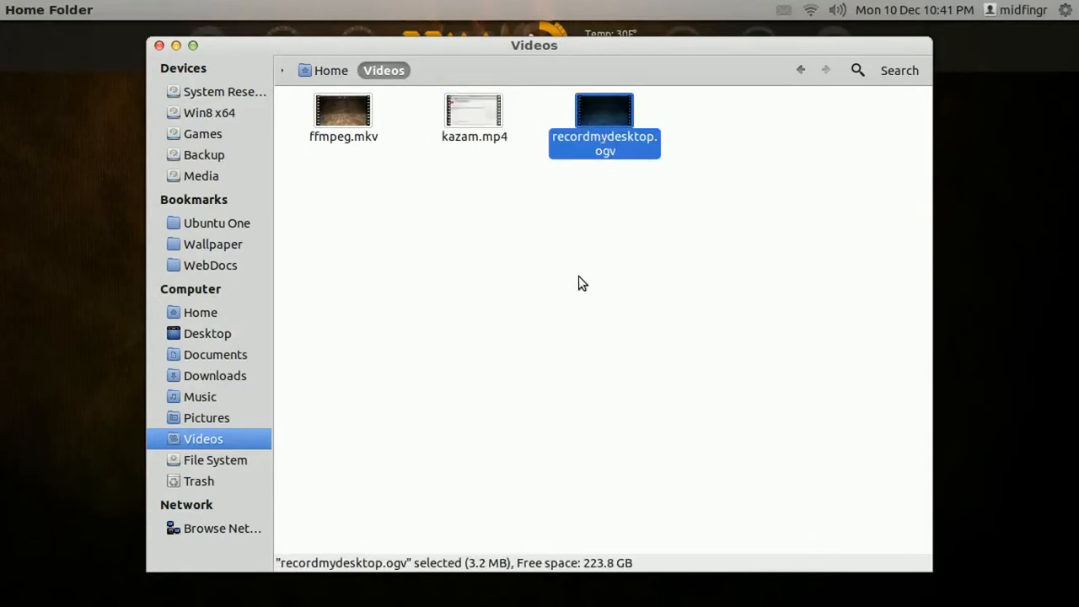
{"action": "left_click", "coordinate": [477, 240]}
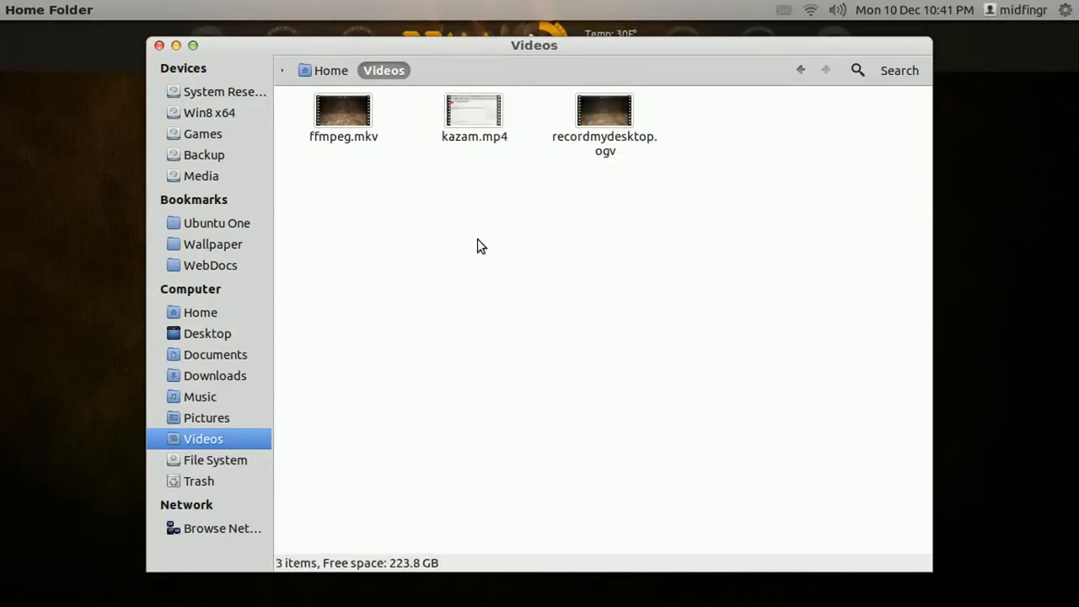
{"action": "left_click", "coordinate": [362, 143]}
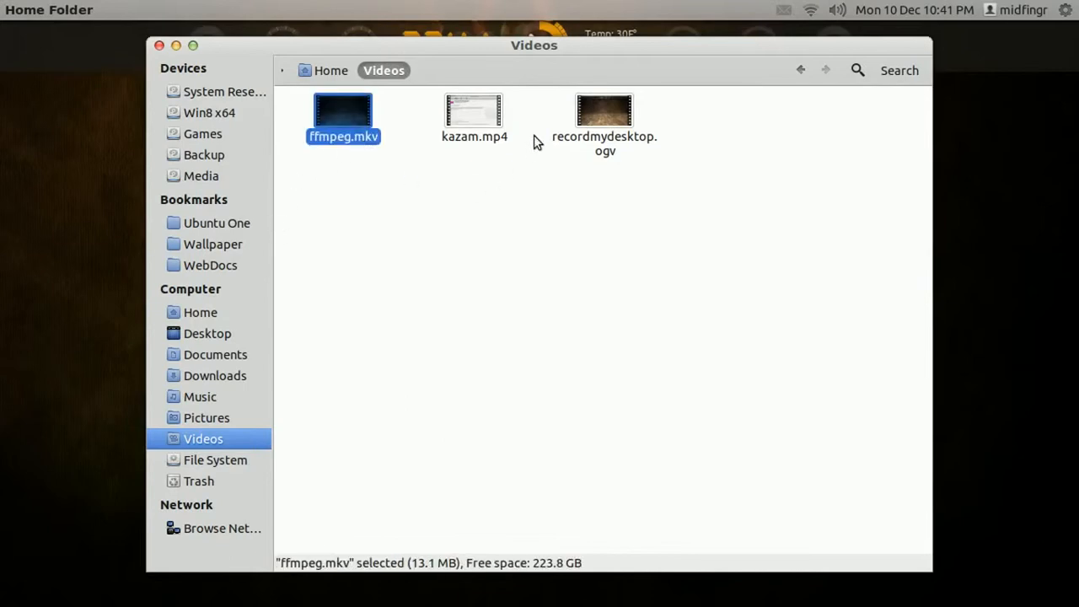
{"action": "left_click", "coordinate": [488, 139]}
{"action": "left_click", "coordinate": [626, 141]}
{"action": "left_click", "coordinate": [361, 143]}
{"action": "left_click", "coordinate": [492, 137]}
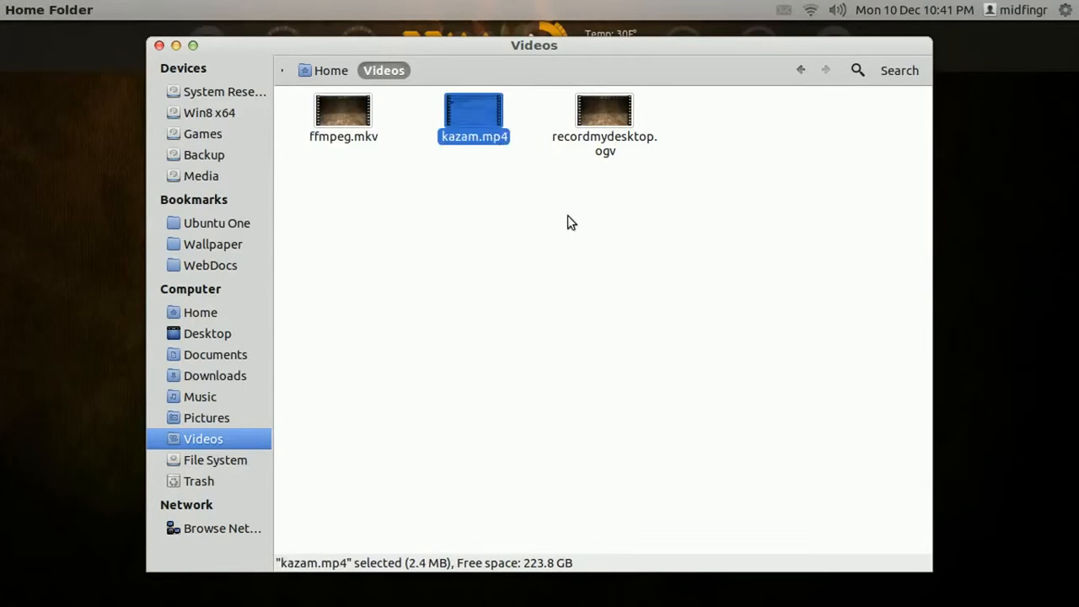
{"action": "left_click", "coordinate": [573, 211]}
{"action": "left_click", "coordinate": [604, 155]}
{"action": "left_click", "coordinate": [544, 258]}
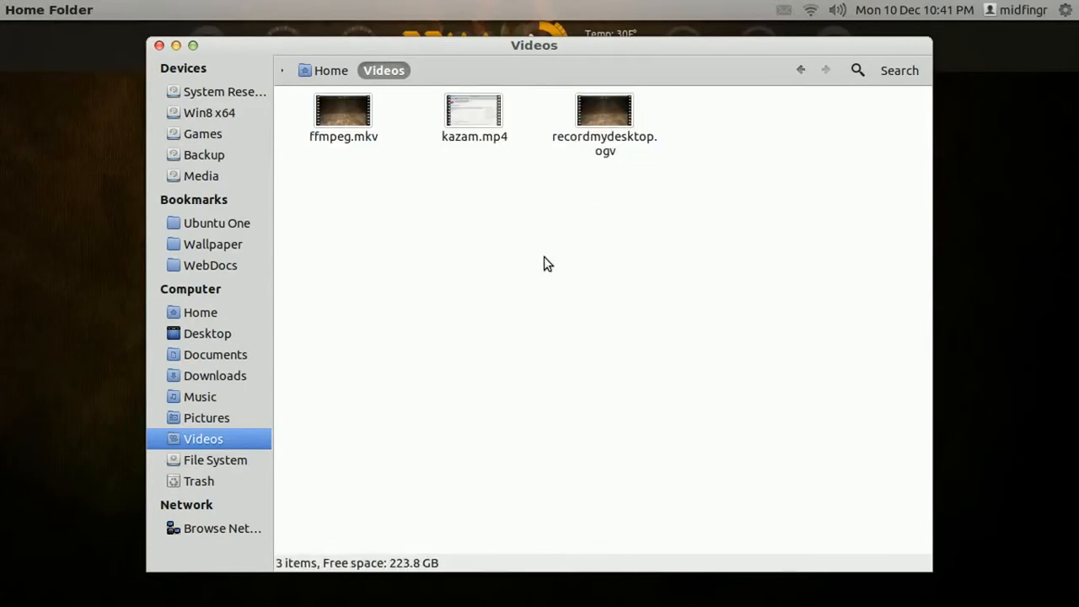
Open Audacity, move the Videos folder window aside and import the audio of ffmpeg.mkv as a track
{"action": "mouse_move", "coordinate": [414, 597]}
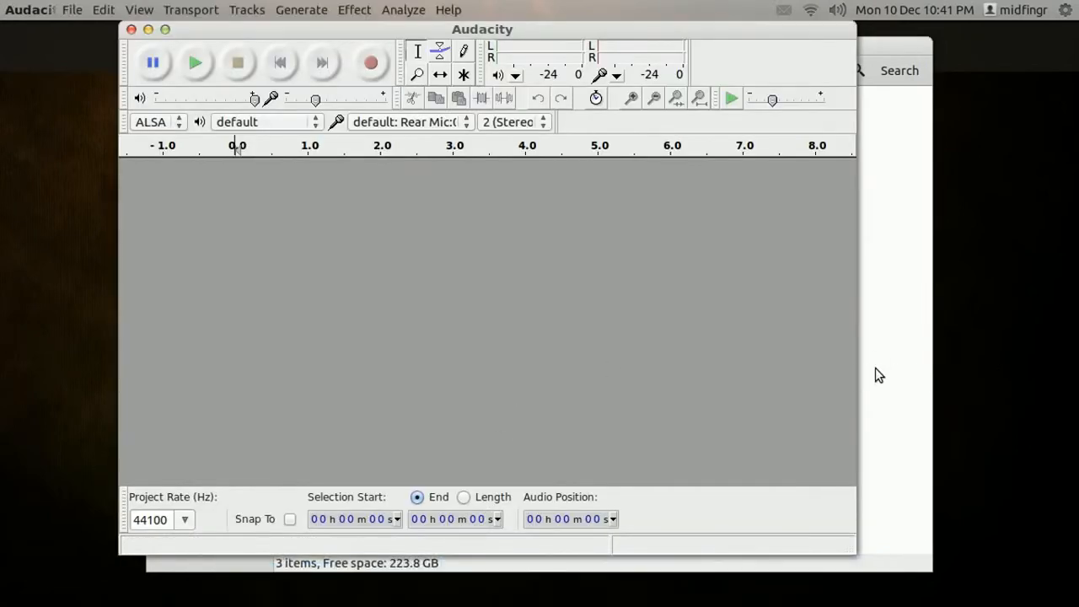
{"action": "left_click", "coordinate": [876, 368]}
{"action": "left_click_drag", "start_coordinate": [532, 49], "coordinate": [858, 104]}
{"action": "left_click", "coordinate": [679, 194]}
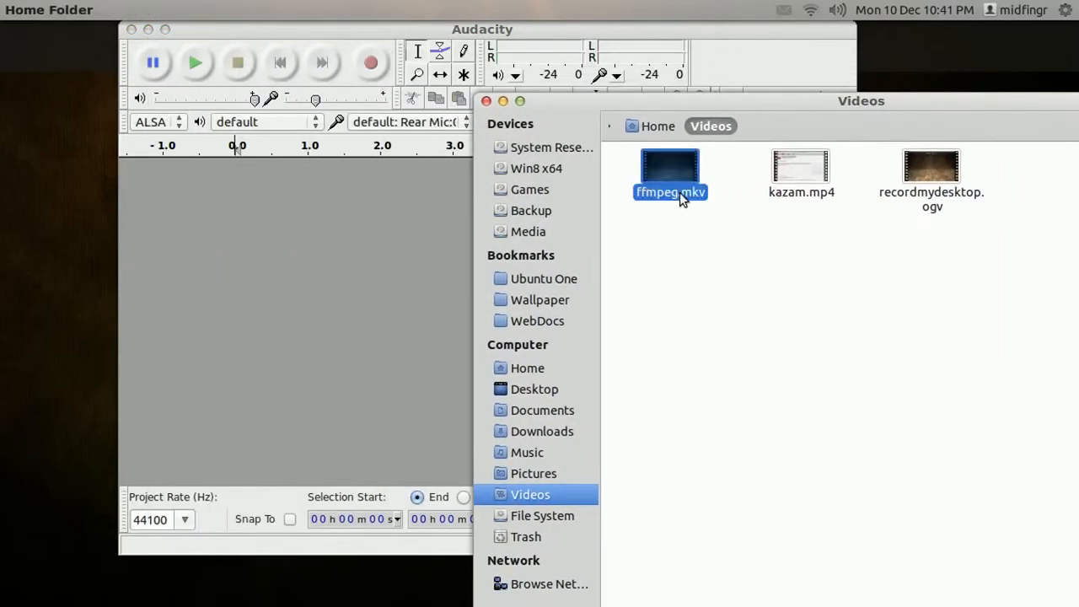
{"action": "left_click_drag", "start_coordinate": [672, 178], "coordinate": [310, 322]}
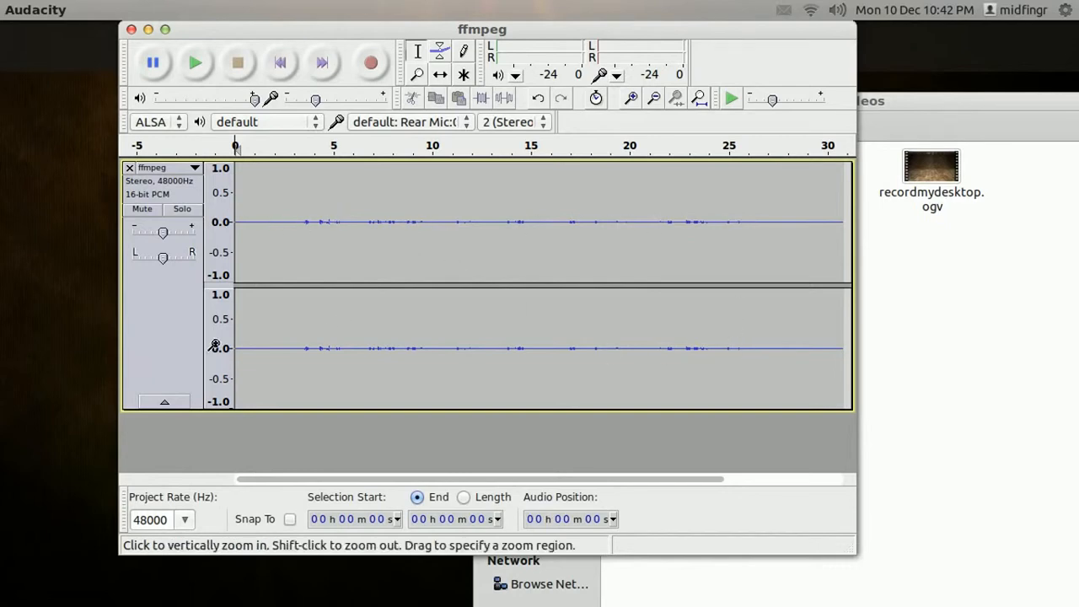
Normalize the whole ffmpeg track to a maximum amplitude of -1.0 dB with DC offset removal
{"action": "left_click", "coordinate": [152, 352]}
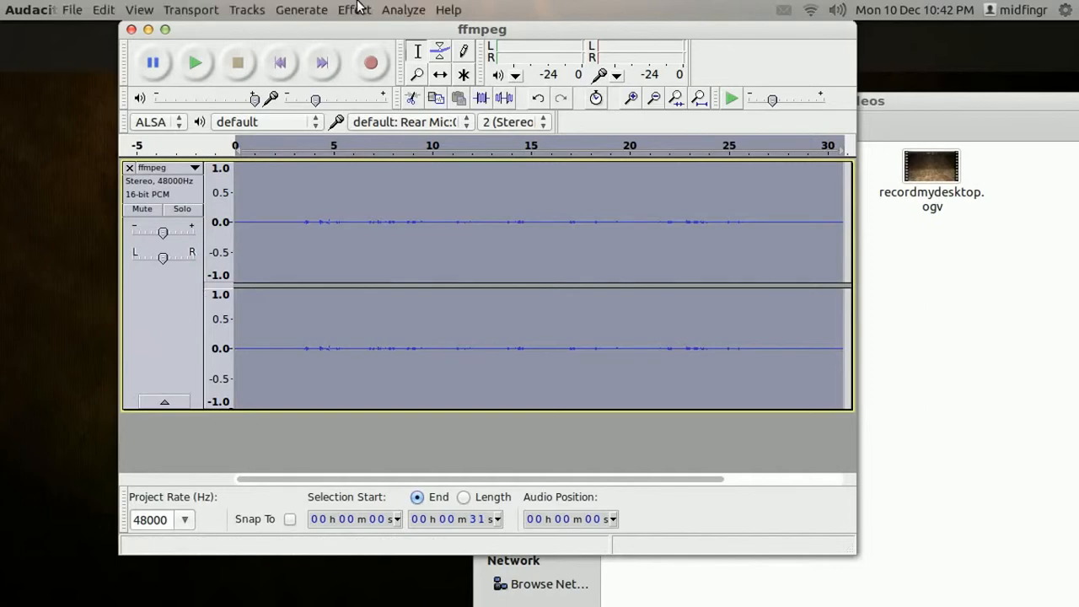
{"action": "left_click", "coordinate": [361, 10]}
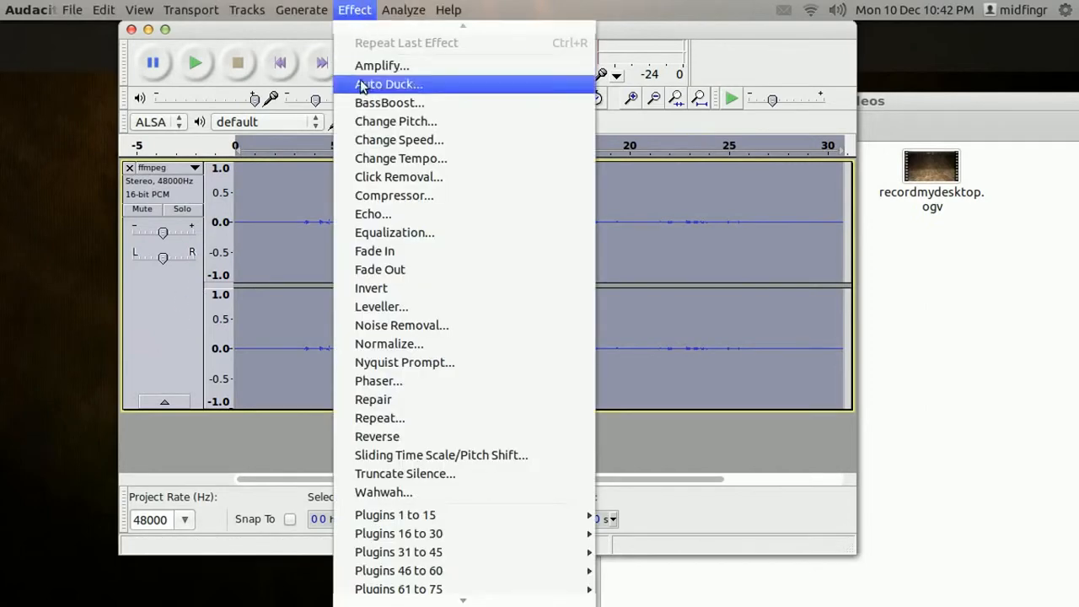
{"action": "left_click", "coordinate": [390, 345]}
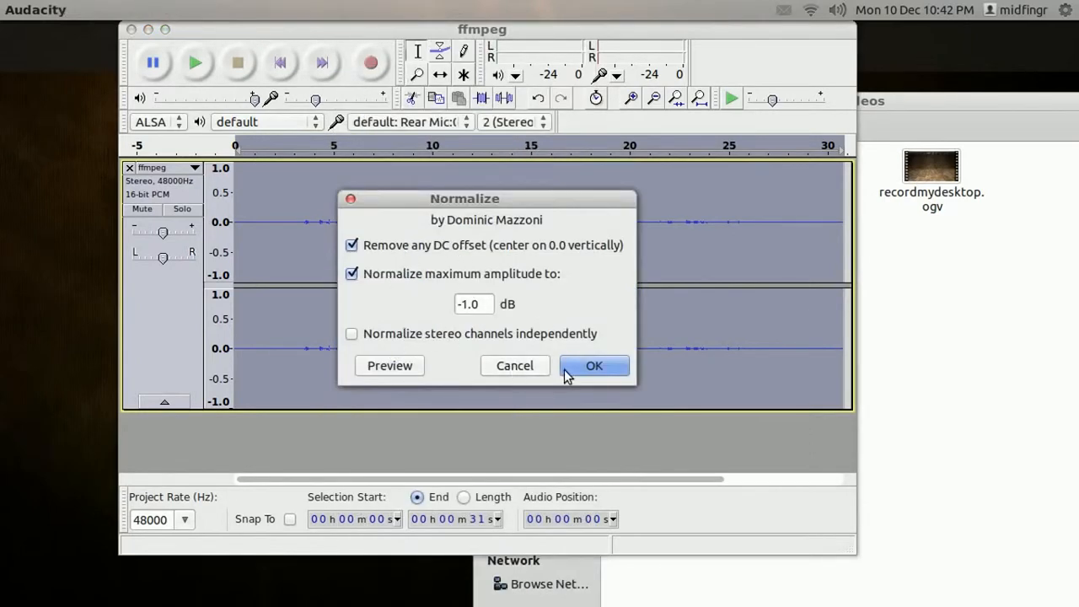
{"action": "left_click", "coordinate": [591, 368]}
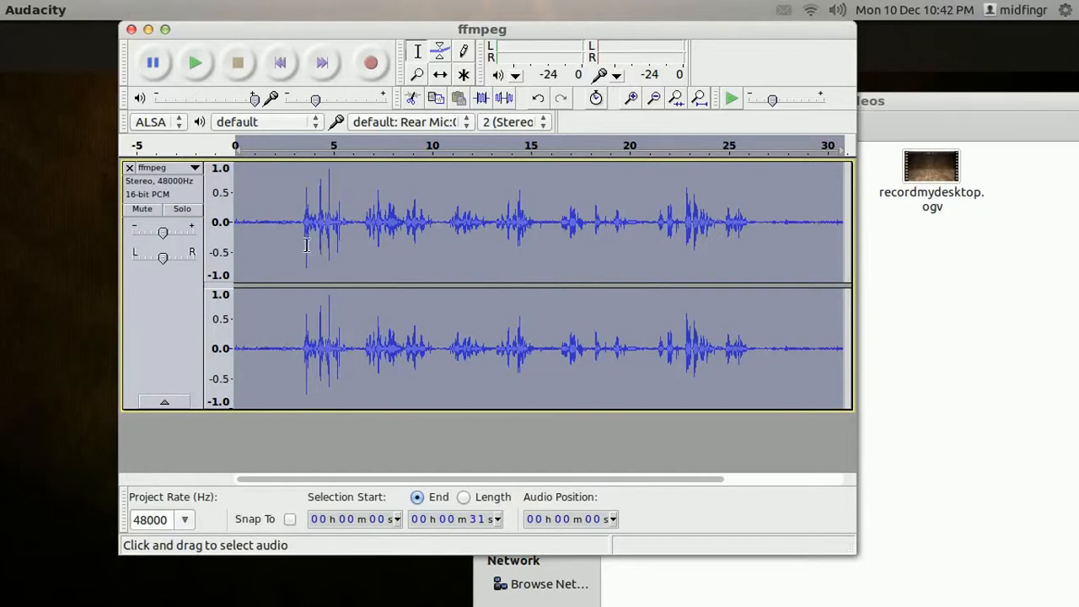
{"action": "left_click", "coordinate": [530, 265]}
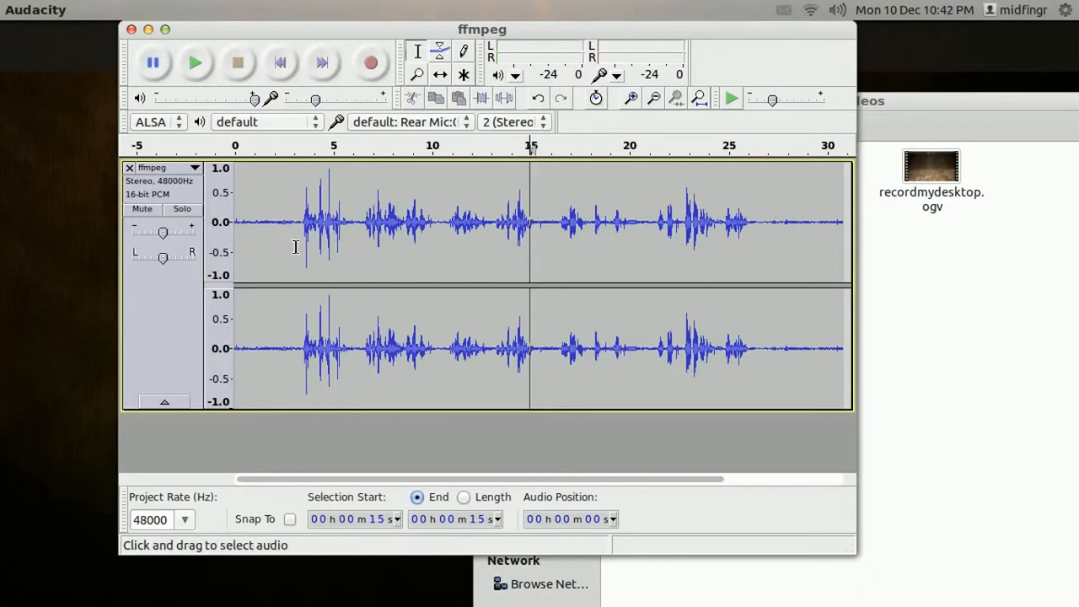
{"action": "left_click_drag", "start_coordinate": [296, 247], "coordinate": [231, 244]}
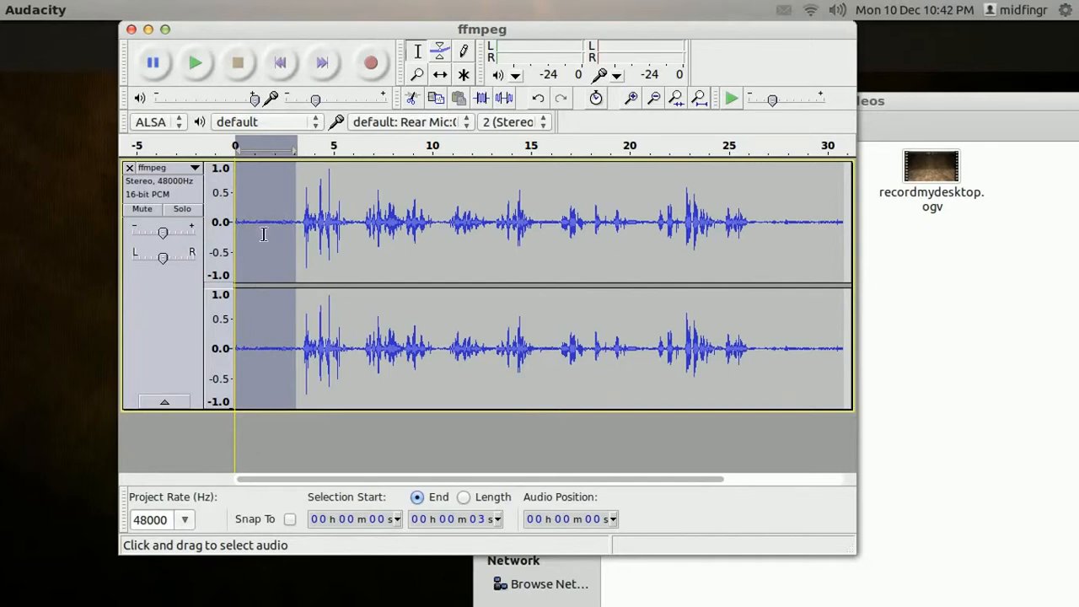
{"action": "left_click", "coordinate": [287, 257]}
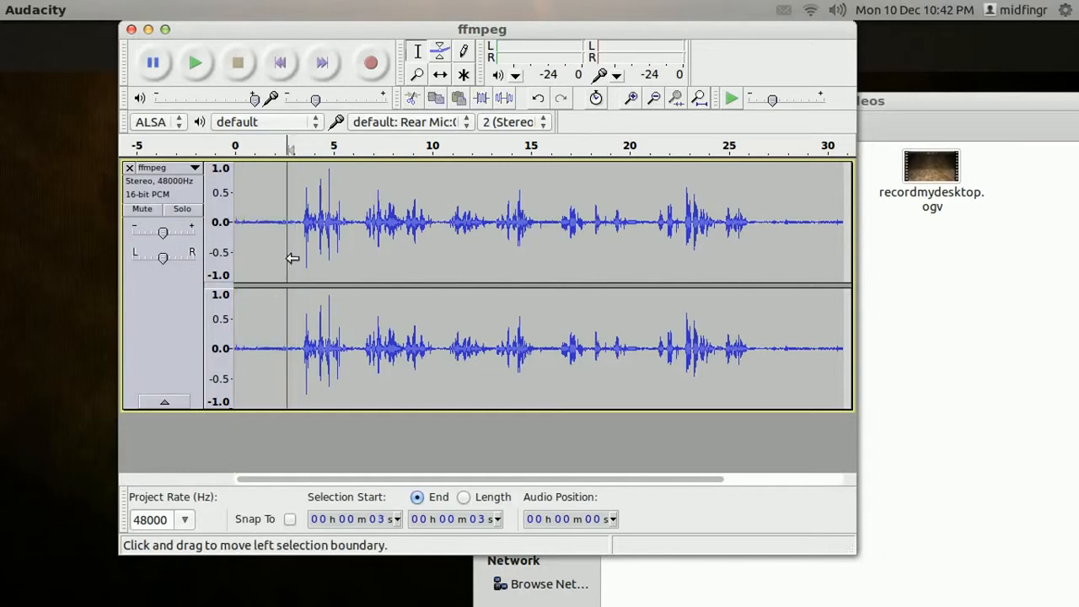
Select the quiet gap from about 15 to 16 seconds and capture it as the noise profile for Noise Removal
{"action": "left_click", "coordinate": [544, 274]}
{"action": "left_click", "coordinate": [535, 268]}
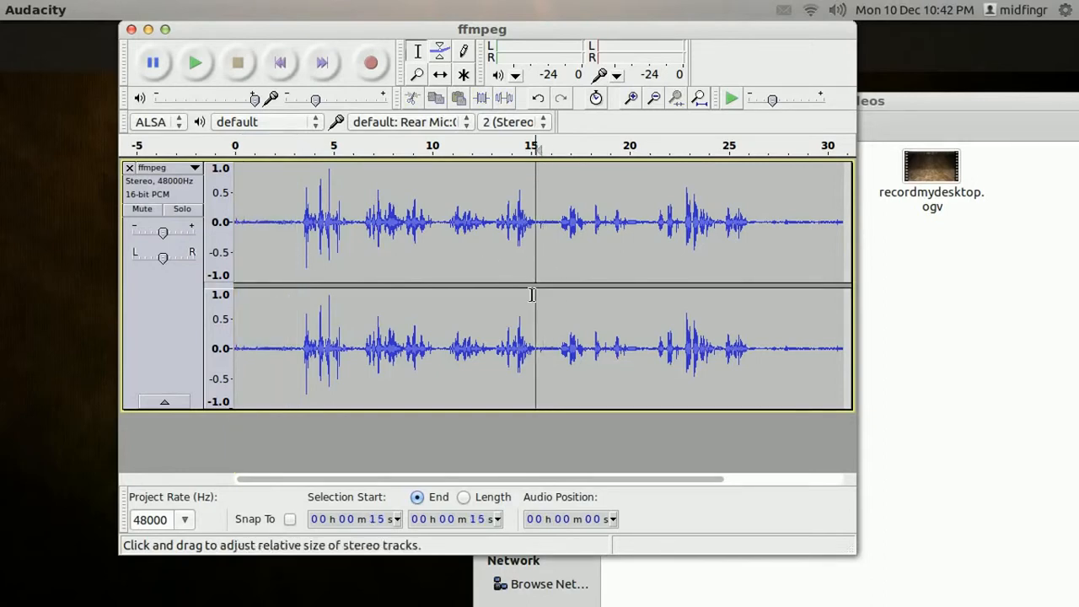
{"action": "left_click_drag", "start_coordinate": [538, 263], "coordinate": [557, 265]}
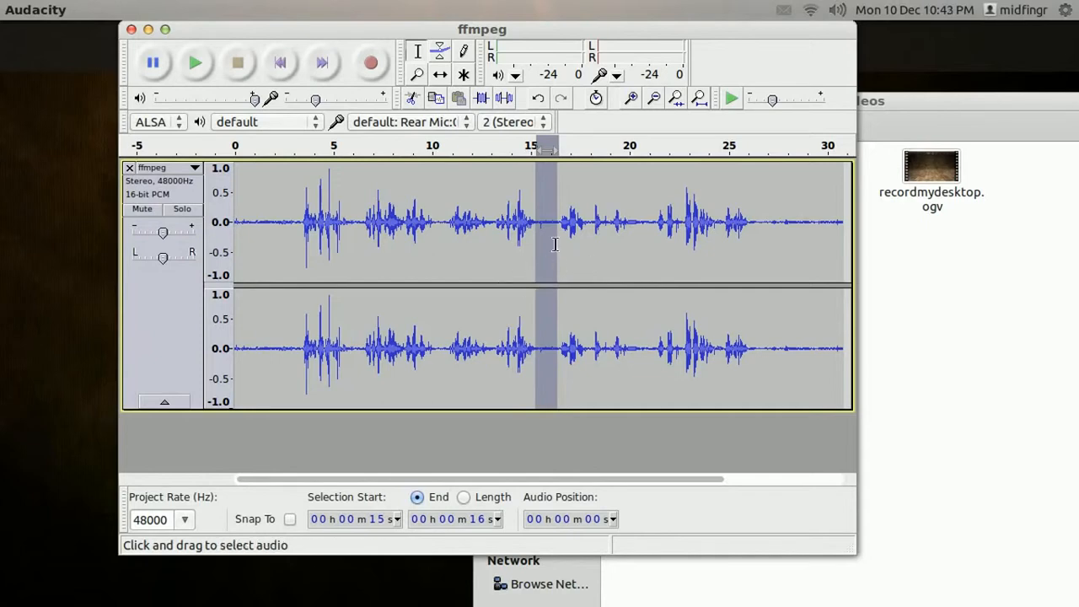
{"action": "left_click", "coordinate": [354, 9]}
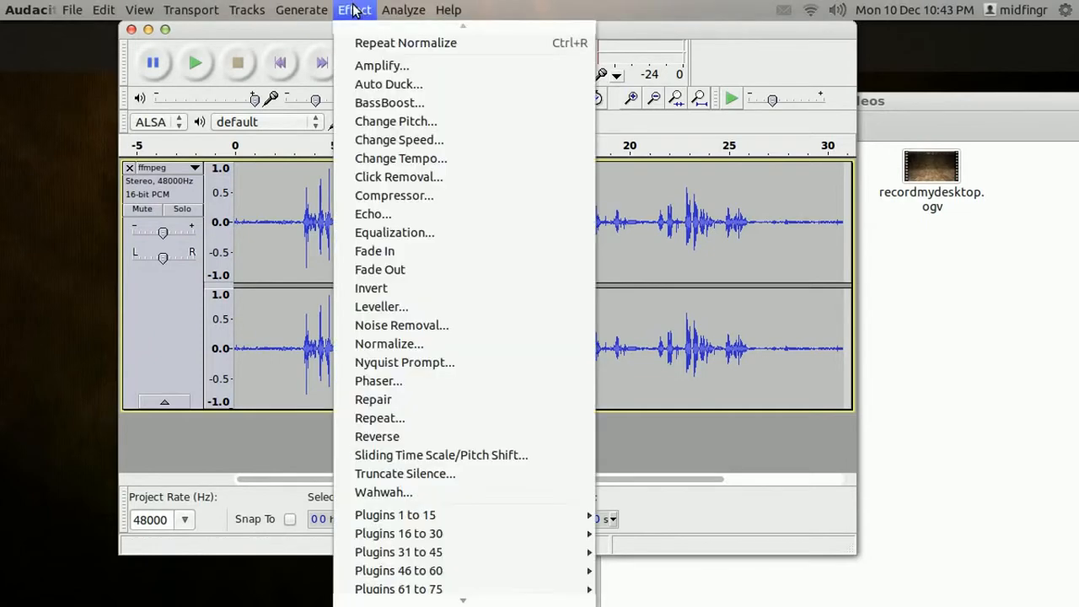
{"action": "left_click", "coordinate": [438, 326]}
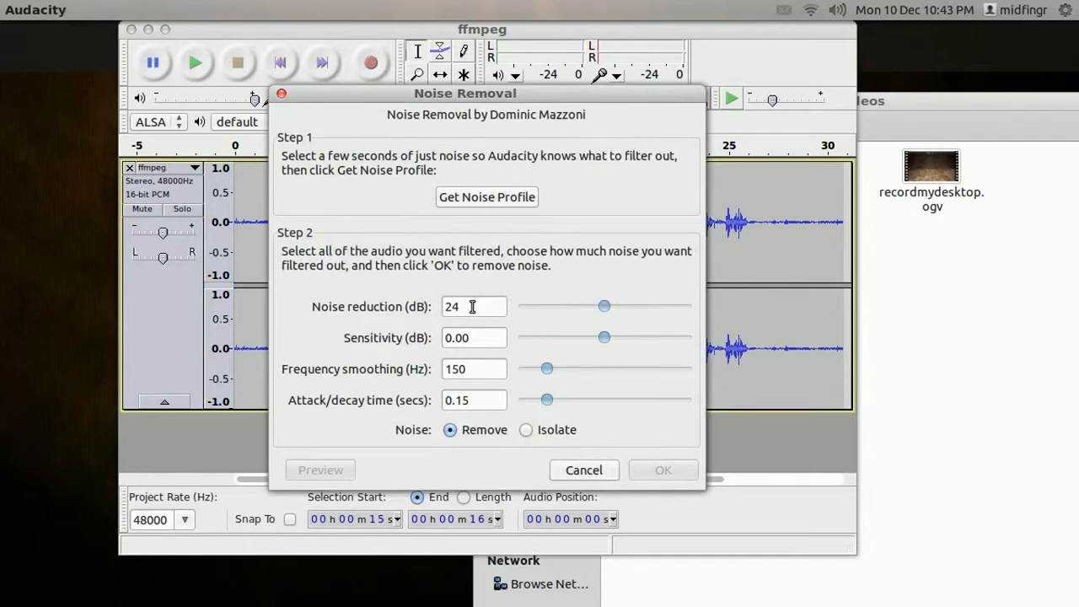
{"action": "left_click", "coordinate": [497, 201]}
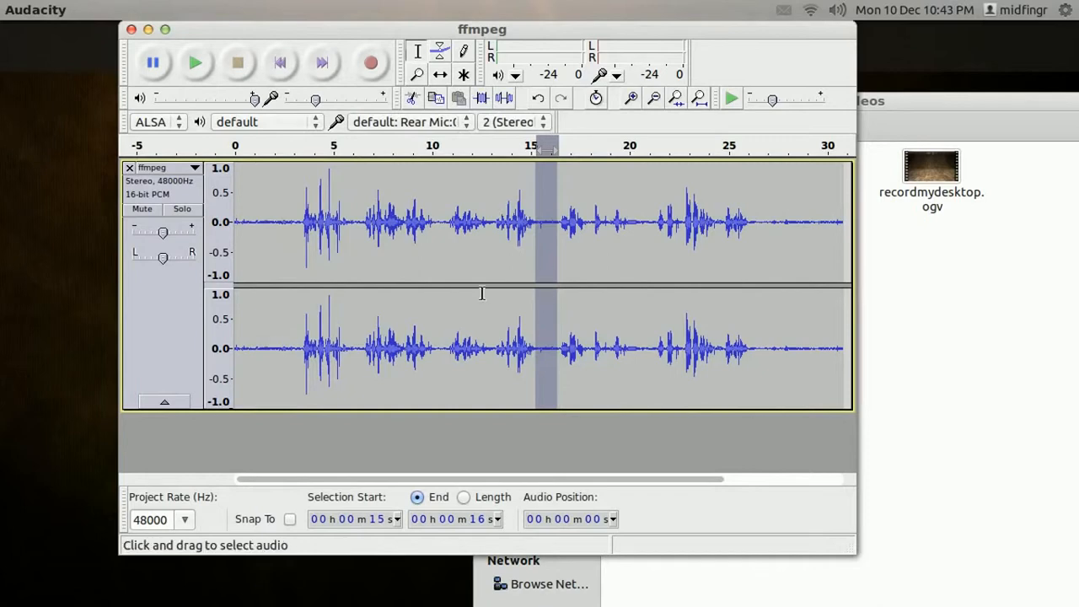
Apply Noise Removal to the entire ffmpeg track with 24 dB noise reduction, 0.00 dB sensitivity and 150 Hz frequency smoothing
{"action": "left_click", "coordinate": [160, 357]}
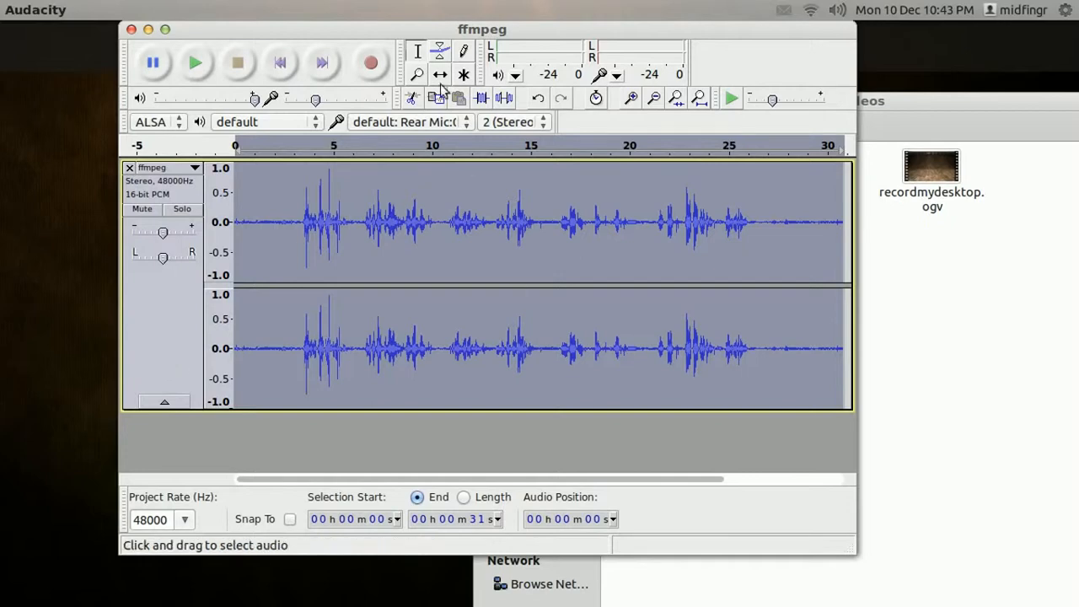
{"action": "left_click", "coordinate": [366, 14]}
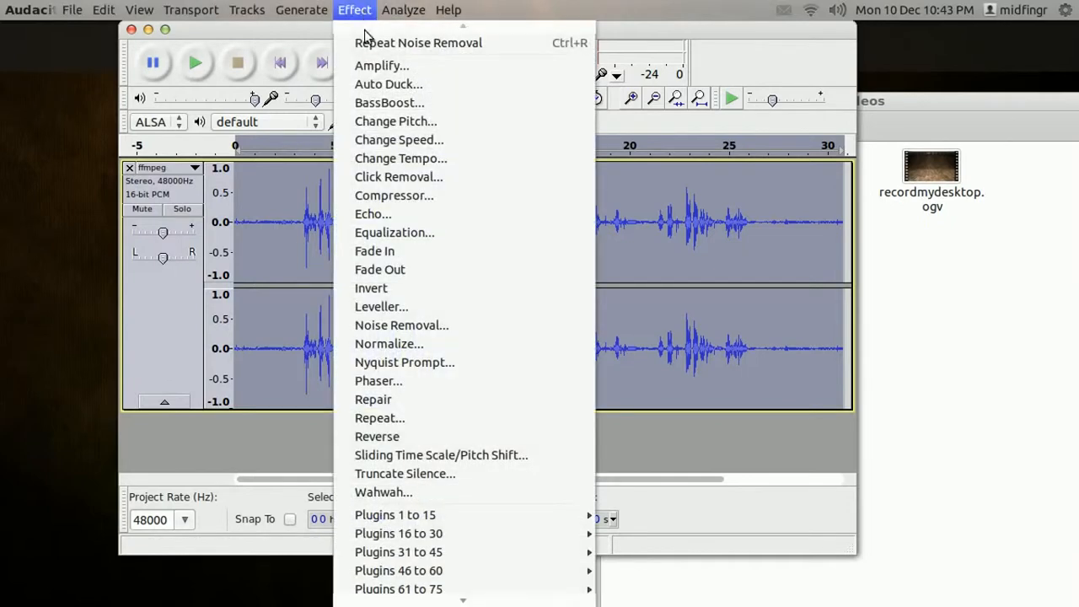
{"action": "left_click", "coordinate": [401, 326]}
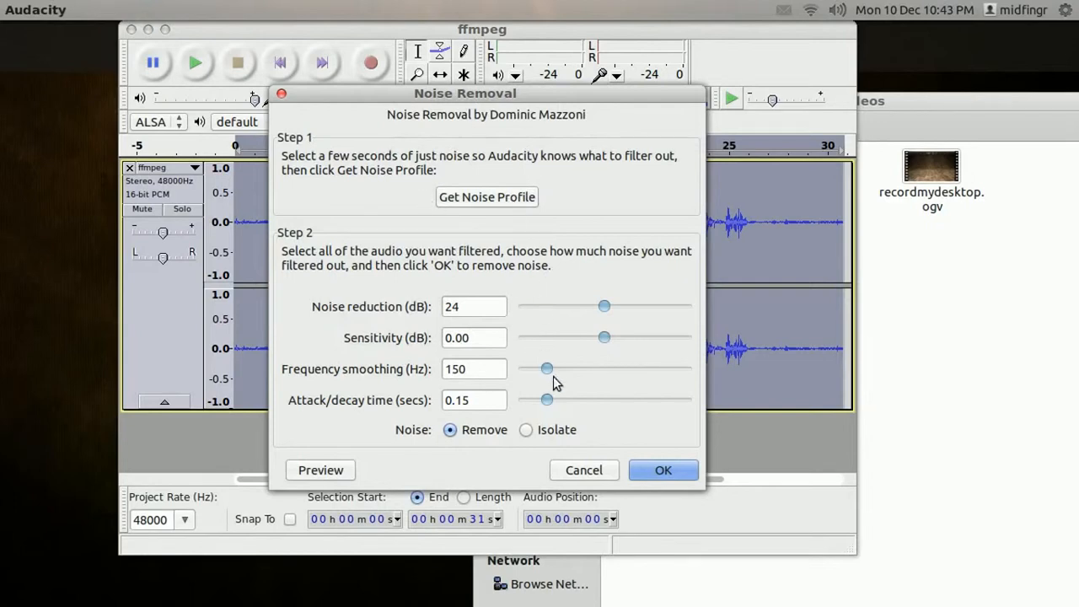
{"action": "left_click", "coordinate": [664, 471]}
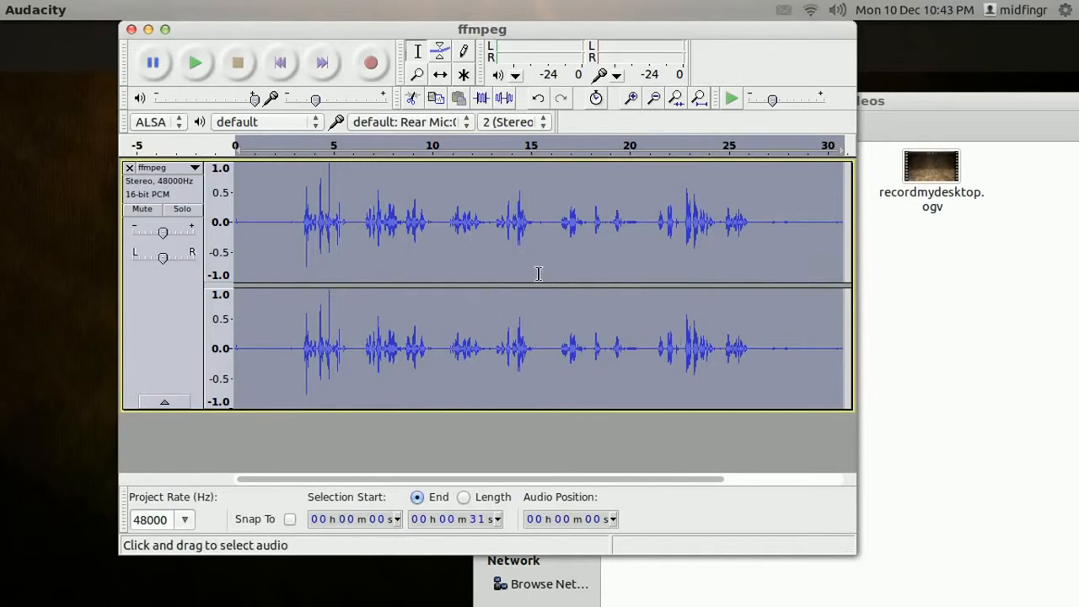
Replace the first 3 seconds or so of the ffmpeg track, before the speech begins, with generated silence
{"action": "left_click", "coordinate": [243, 253]}
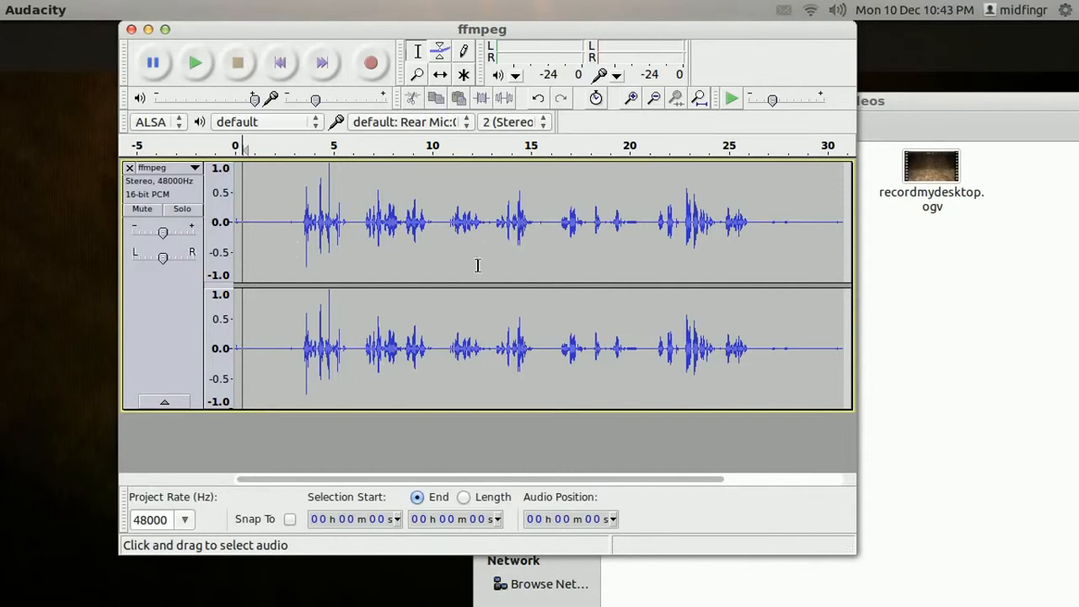
{"action": "left_click", "coordinate": [301, 253]}
{"action": "left_click", "coordinate": [298, 253]}
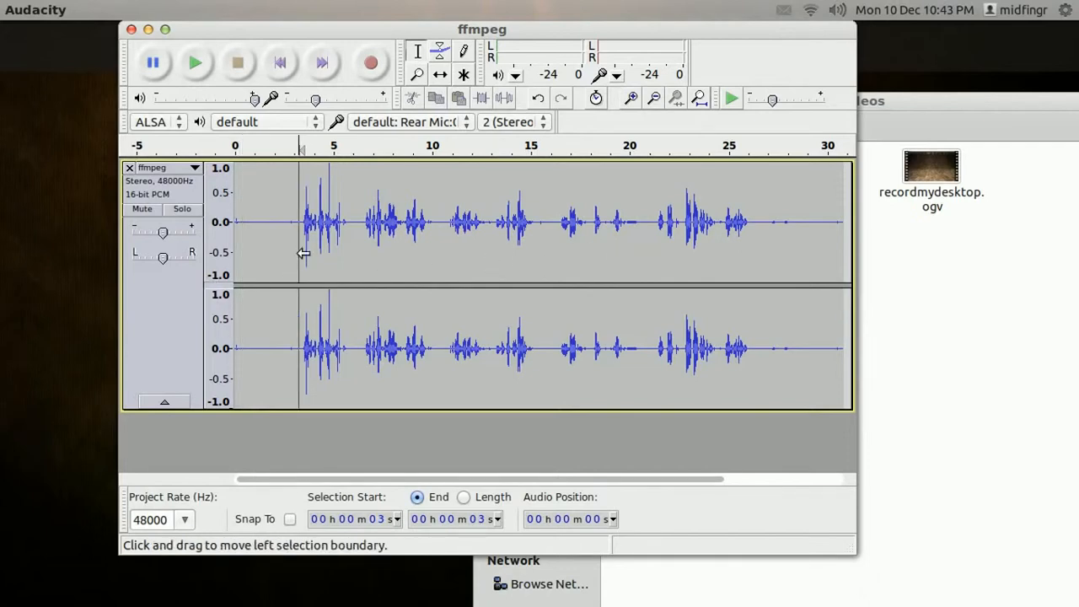
{"action": "left_click_drag", "start_coordinate": [303, 253], "coordinate": [236, 250]}
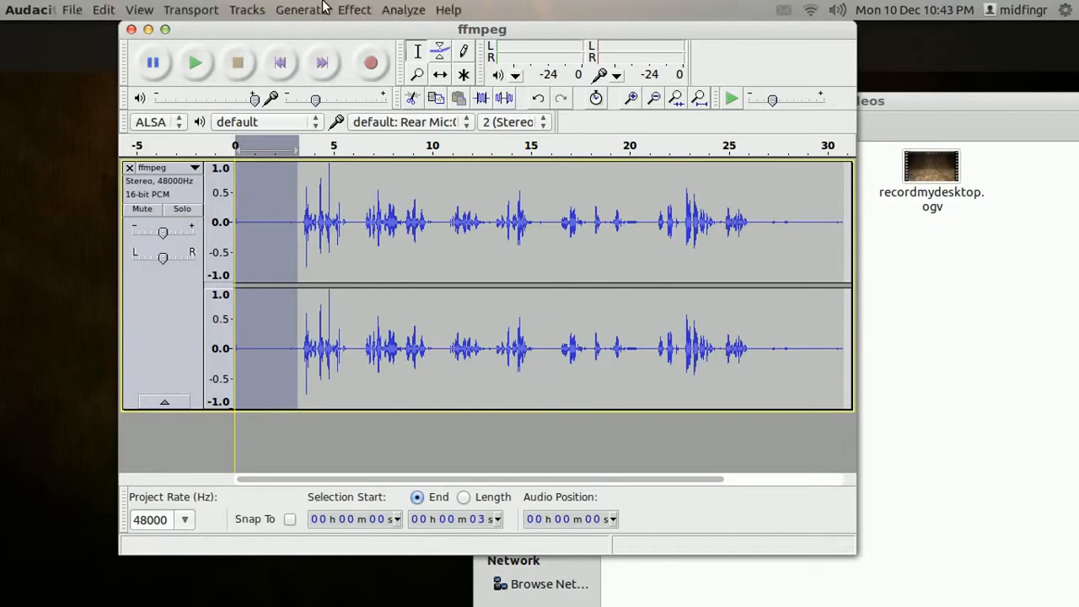
{"action": "left_click", "coordinate": [318, 12]}
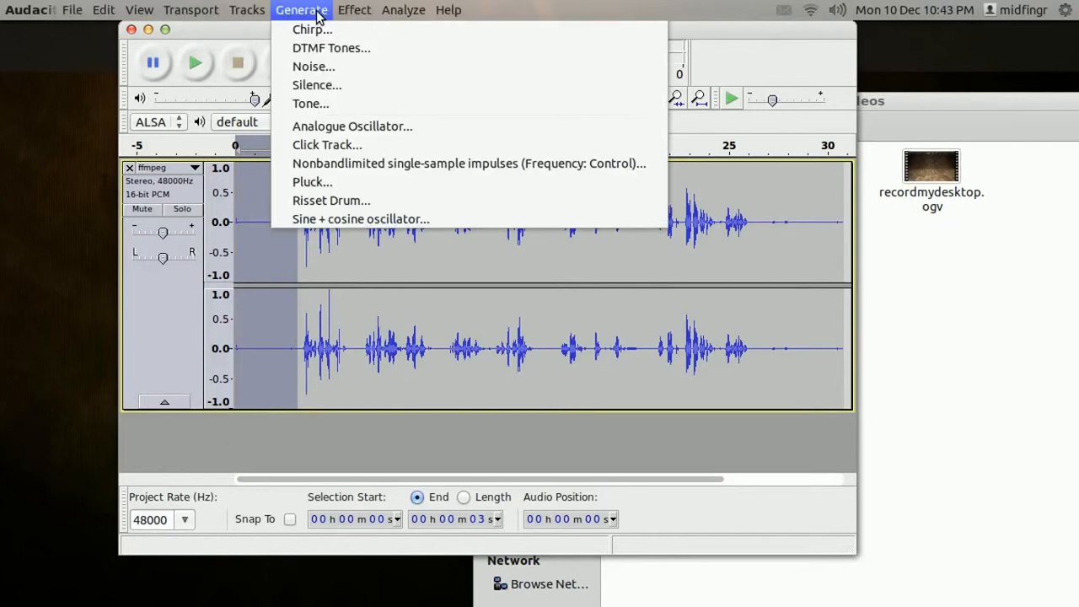
{"action": "left_click", "coordinate": [335, 87]}
{"action": "left_click", "coordinate": [551, 323]}
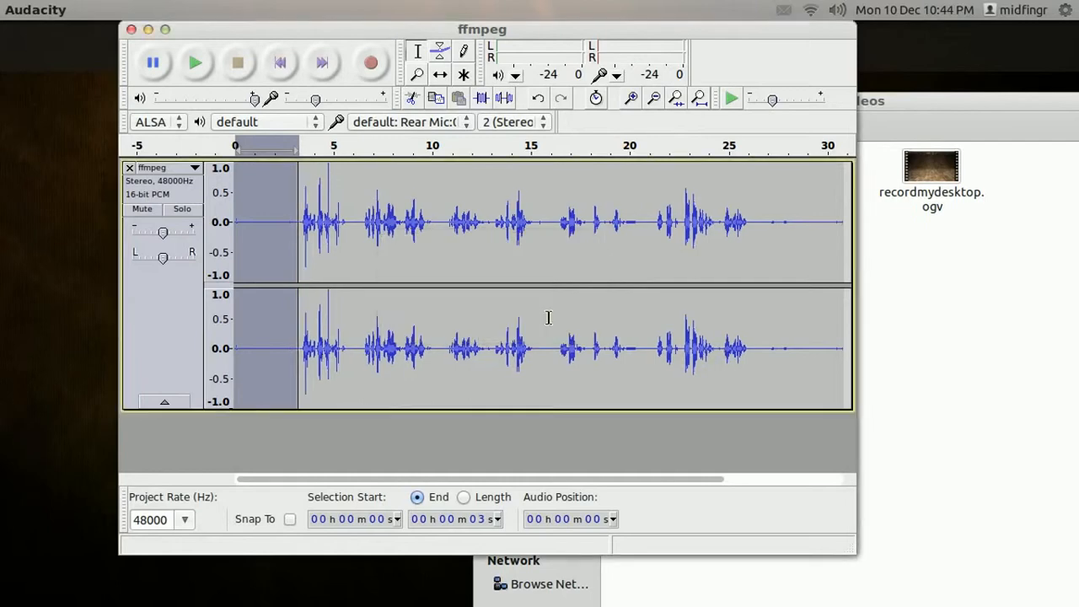
Replace the end of the ffmpeg track after the speech, from about 26 to 31 seconds, with generated silence
{"action": "left_click", "coordinate": [290, 286]}
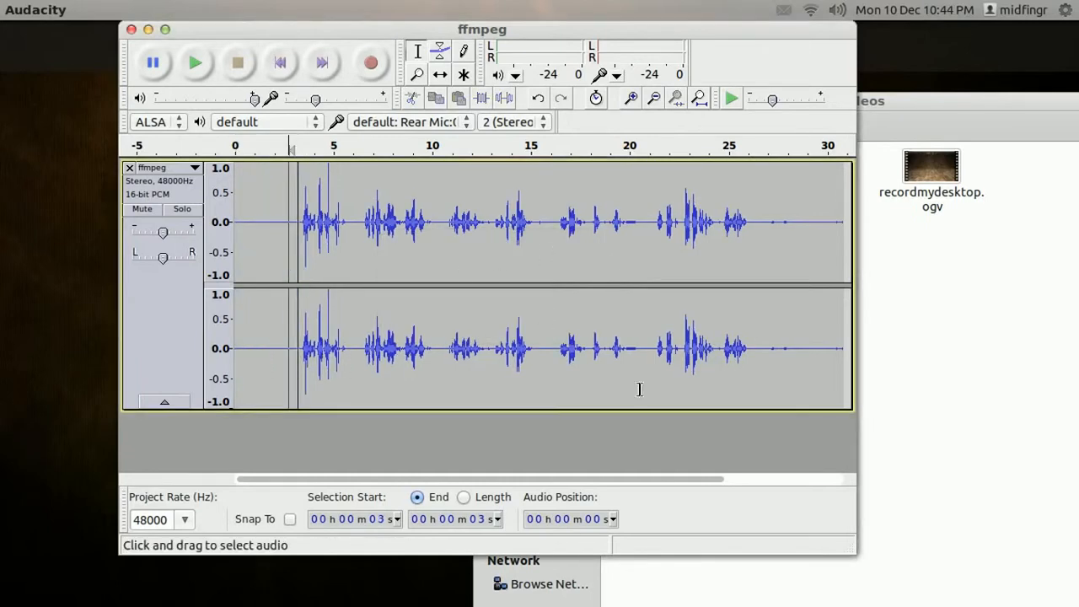
{"action": "left_click", "coordinate": [753, 249]}
{"action": "left_click_drag", "start_coordinate": [751, 250], "coordinate": [840, 249]}
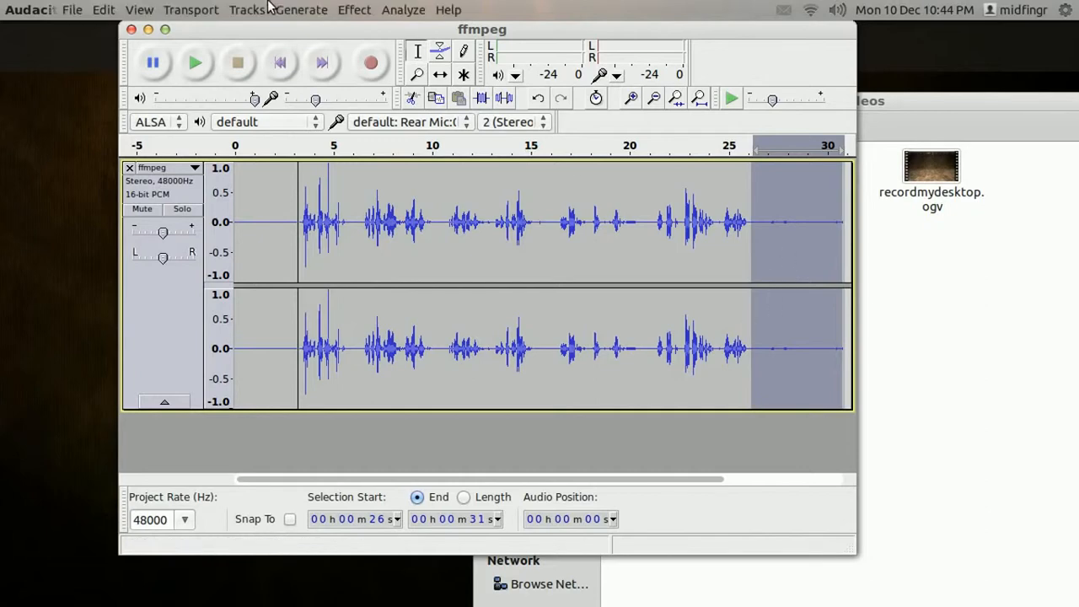
{"action": "left_click", "coordinate": [295, 10]}
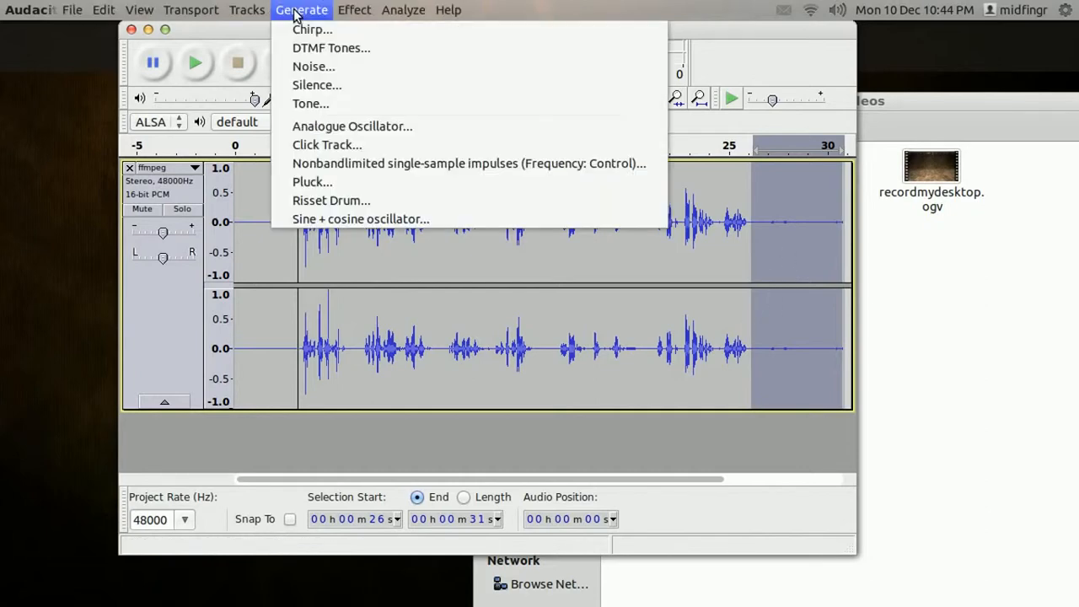
{"action": "left_click", "coordinate": [311, 86]}
{"action": "left_click", "coordinate": [544, 319]}
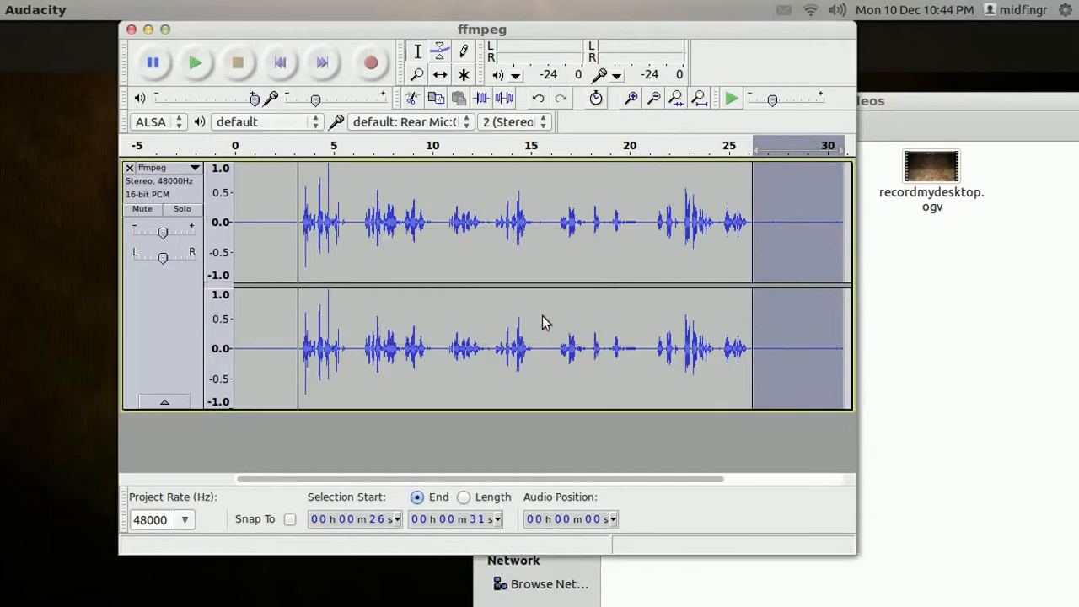
{"action": "left_click", "coordinate": [782, 263]}
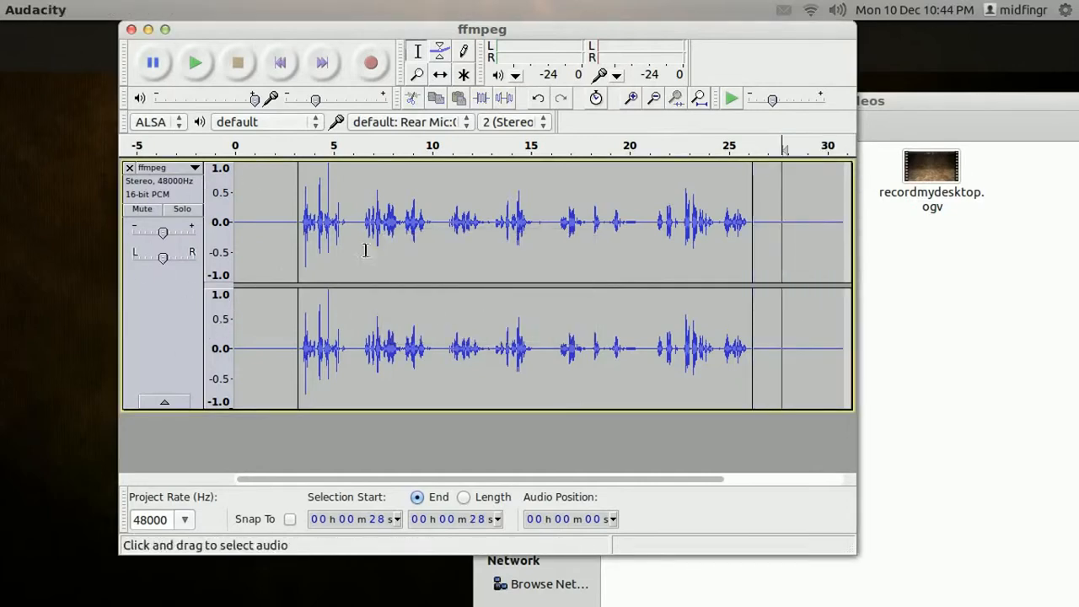
Export the track to the Videos folder as an MP3 named ffmpeg, at constant 128 kbps in joint stereo, with empty metadata
{"action": "left_click", "coordinate": [71, 11]}
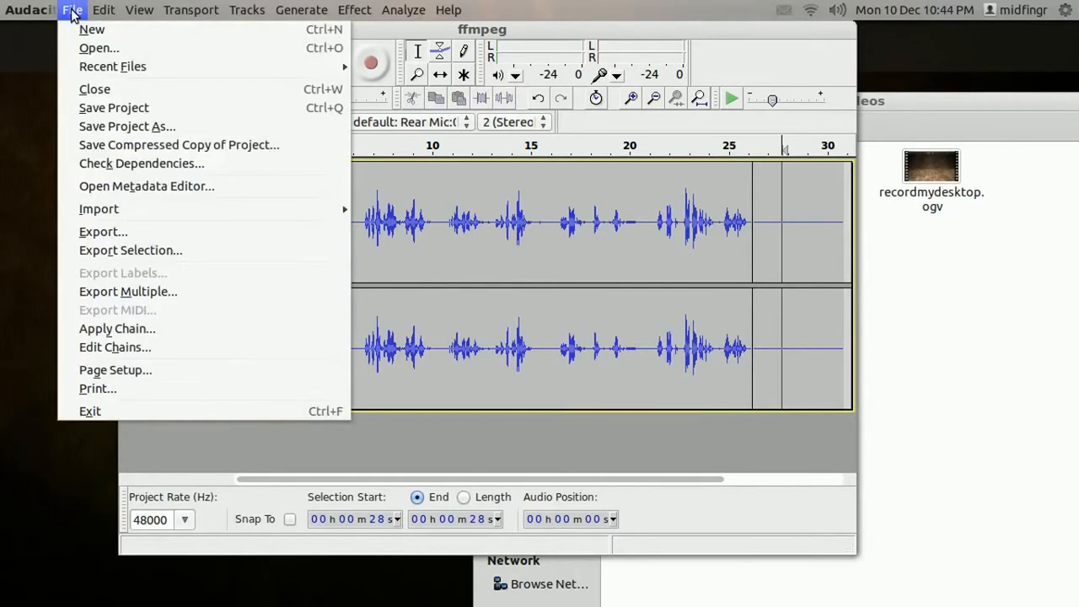
{"action": "left_click", "coordinate": [126, 233]}
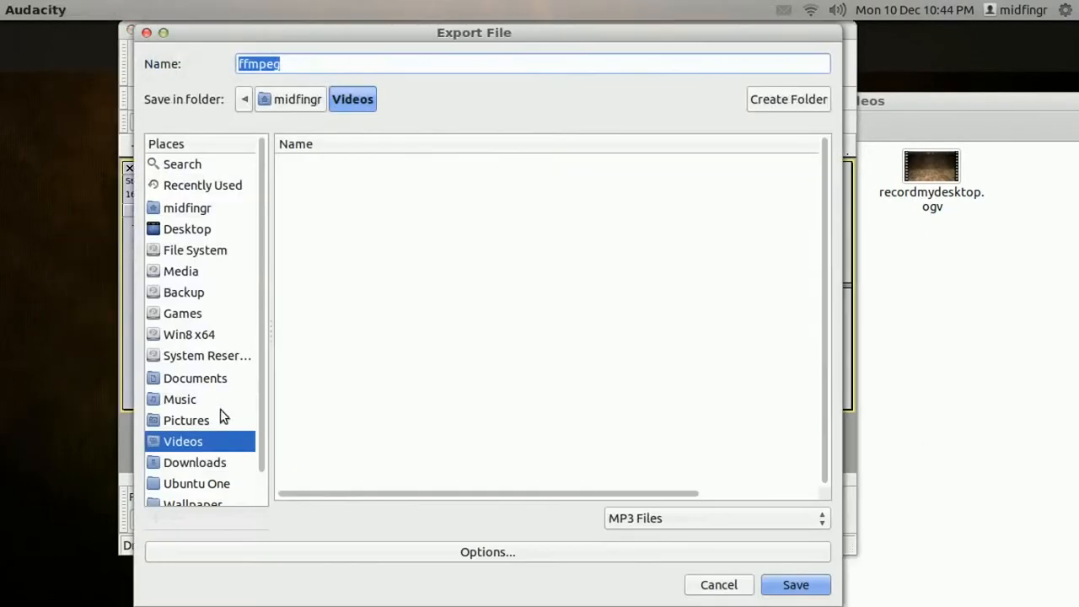
{"action": "left_click", "coordinate": [633, 524]}
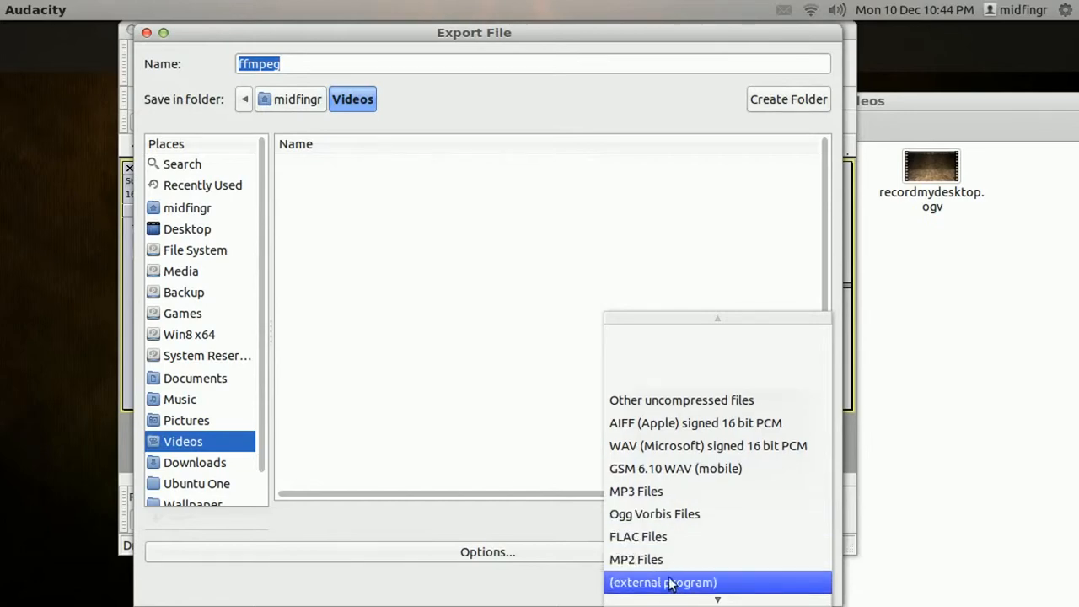
{"action": "left_click", "coordinate": [651, 498]}
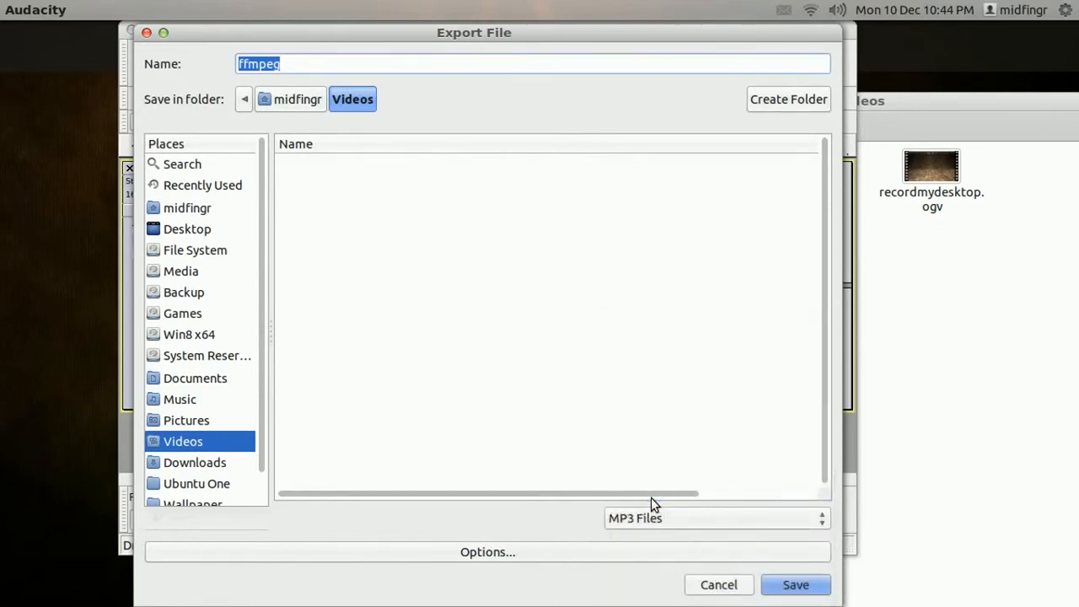
{"action": "left_click", "coordinate": [480, 553]}
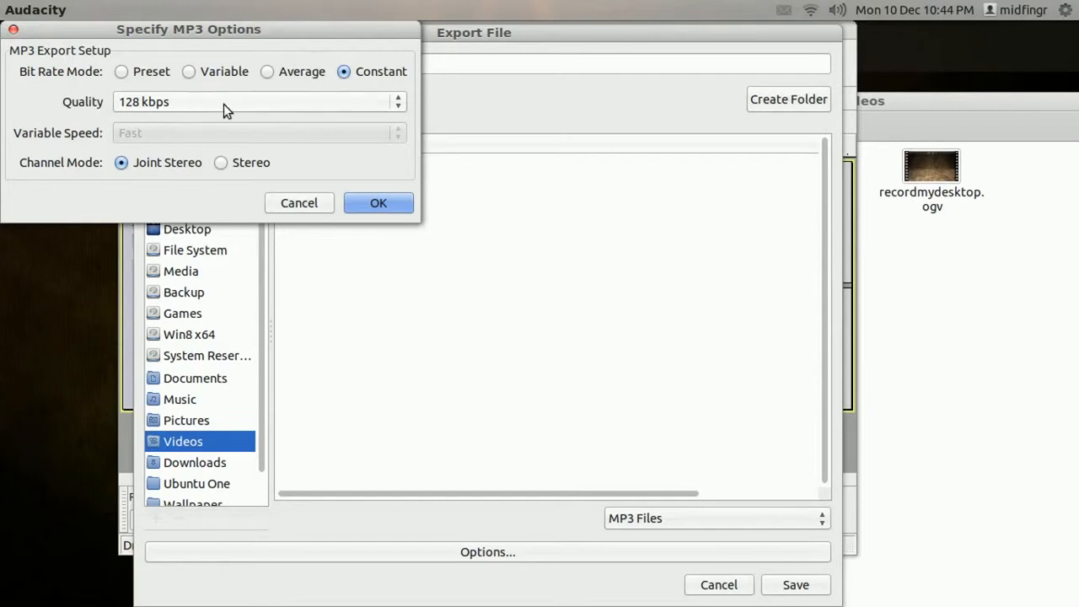
{"action": "left_click", "coordinate": [384, 211]}
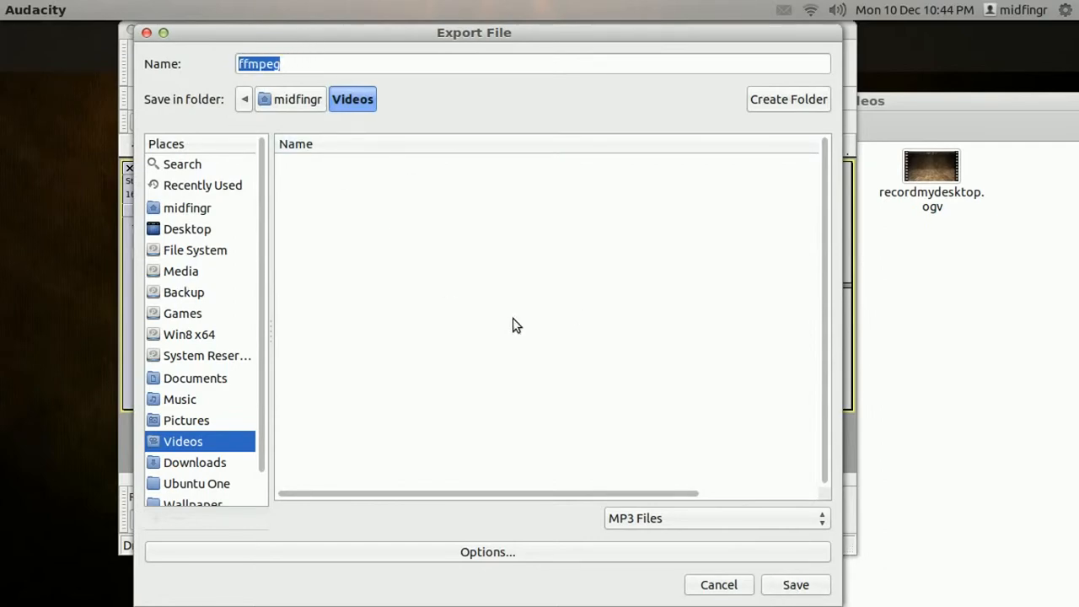
{"action": "left_click", "coordinate": [796, 585]}
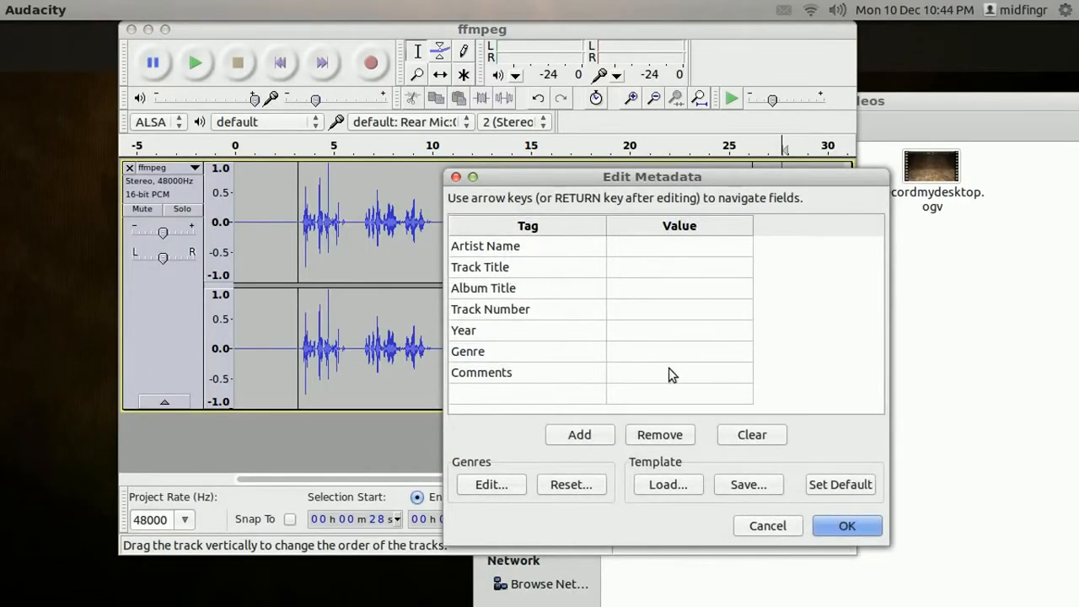
{"action": "left_click", "coordinate": [836, 523]}
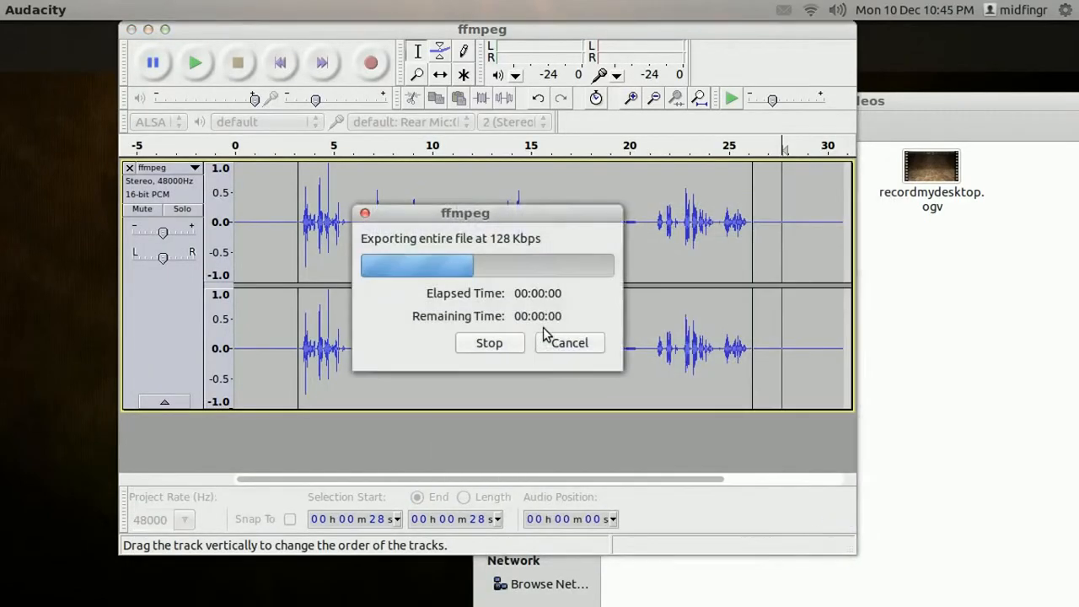
Switch to the Videos folder window and open the exported ffmpeg.mp3 with VLC media player
{"action": "left_click", "coordinate": [893, 332]}
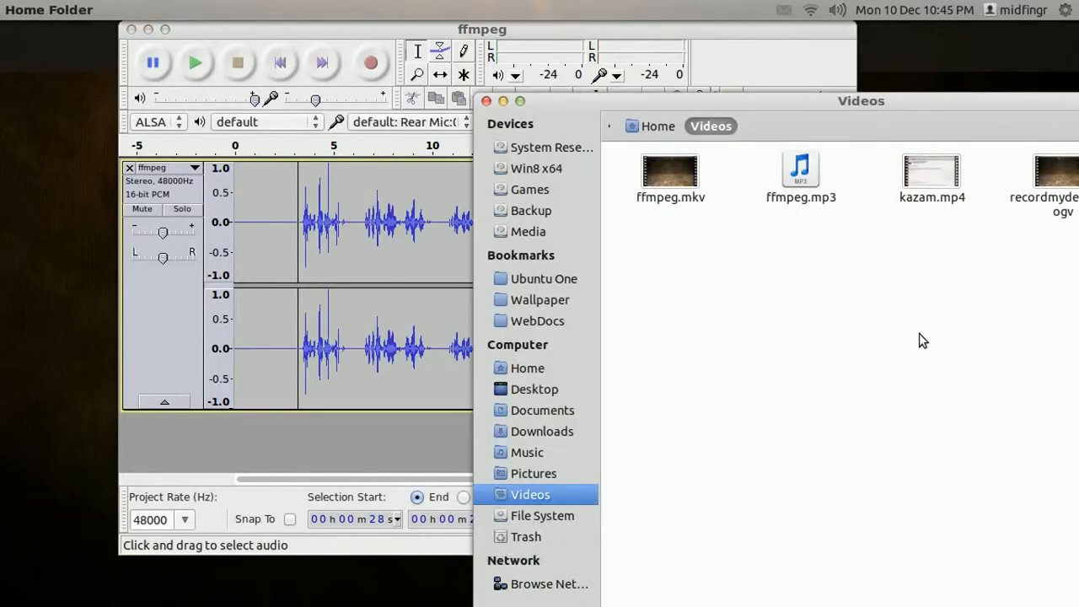
{"action": "left_click", "coordinate": [804, 196]}
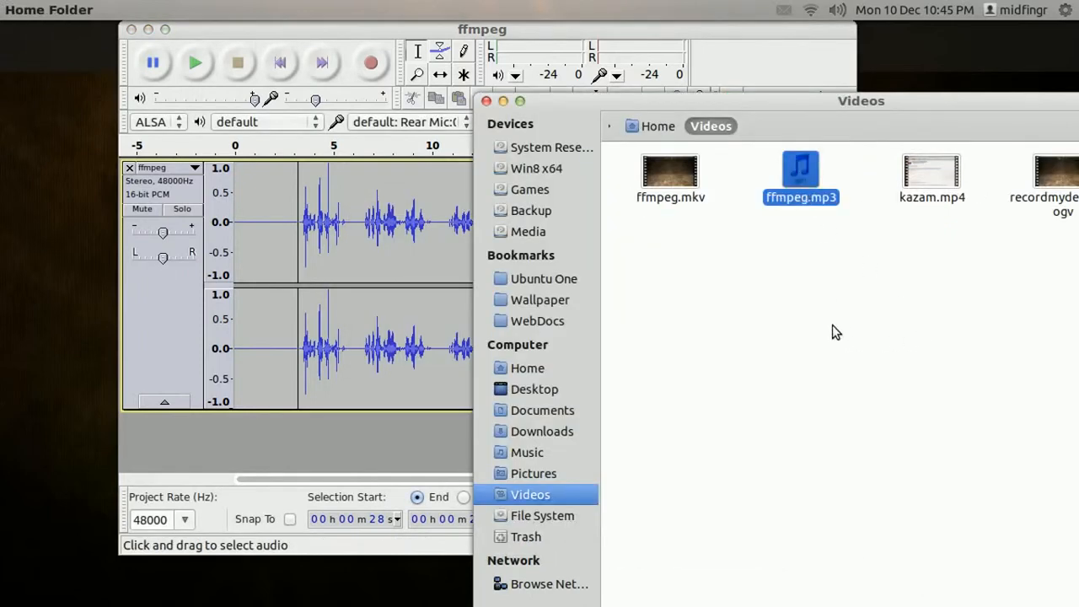
{"action": "left_click_drag", "start_coordinate": [827, 107], "coordinate": [661, 105]}
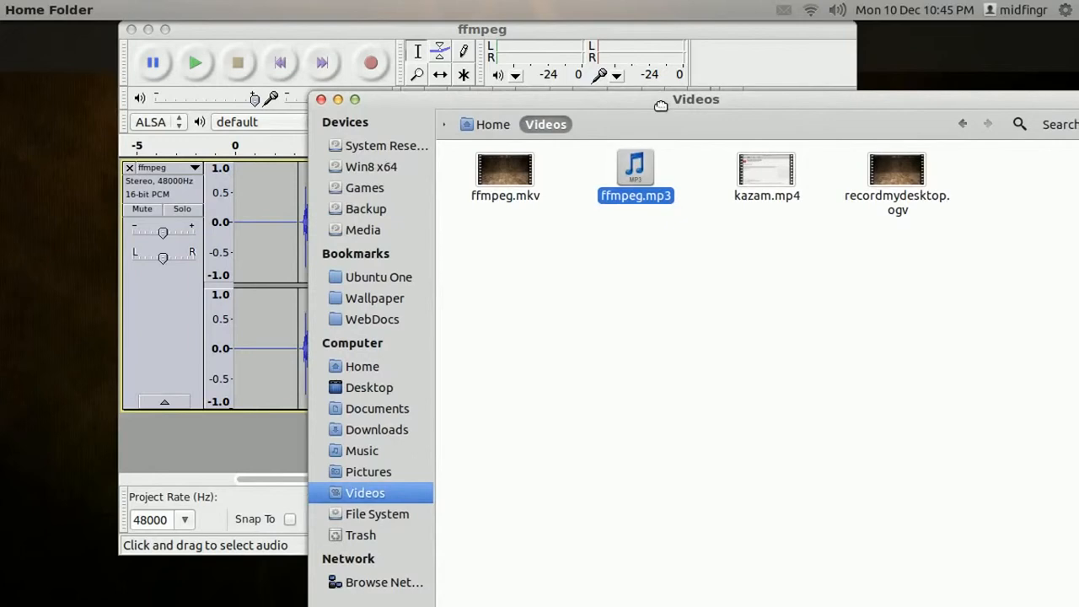
{"action": "left_click", "coordinate": [664, 273]}
{"action": "right_click", "coordinate": [644, 177]}
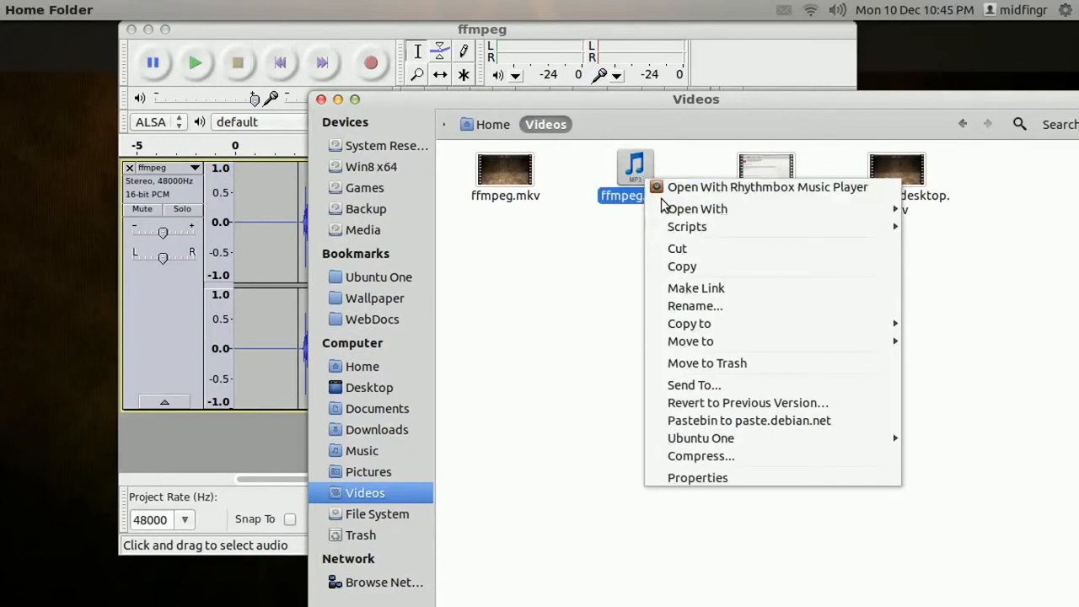
{"action": "mouse_move", "coordinate": [823, 211]}
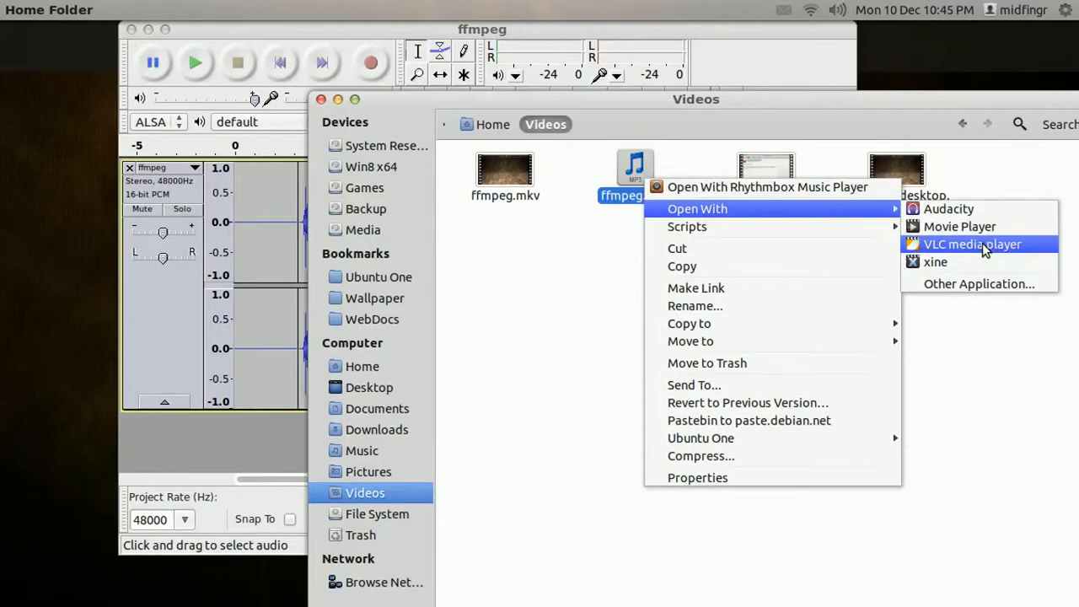
{"action": "left_click", "coordinate": [983, 244]}
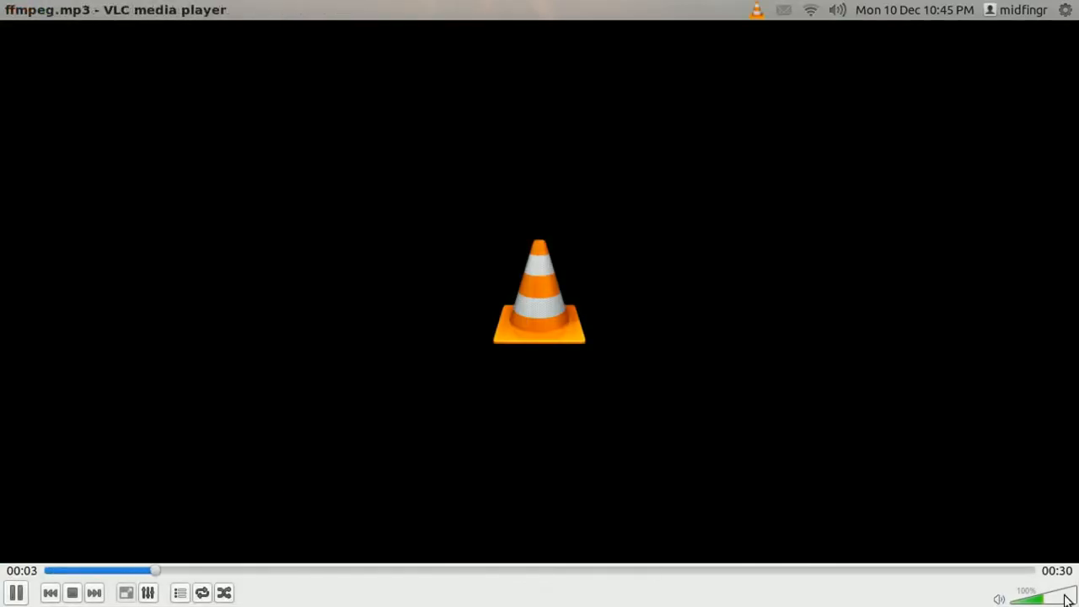
Lower the playback volume of ffmpeg.mp3 to 16%
{"action": "left_click", "coordinate": [1036, 600]}
{"action": "scroll", "coordinate": [1036, 601], "scroll_direction": "down", "scroll_amount": 3}
{"action": "scroll", "coordinate": [1027, 603], "scroll_direction": "up", "scroll_amount": 7}
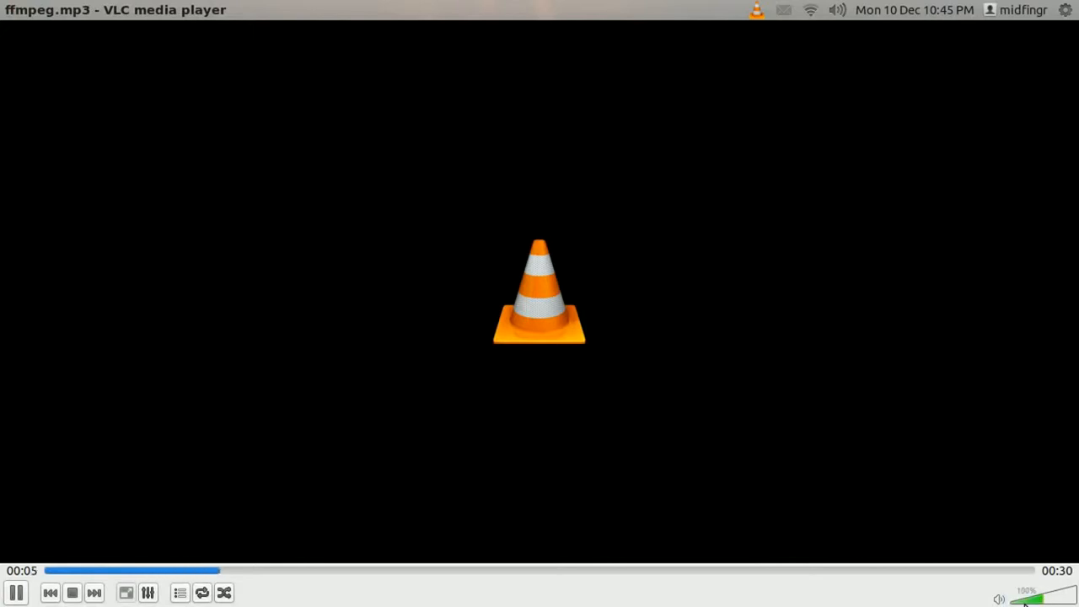
{"action": "scroll", "coordinate": [1026, 604], "scroll_direction": "down", "scroll_amount": 4}
{"action": "scroll", "coordinate": [1025, 603], "scroll_direction": "down", "scroll_amount": 2}
{"action": "scroll", "coordinate": [1026, 604], "scroll_direction": "down", "scroll_amount": 1}
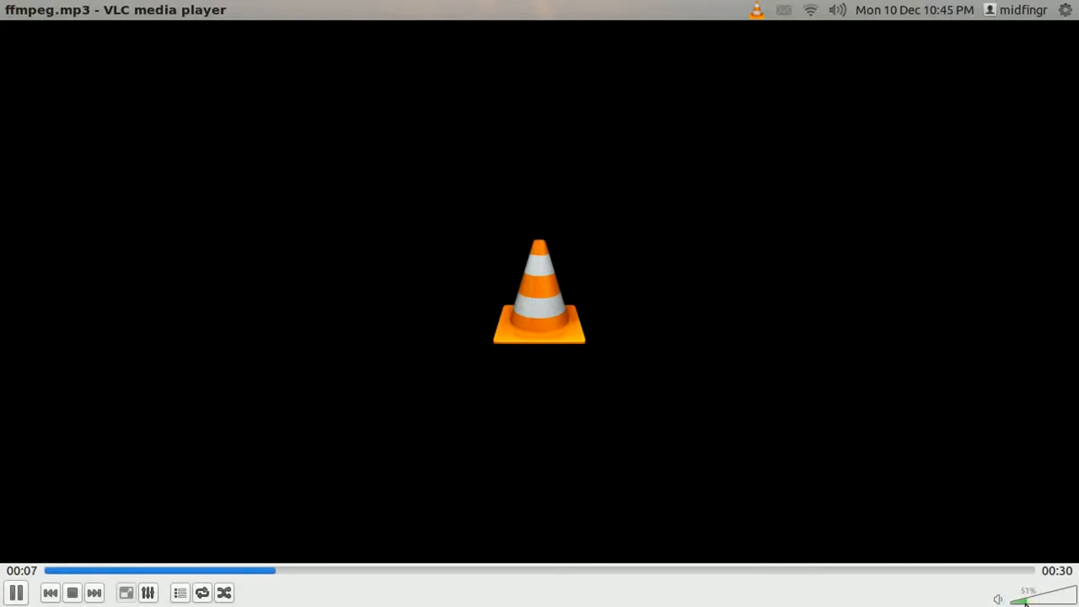
{"action": "scroll", "coordinate": [1025, 604], "scroll_direction": "down", "scroll_amount": 1}
{"action": "scroll", "coordinate": [1025, 603], "scroll_direction": "down", "scroll_amount": 1}
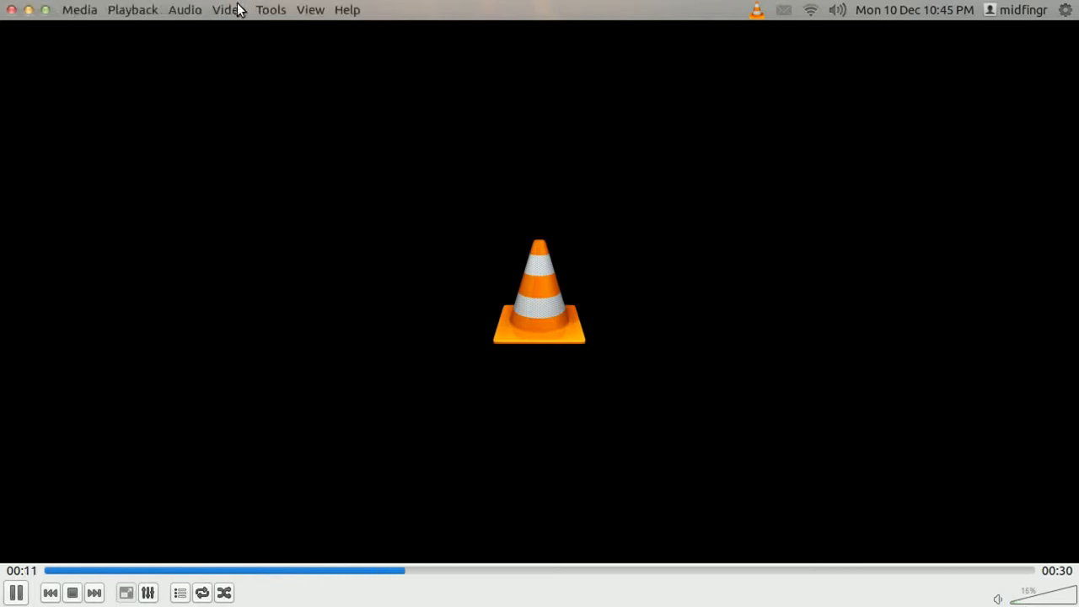
Check the sample rate and bitrate in the codec information of ffmpeg.mp3, pause playback and close the player
{"action": "left_click", "coordinate": [269, 10]}
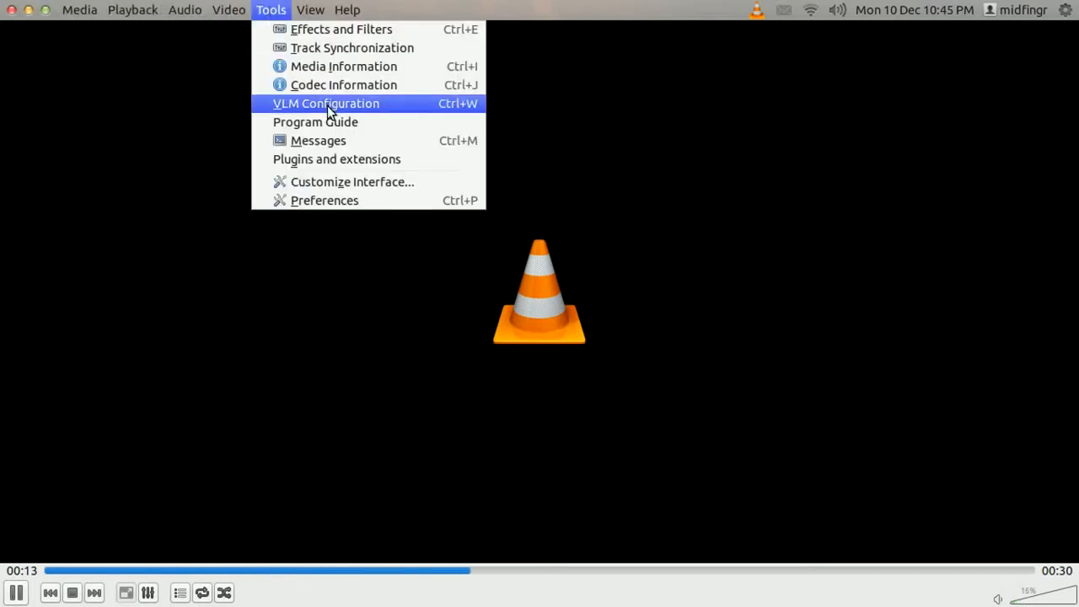
{"action": "left_click", "coordinate": [316, 86]}
{"action": "left_click", "coordinate": [479, 216]}
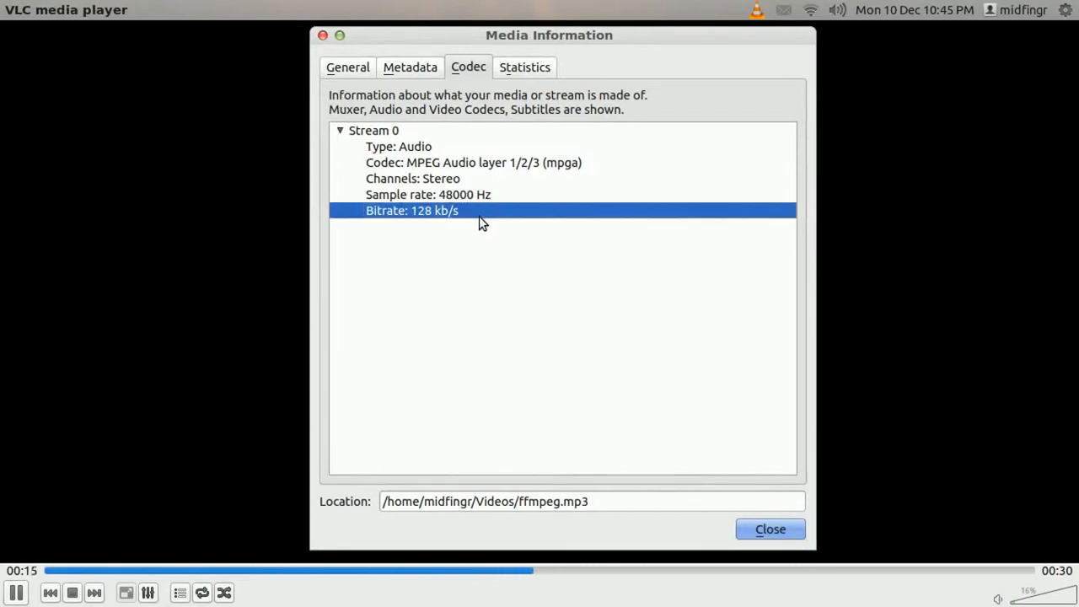
{"action": "left_click", "coordinate": [466, 199]}
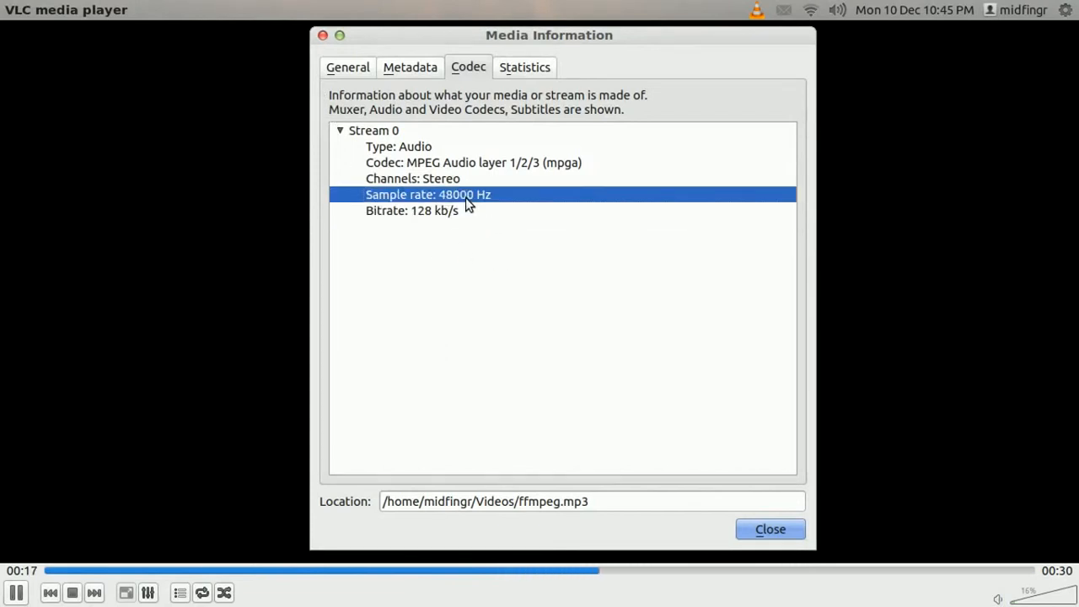
{"action": "left_click", "coordinate": [405, 212]}
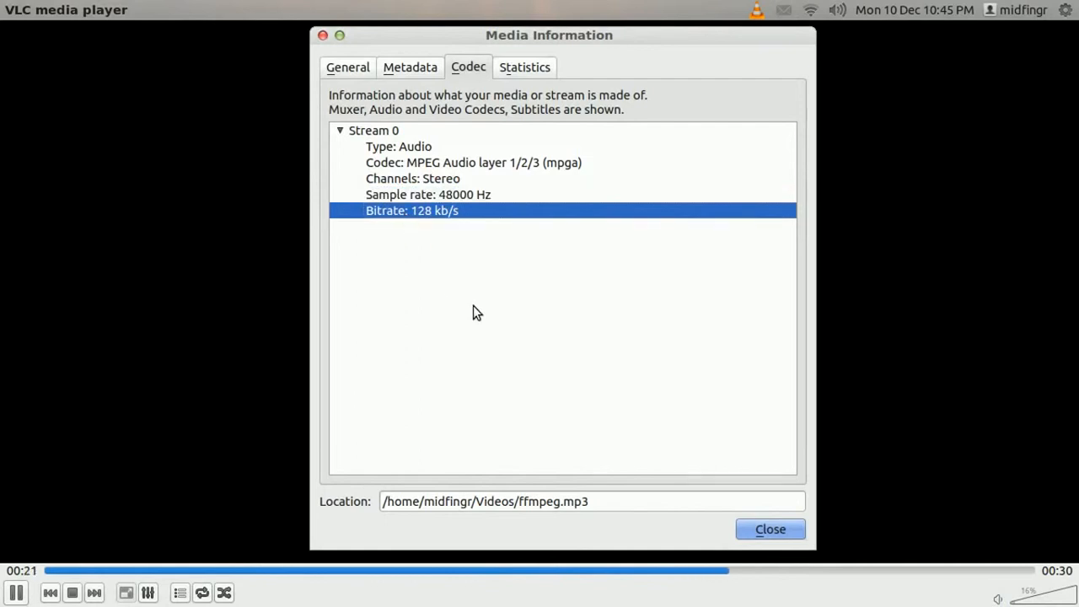
{"action": "left_click", "coordinate": [767, 531]}
{"action": "key", "text": "space"}
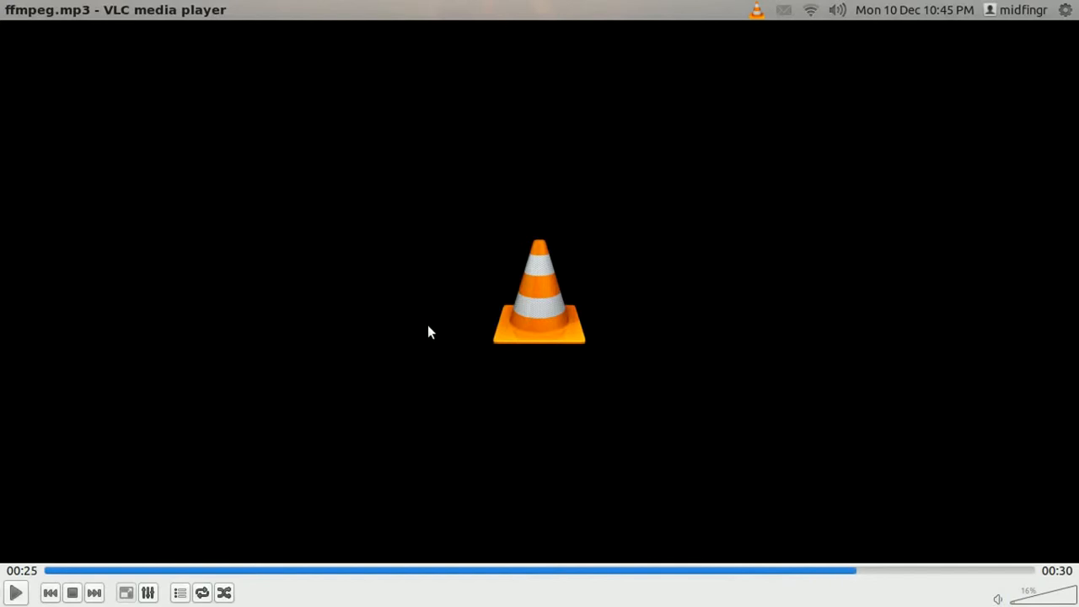
{"action": "left_click", "coordinate": [12, 9]}
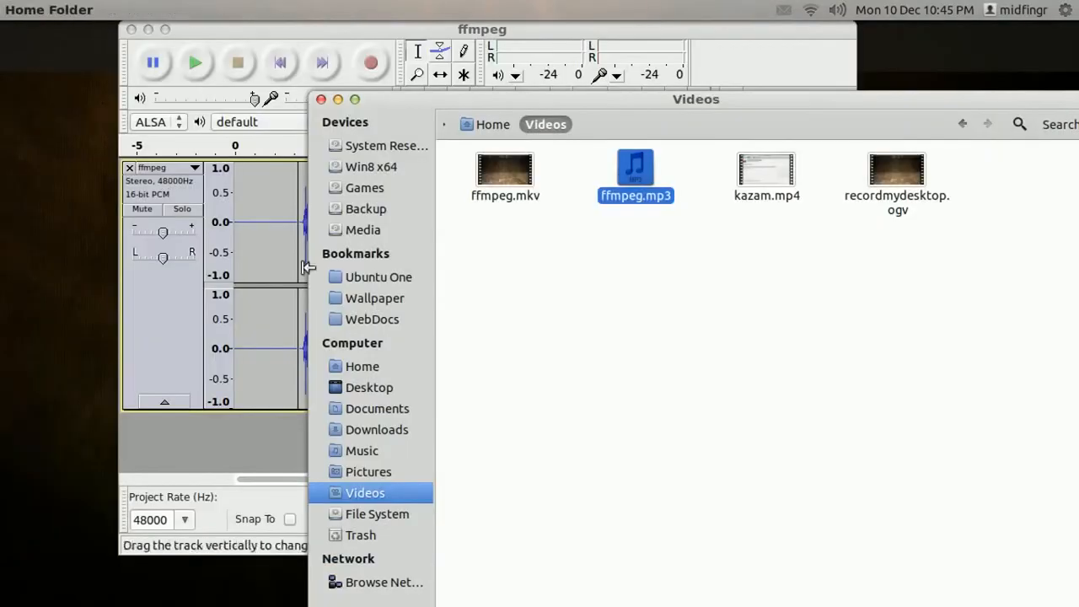
Switch to Audacity, close the ffmpeg project without saving it, and return to the Videos folder window
{"action": "left_click", "coordinate": [643, 340]}
{"action": "left_click", "coordinate": [166, 363]}
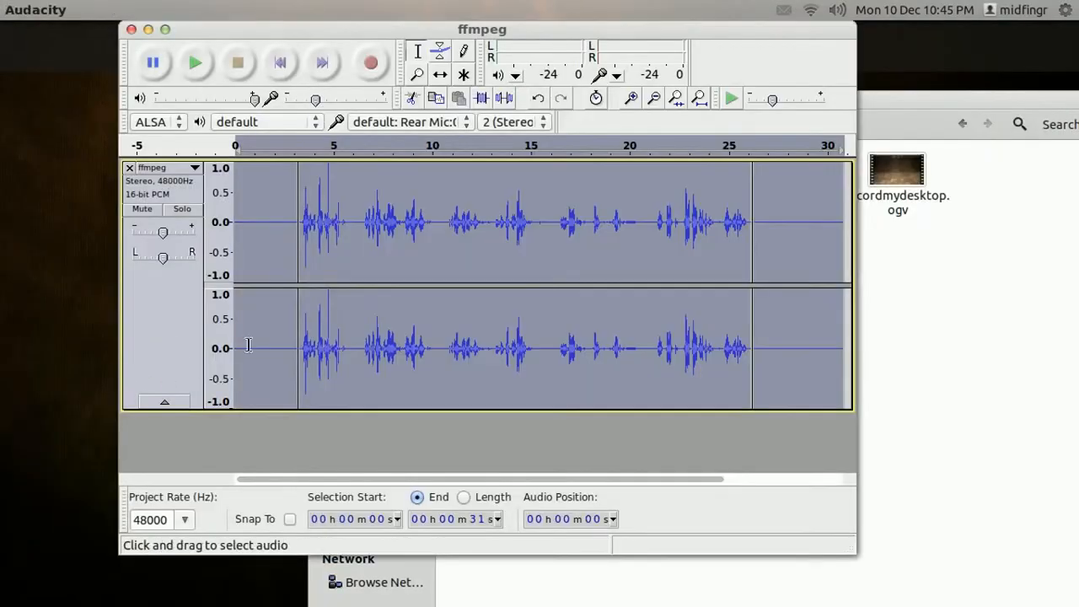
{"action": "key", "text": "ctrl+w"}
{"action": "left_click", "coordinate": [421, 347]}
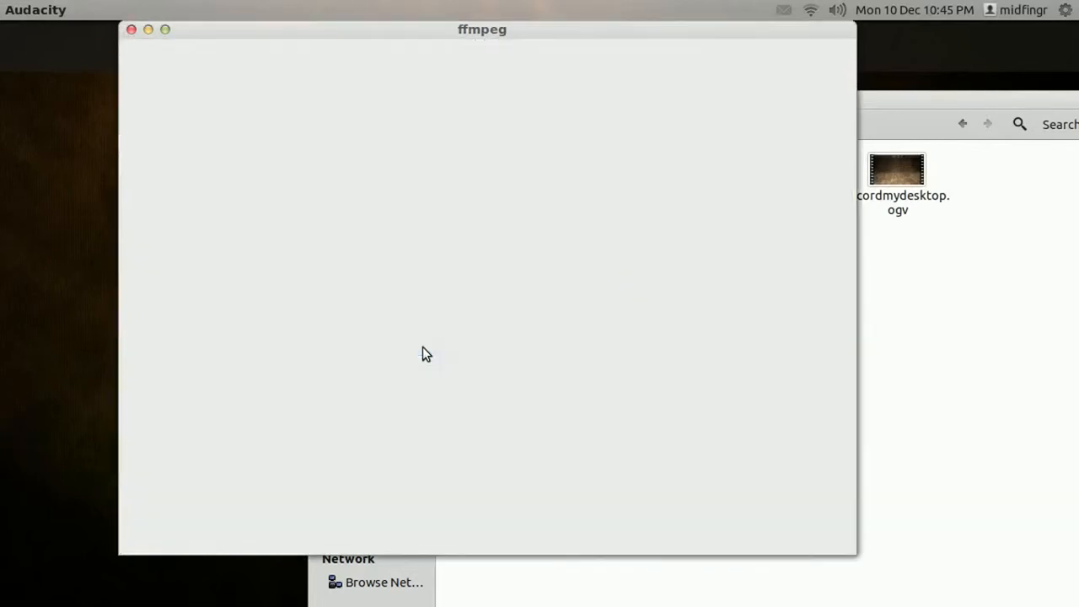
{"action": "left_click", "coordinate": [1003, 365]}
Move the Videos folder window so that all its files are in view and select recordmydesktop.ogv
{"action": "left_click", "coordinate": [753, 200]}
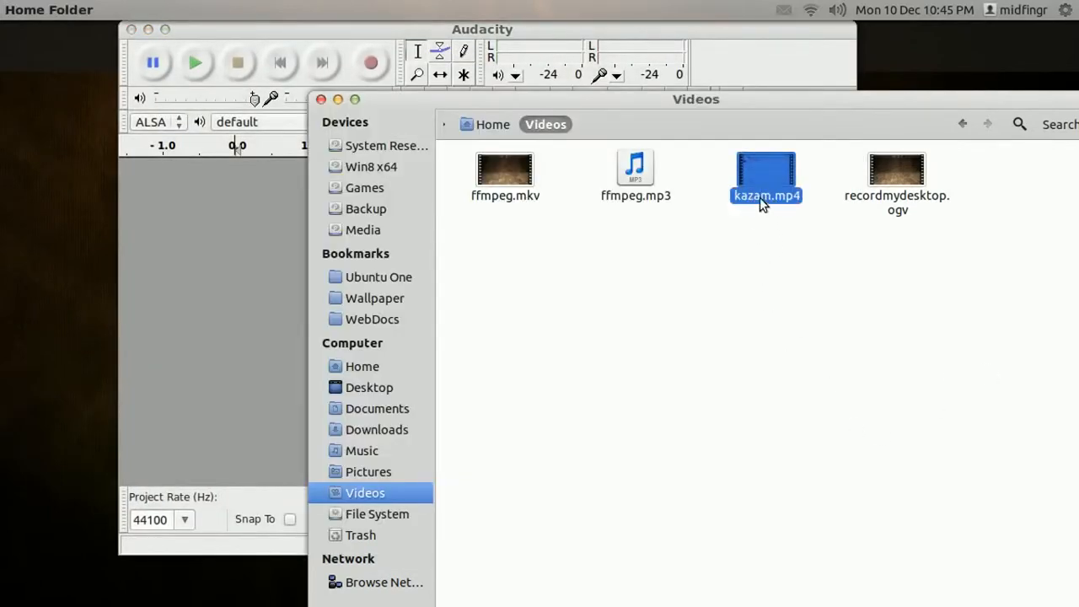
{"action": "left_click_drag", "start_coordinate": [766, 102], "coordinate": [575, 116]}
{"action": "left_click", "coordinate": [703, 214]}
{"action": "left_click", "coordinate": [703, 211]}
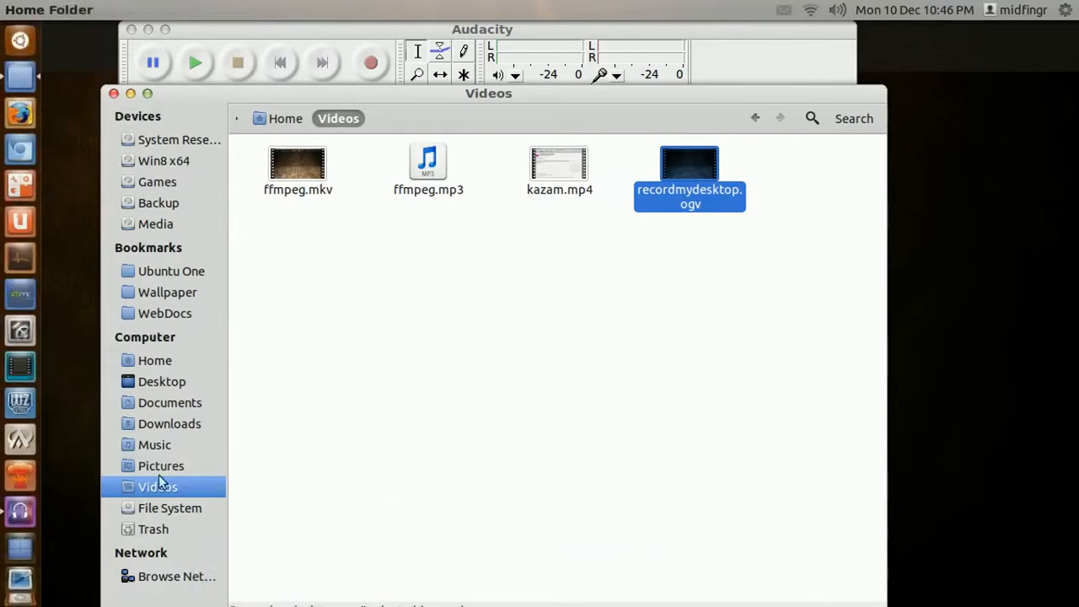
Start the Transmageddon transcoder and load recordmydesktop.ogv from the Videos folder as its input file
{"action": "left_click", "coordinate": [21, 477]}
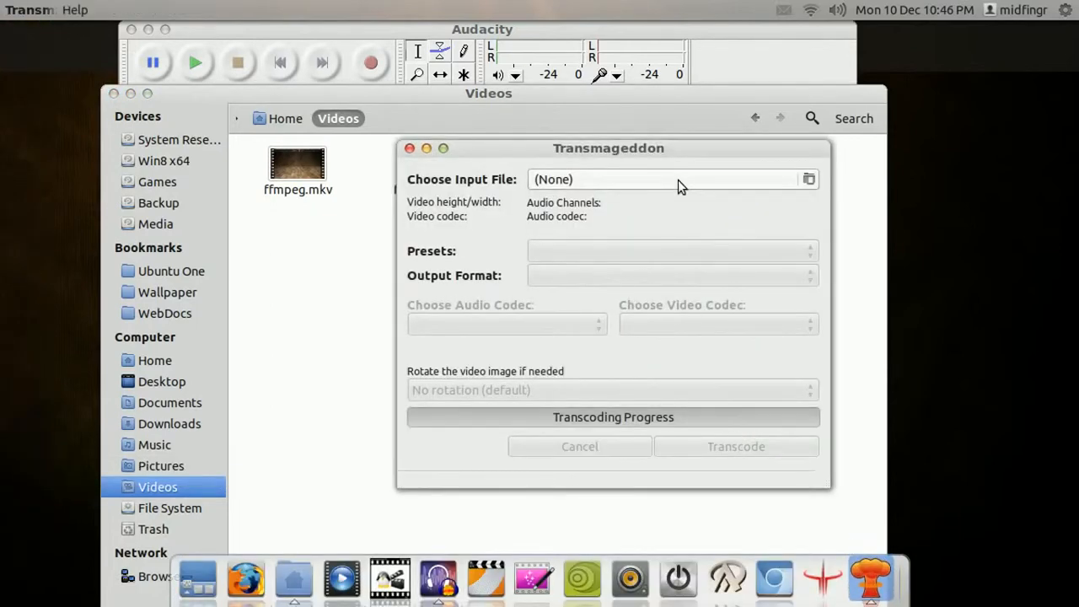
{"action": "left_click", "coordinate": [612, 182]}
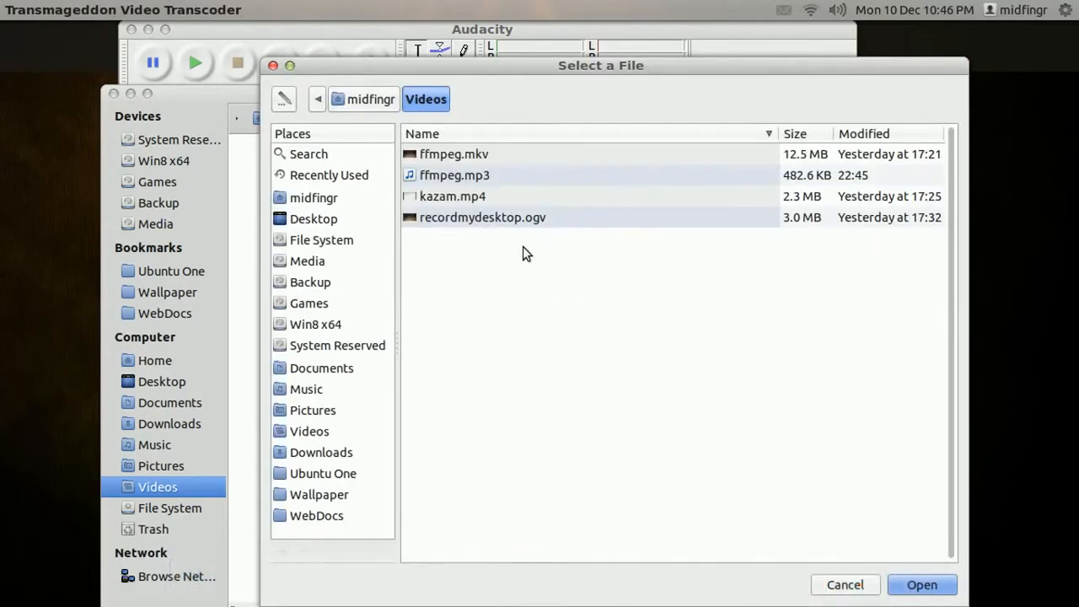
{"action": "left_click", "coordinate": [435, 221]}
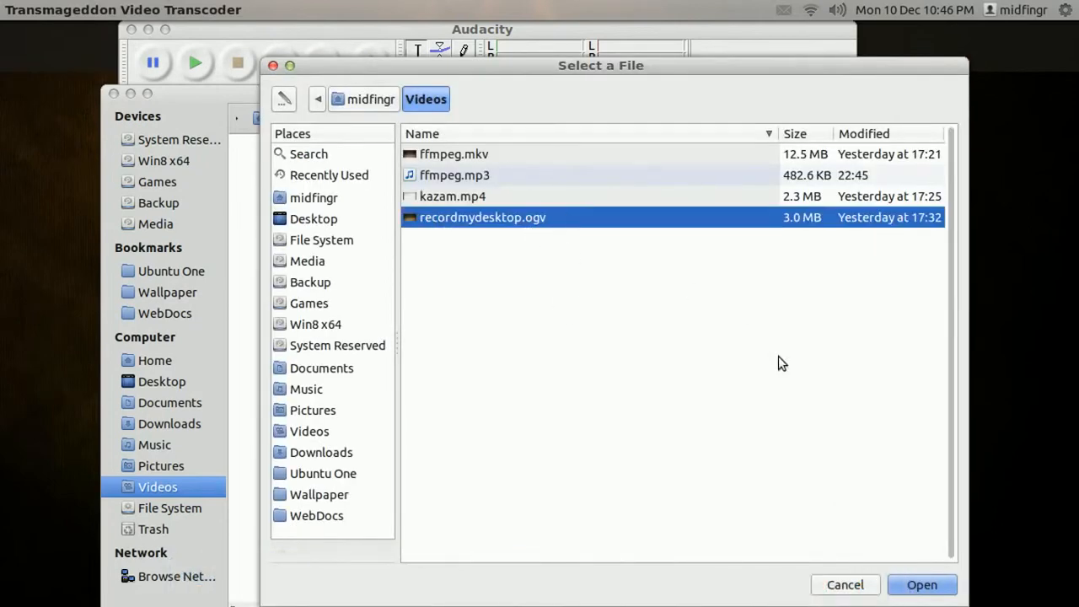
{"action": "left_click", "coordinate": [919, 585]}
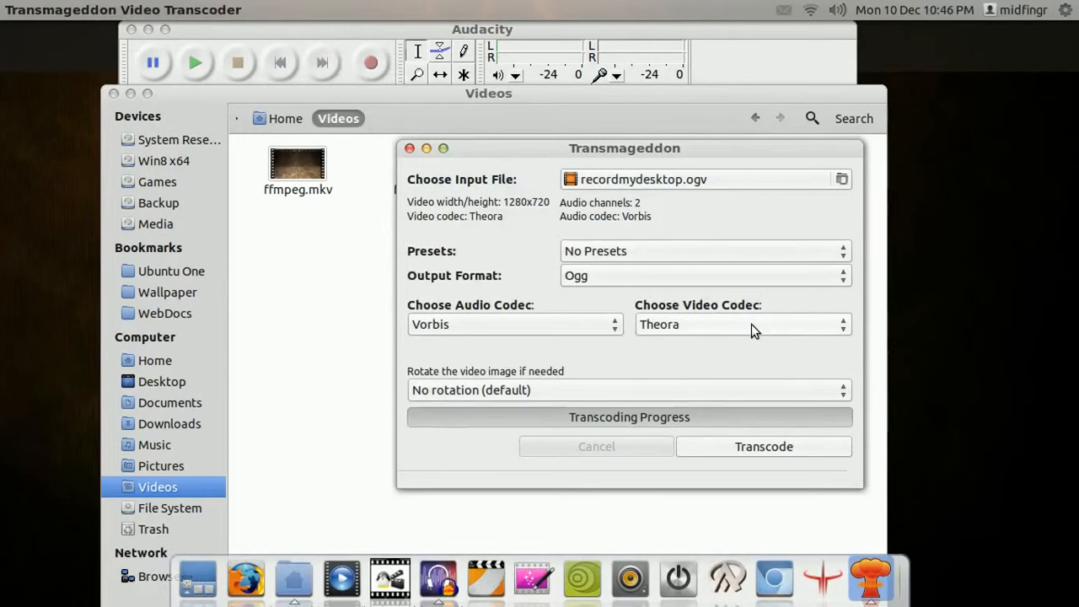
Transcode the file to MPEG4 with the AAC audio and H264 video codecs, and close Transmageddon
{"action": "left_click", "coordinate": [683, 277]}
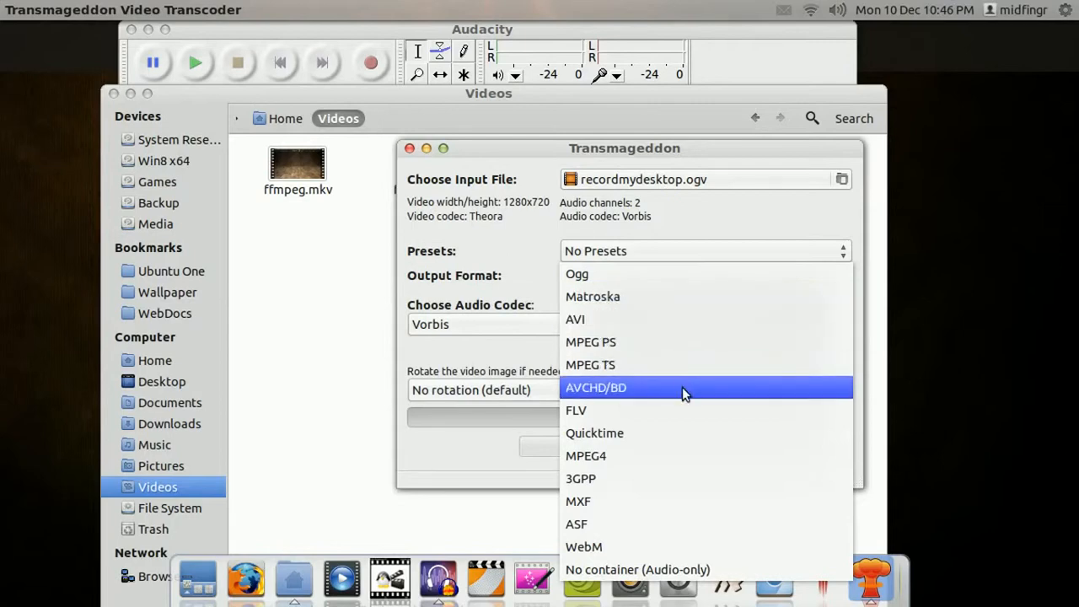
{"action": "left_click", "coordinate": [597, 457]}
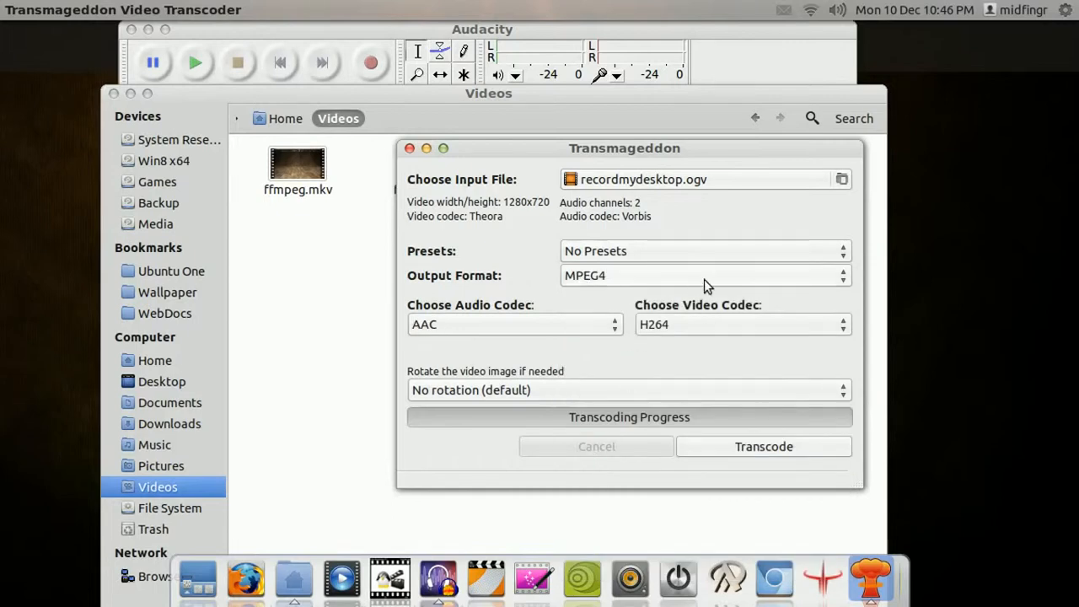
{"action": "left_click", "coordinate": [426, 329]}
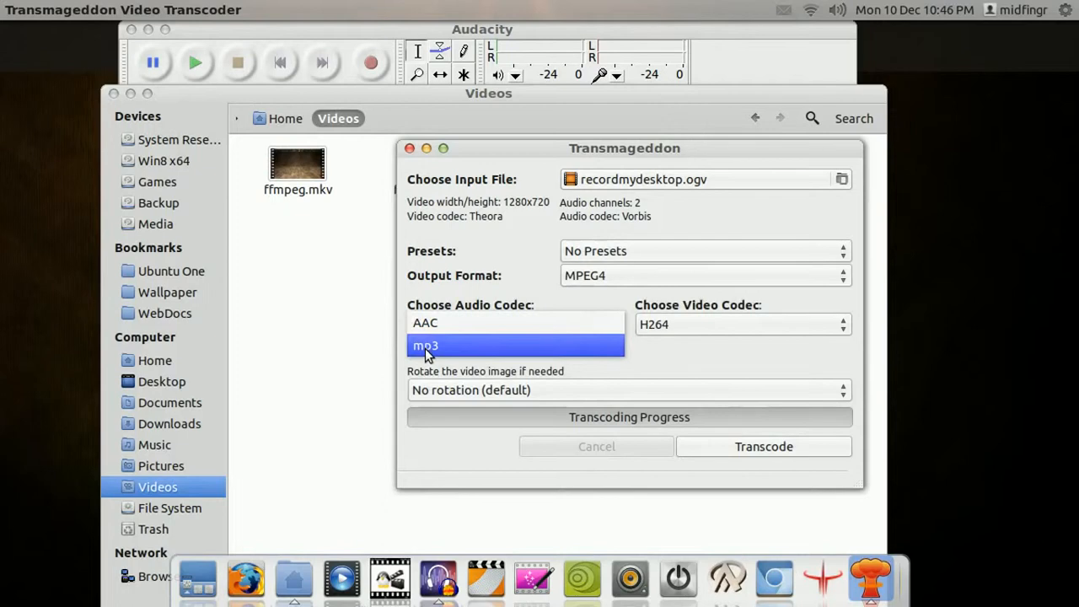
{"action": "left_click", "coordinate": [425, 348]}
{"action": "left_click", "coordinate": [466, 325]}
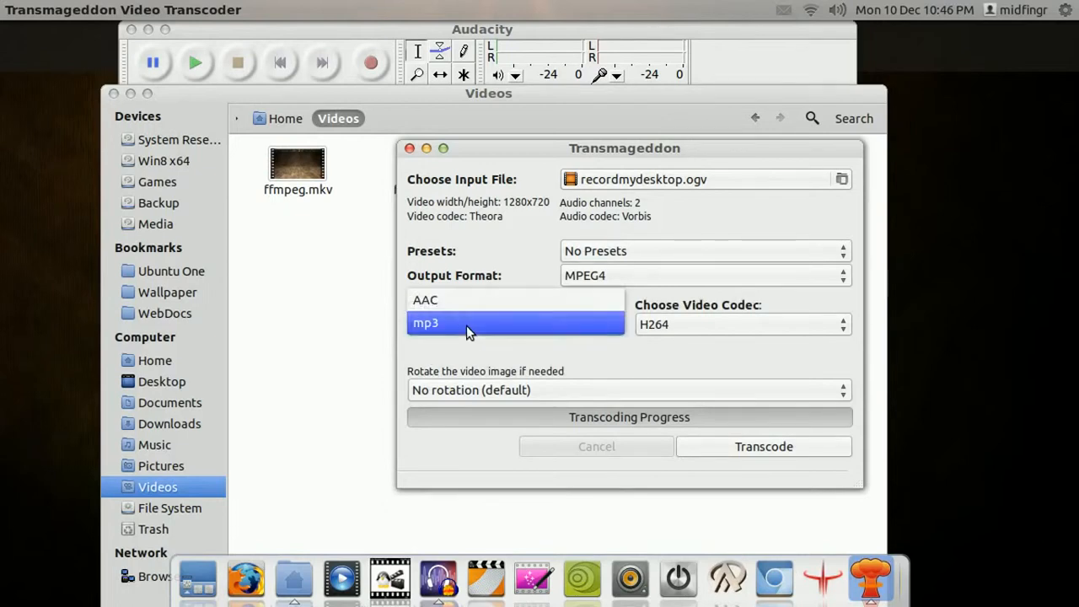
{"action": "left_click", "coordinate": [457, 305]}
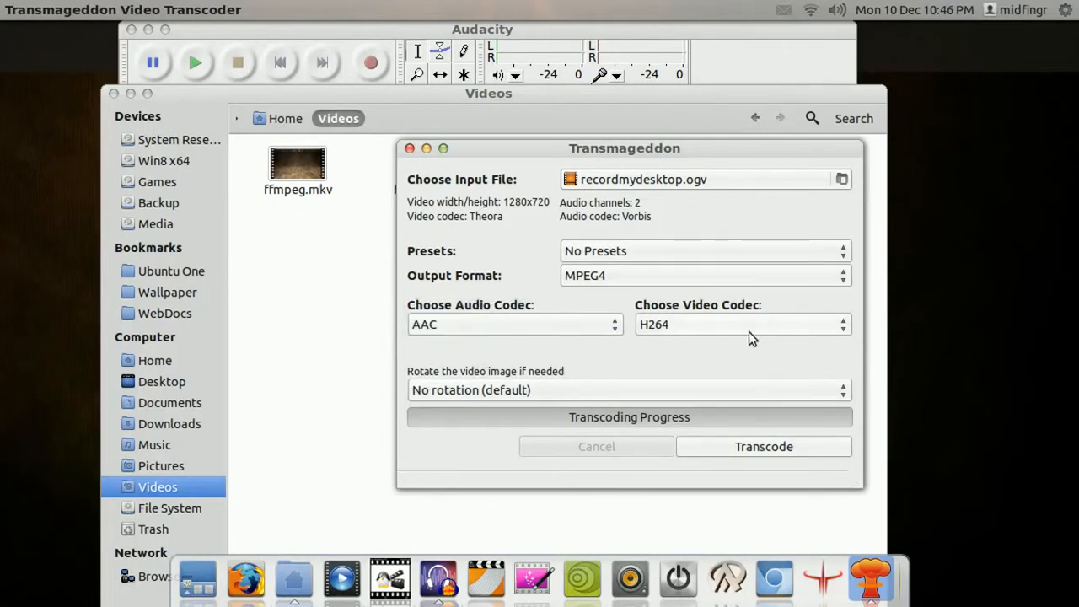
{"action": "left_click", "coordinate": [765, 445]}
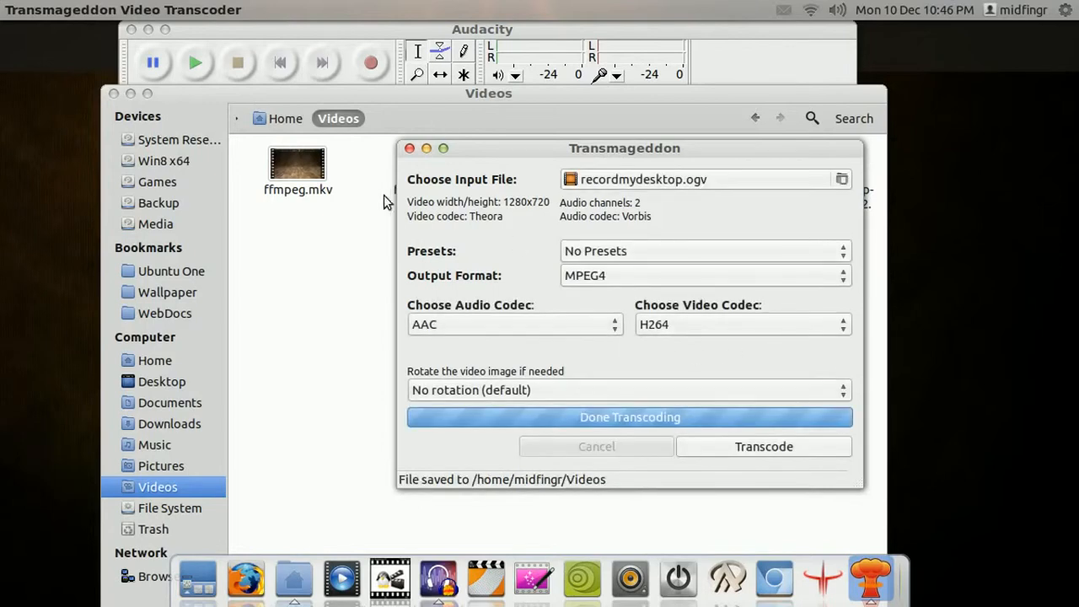
{"action": "left_click", "coordinate": [410, 148]}
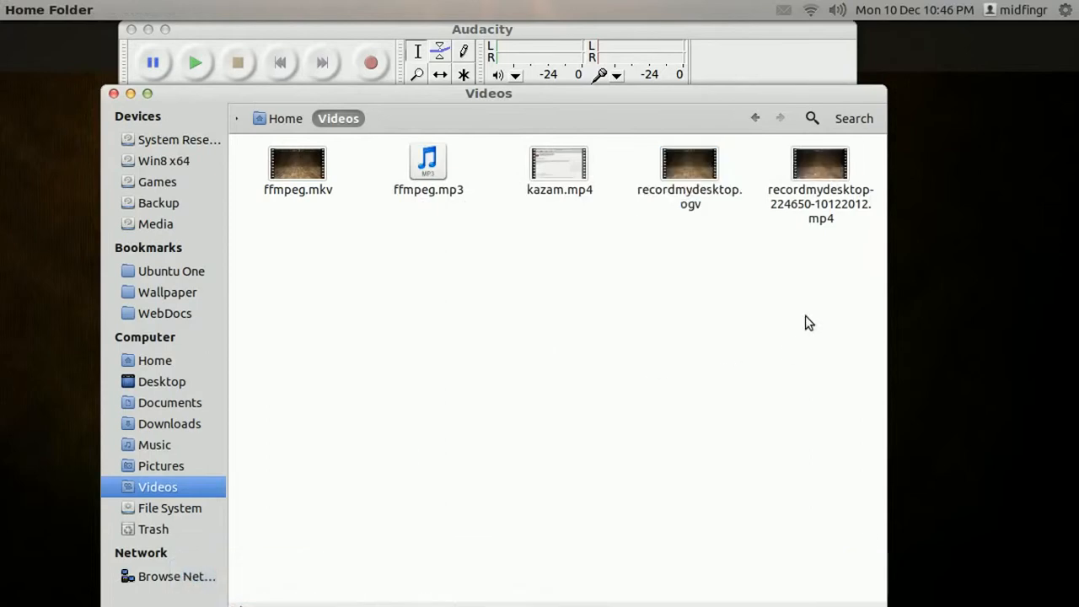
Open recordmydesktop-224650-10122012.mp4 from the Videos folder in VLC media player
{"action": "left_click", "coordinate": [838, 198]}
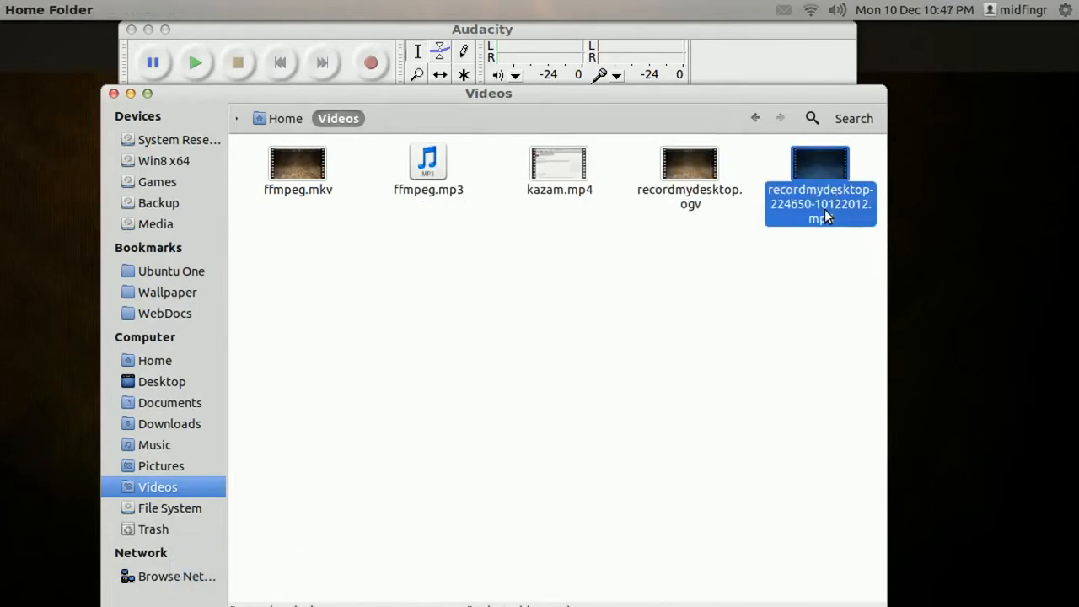
{"action": "right_click", "coordinate": [828, 216]}
{"action": "left_click", "coordinate": [732, 242]}
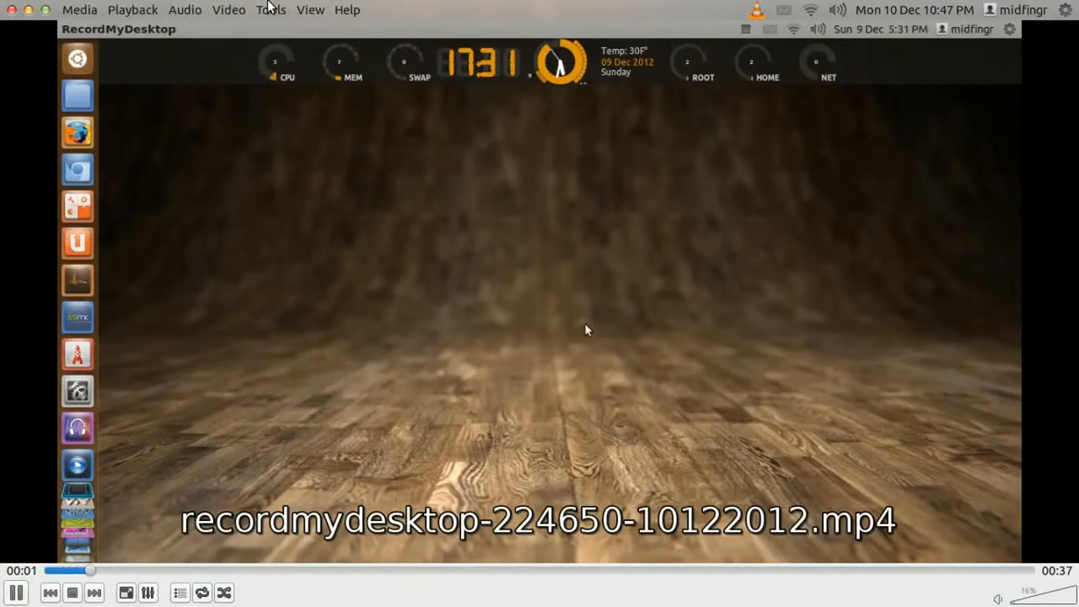
Check the video codec, resolution and audio sample rate in the codec information of the MP4, and close the player
{"action": "left_click", "coordinate": [271, 9]}
{"action": "left_click", "coordinate": [306, 84]}
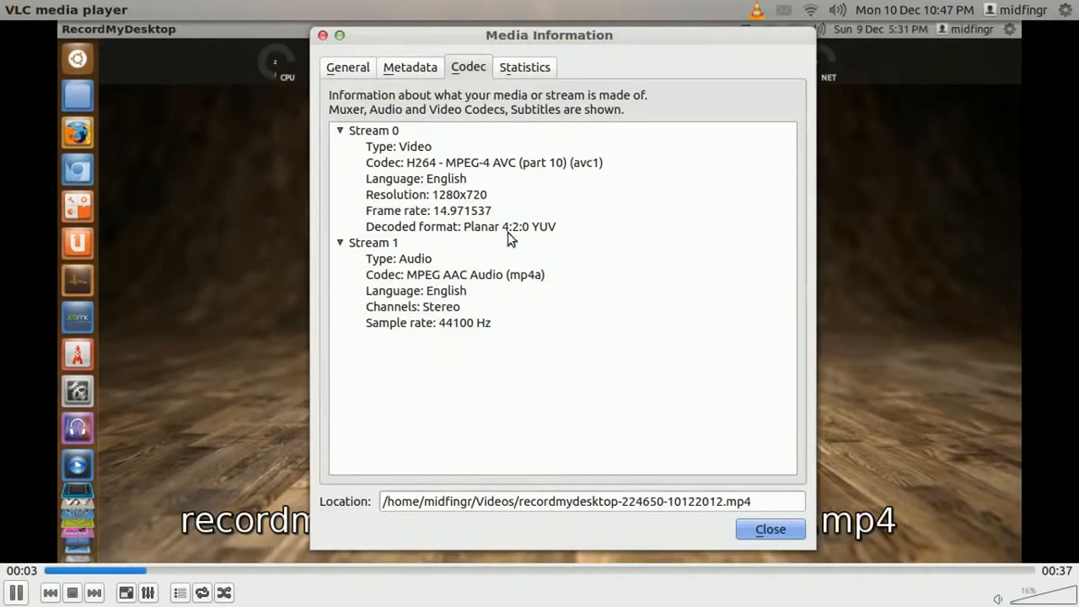
{"action": "left_click", "coordinate": [413, 150]}
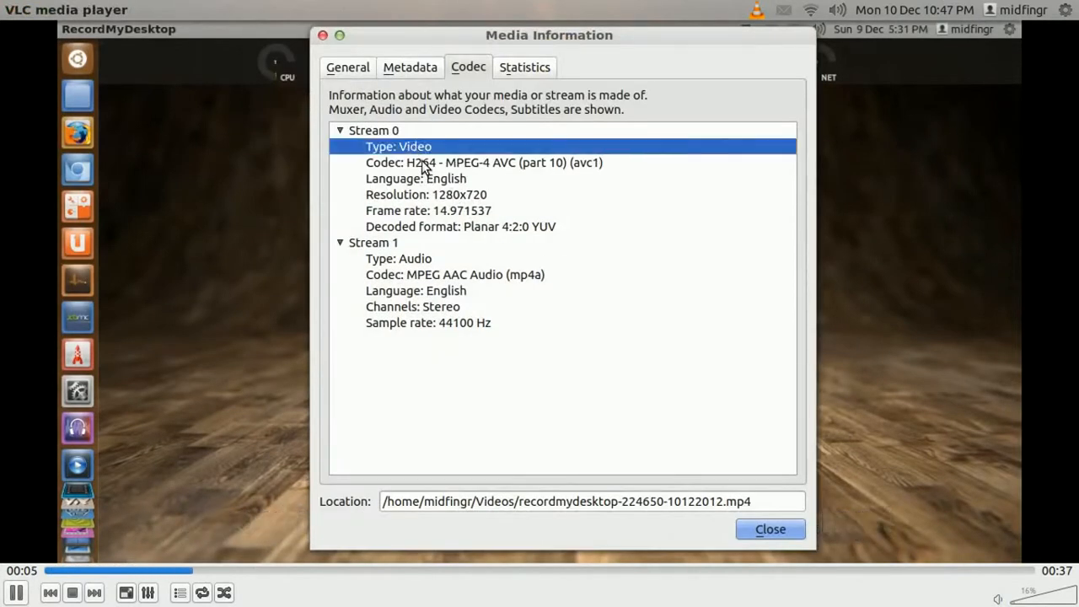
{"action": "left_click", "coordinate": [424, 165]}
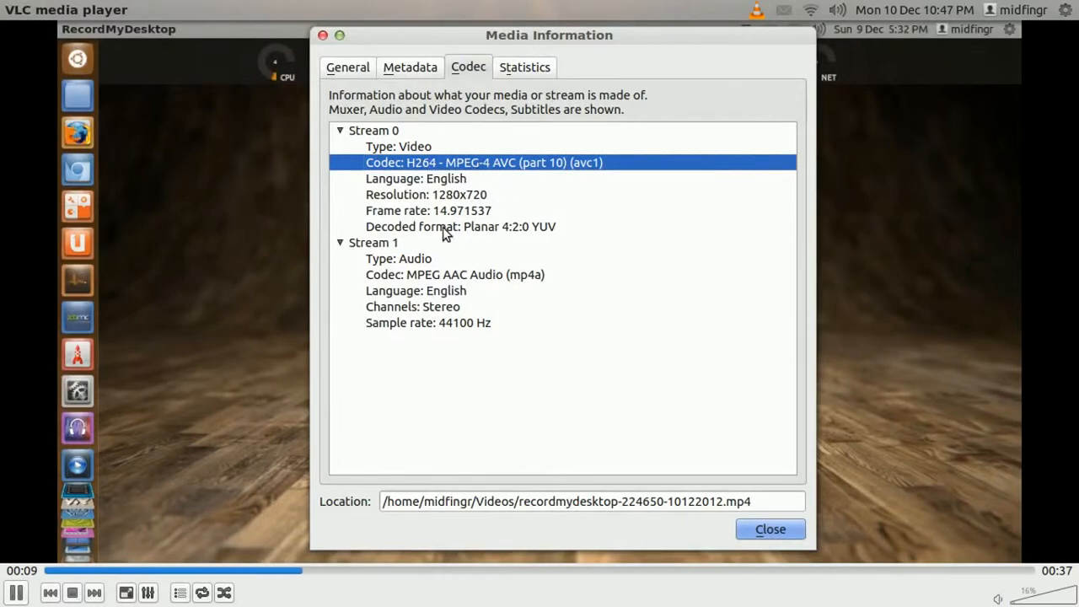
{"action": "left_click", "coordinate": [444, 193]}
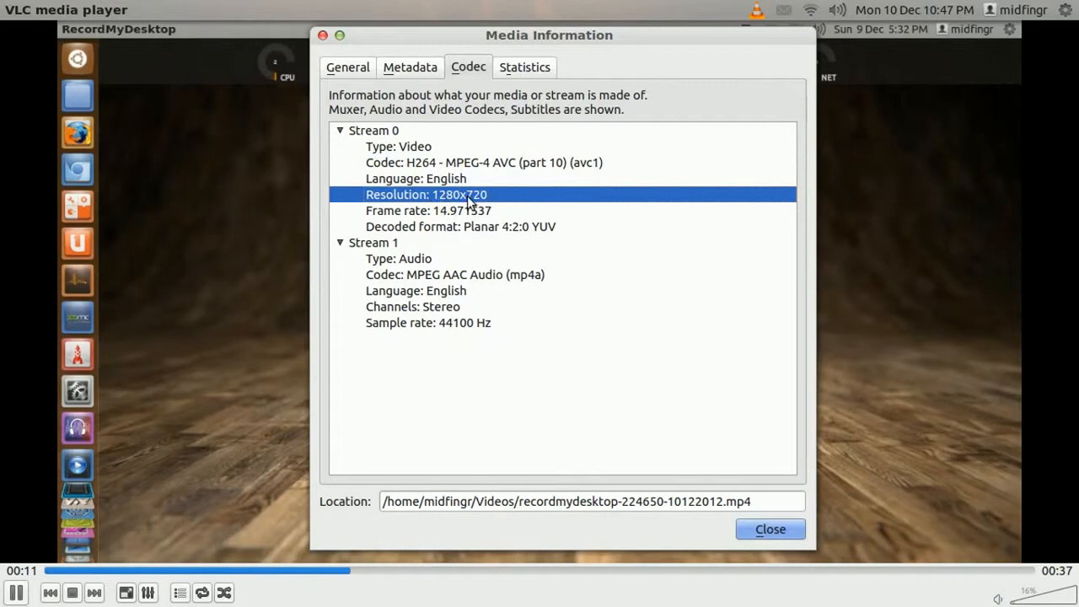
{"action": "left_click", "coordinate": [466, 325]}
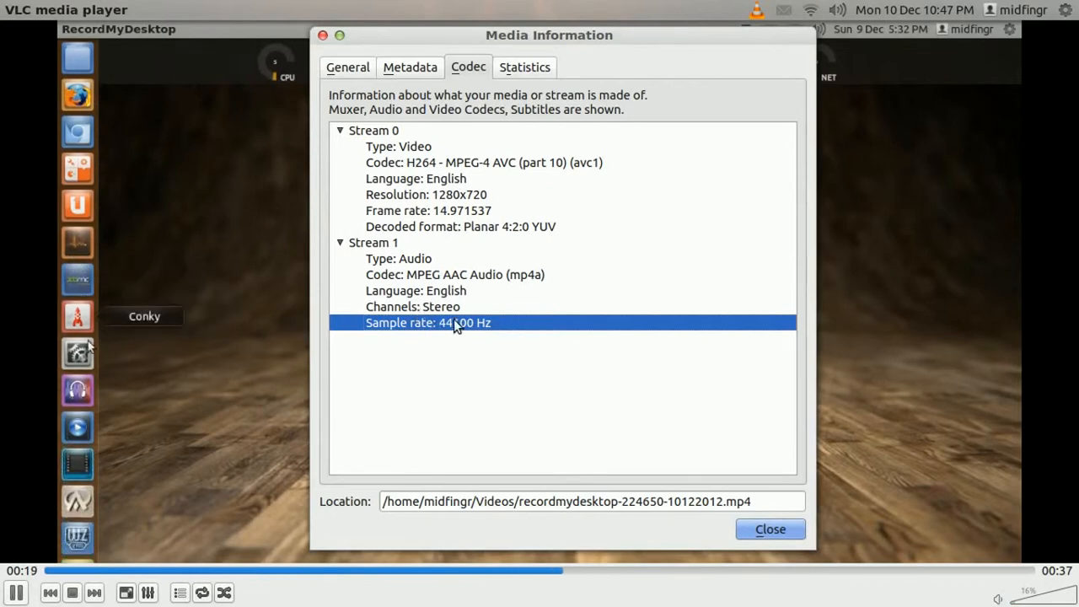
{"action": "left_click", "coordinate": [786, 526]}
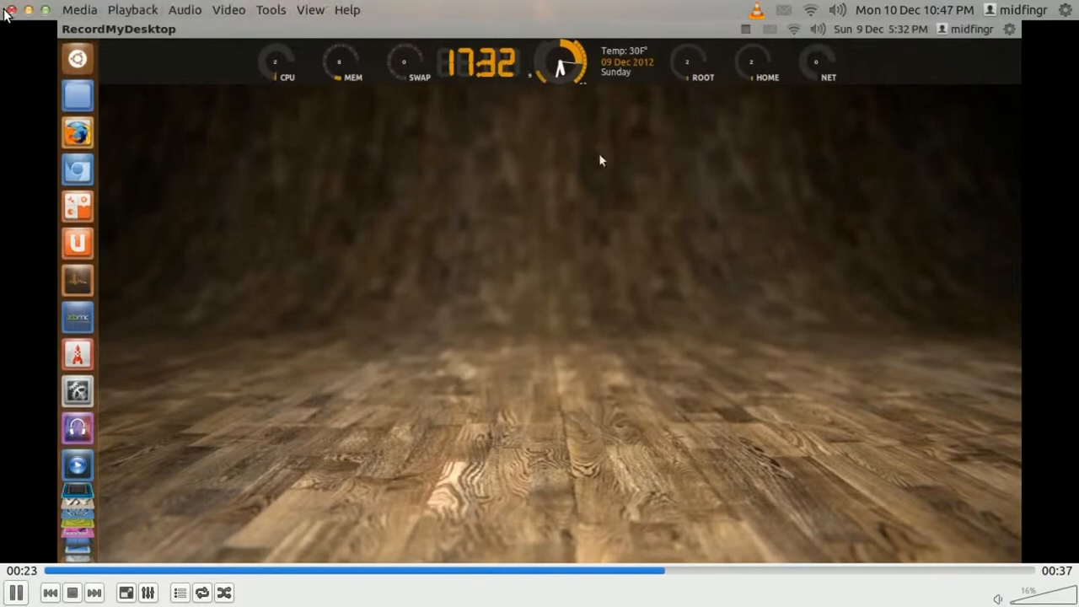
{"action": "left_click", "coordinate": [8, 10]}
{"action": "left_click", "coordinate": [396, 342]}
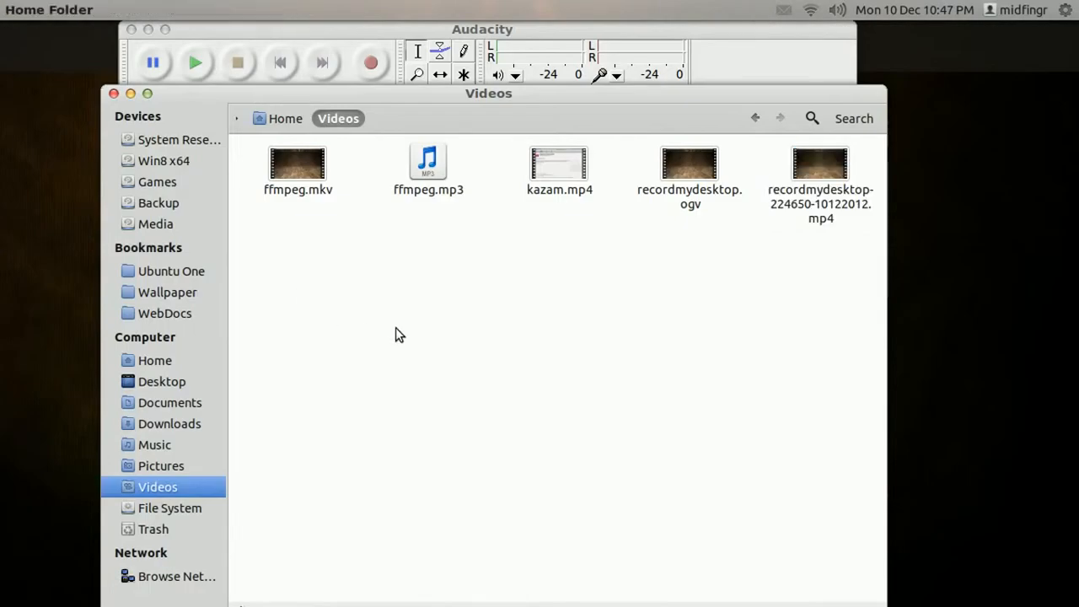
Import recordmydesktop-224650-10122012.mp4 from the Videos folder into Audacity and minimize the folder window
{"action": "left_click", "coordinate": [807, 176]}
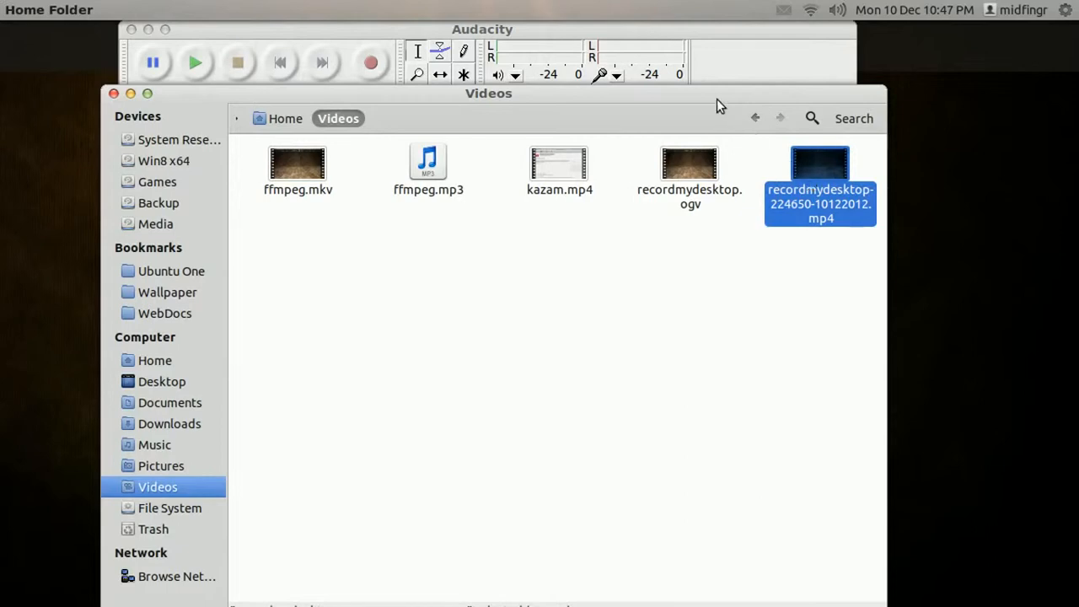
{"action": "left_click_drag", "start_coordinate": [773, 113], "coordinate": [965, 169]}
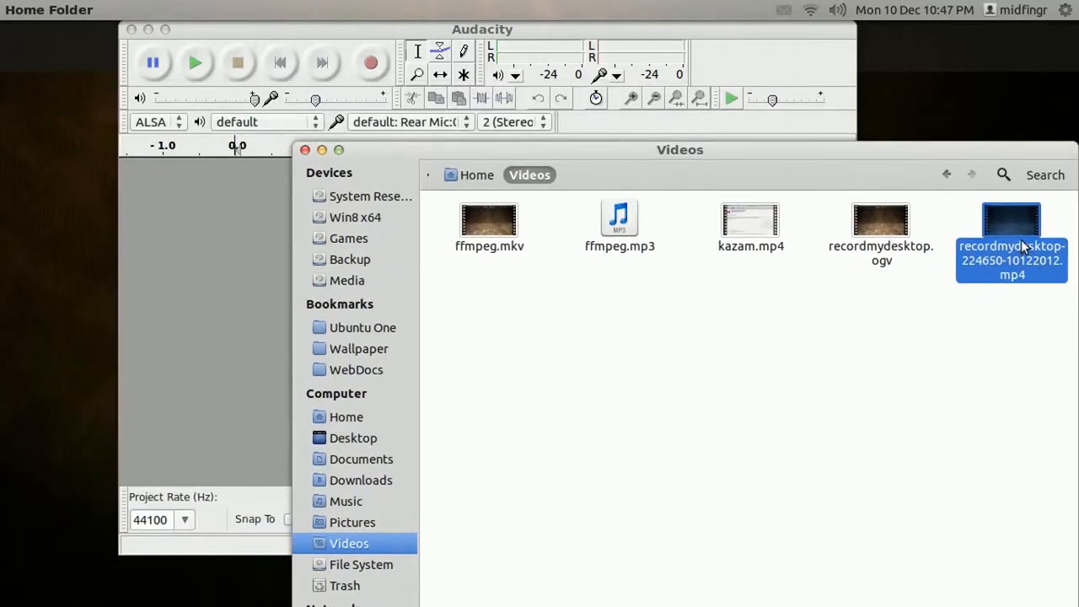
{"action": "left_click_drag", "start_coordinate": [1020, 243], "coordinate": [216, 277]}
{"action": "left_click", "coordinate": [191, 348]}
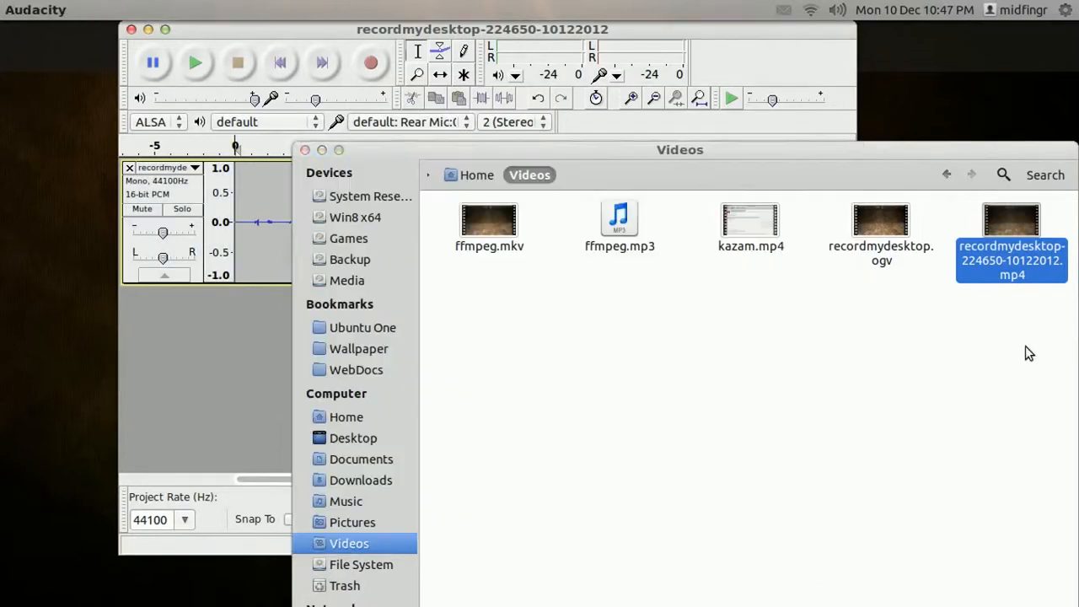
{"action": "left_click", "coordinate": [1029, 354]}
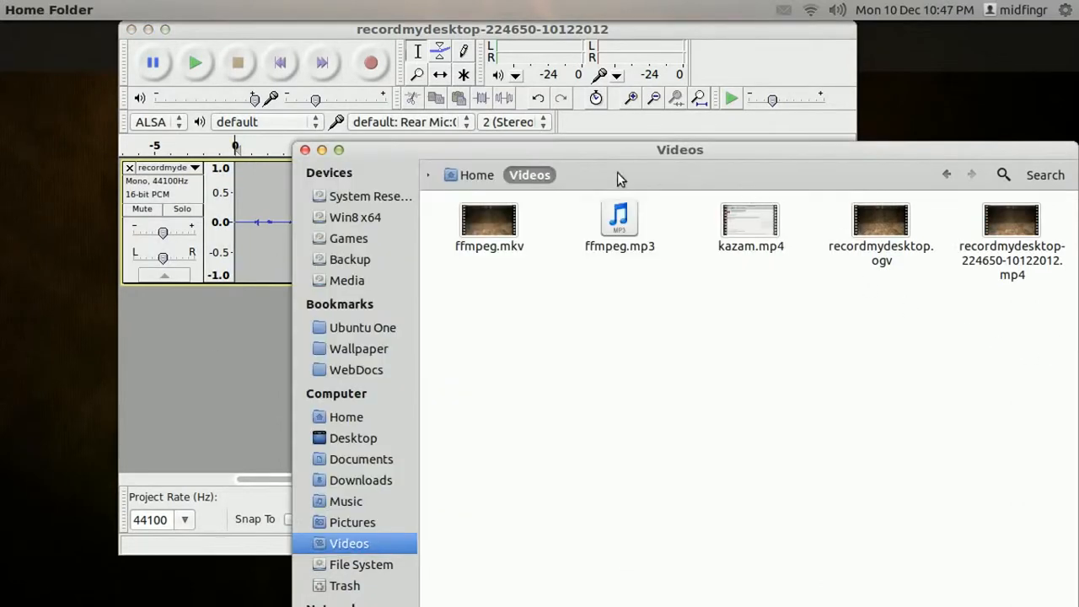
{"action": "left_click", "coordinate": [322, 151]}
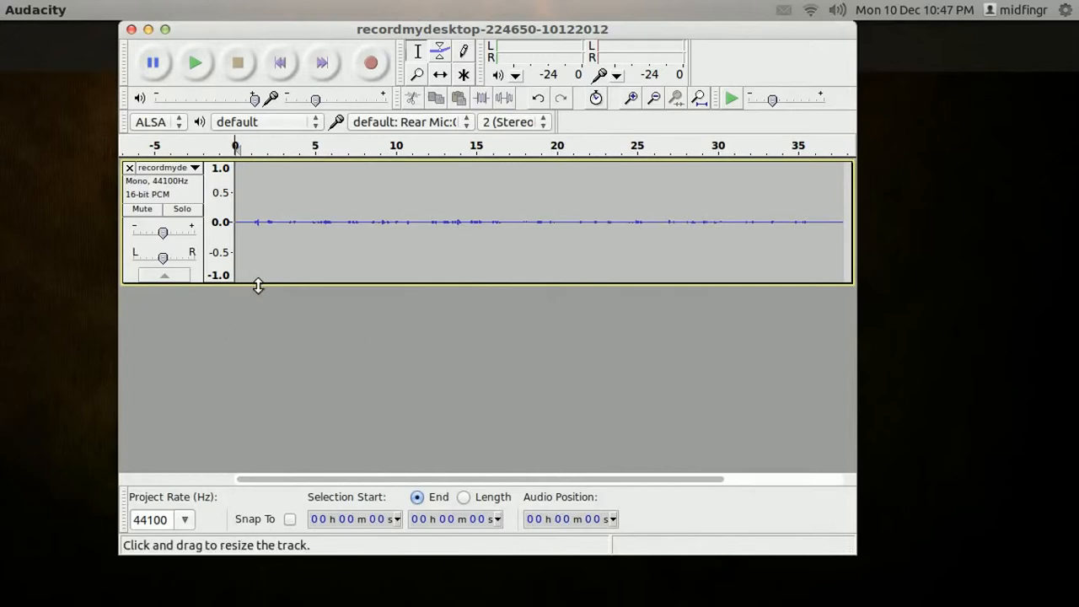
Make the imported mono track slightly taller and place the cursor at the start of the track
{"action": "left_click_drag", "start_coordinate": [258, 285], "coordinate": [265, 307]}
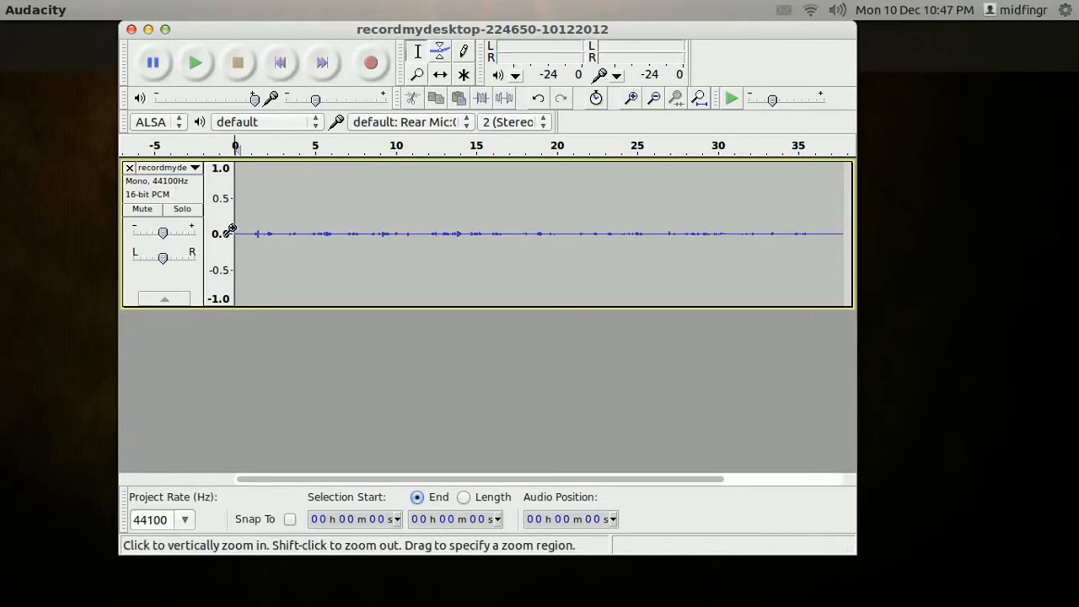
{"action": "left_click", "coordinate": [263, 257]}
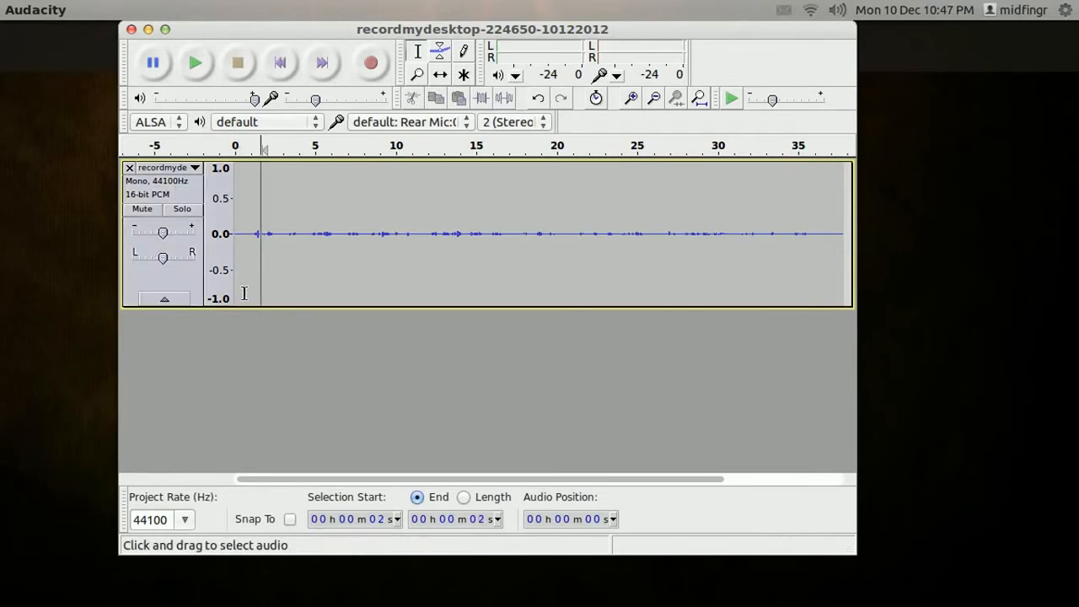
{"action": "key", "text": "Home"}
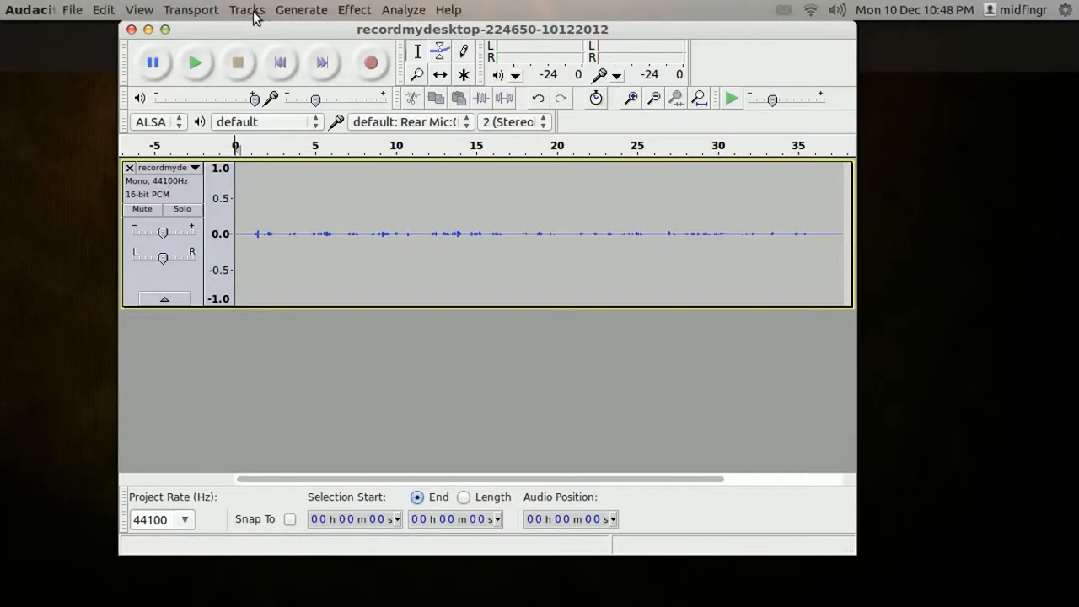
Add a new stereo track below the imported mono track
{"action": "left_click", "coordinate": [262, 10]}
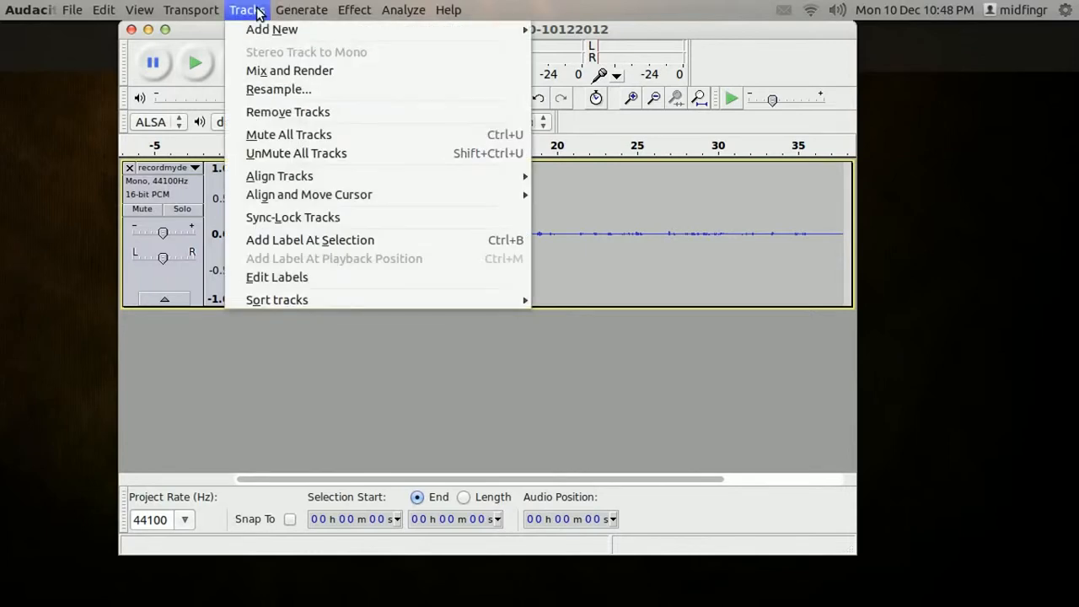
{"action": "mouse_move", "coordinate": [285, 32]}
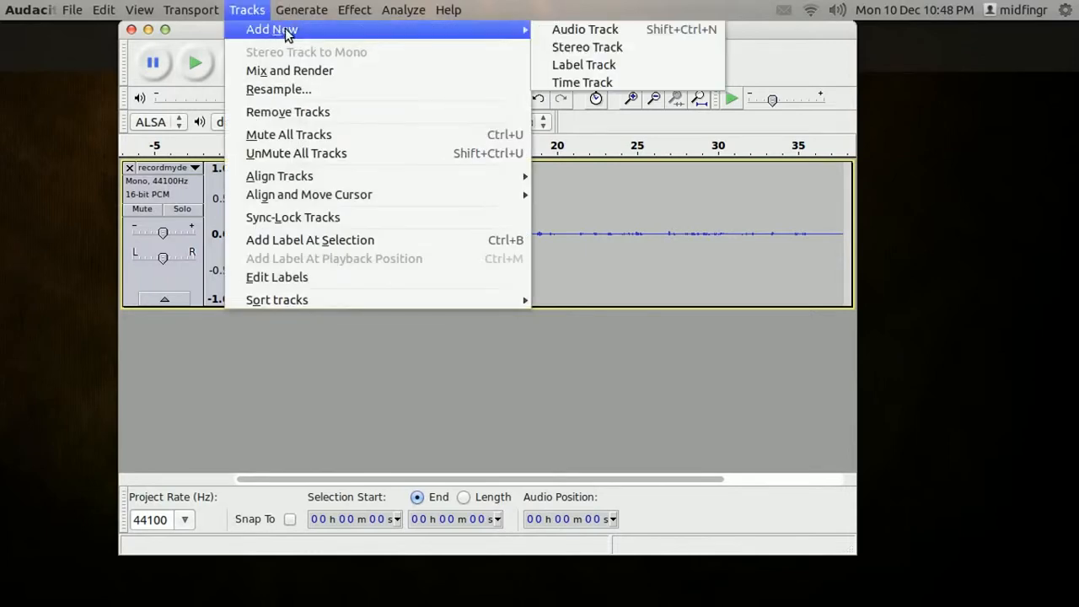
{"action": "left_click", "coordinate": [608, 47]}
{"action": "scroll", "coordinate": [353, 276], "scroll_direction": "up", "scroll_amount": 3}
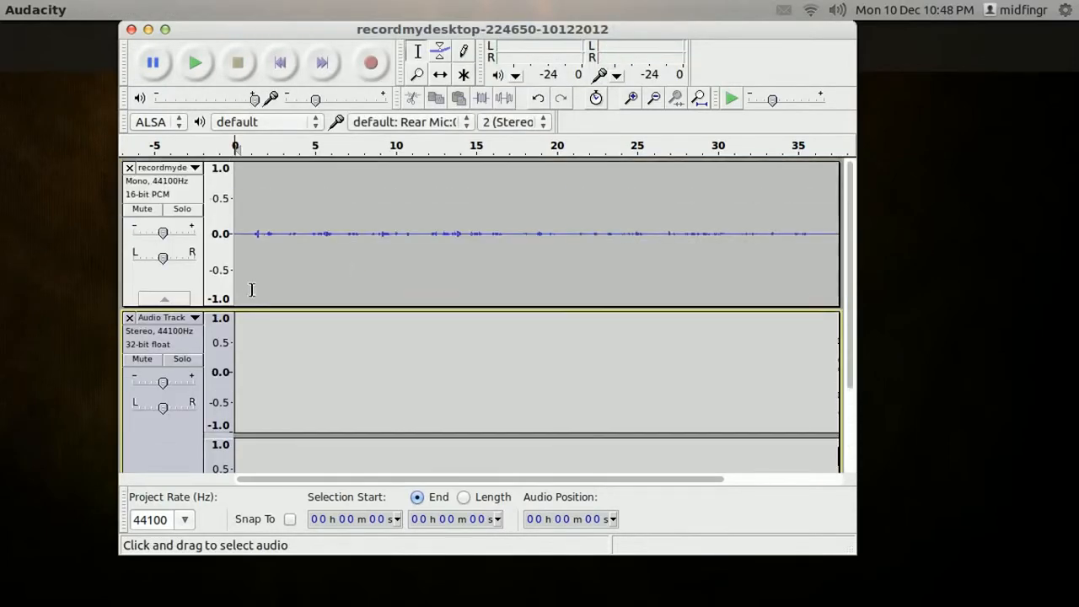
Select the entire imported mono track and copy its audio
{"action": "left_click", "coordinate": [176, 281]}
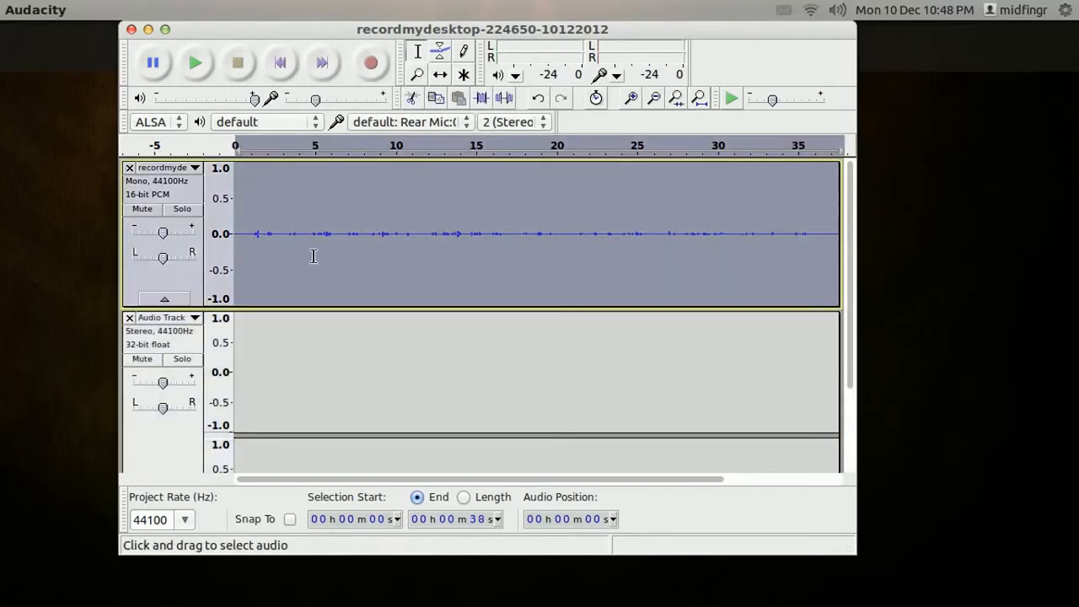
{"action": "left_click", "coordinate": [103, 9]}
{"action": "mouse_move", "coordinate": [139, 9]}
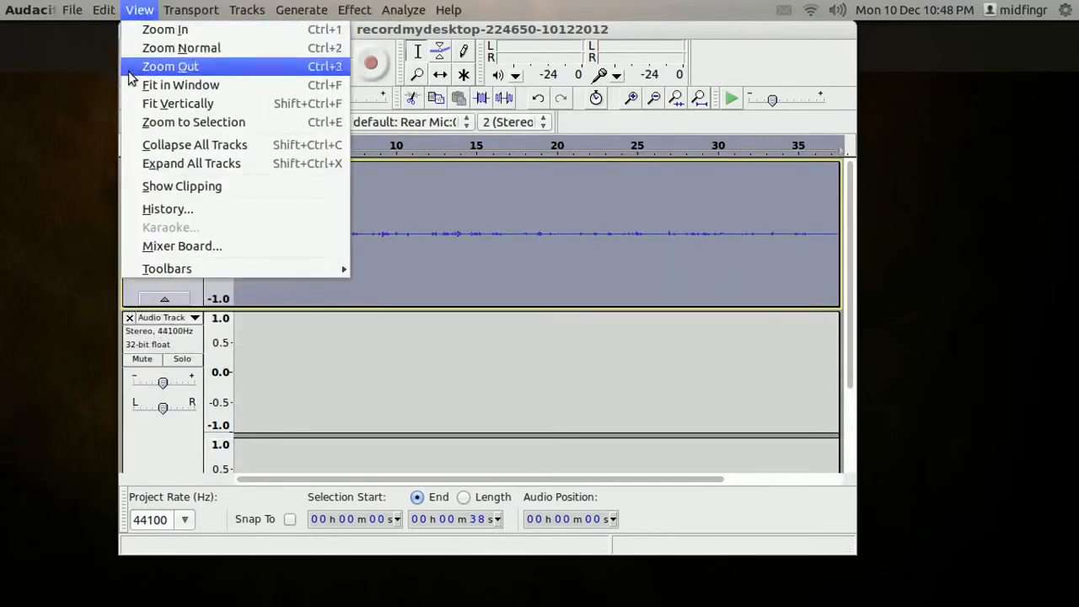
{"action": "mouse_move", "coordinate": [104, 10]}
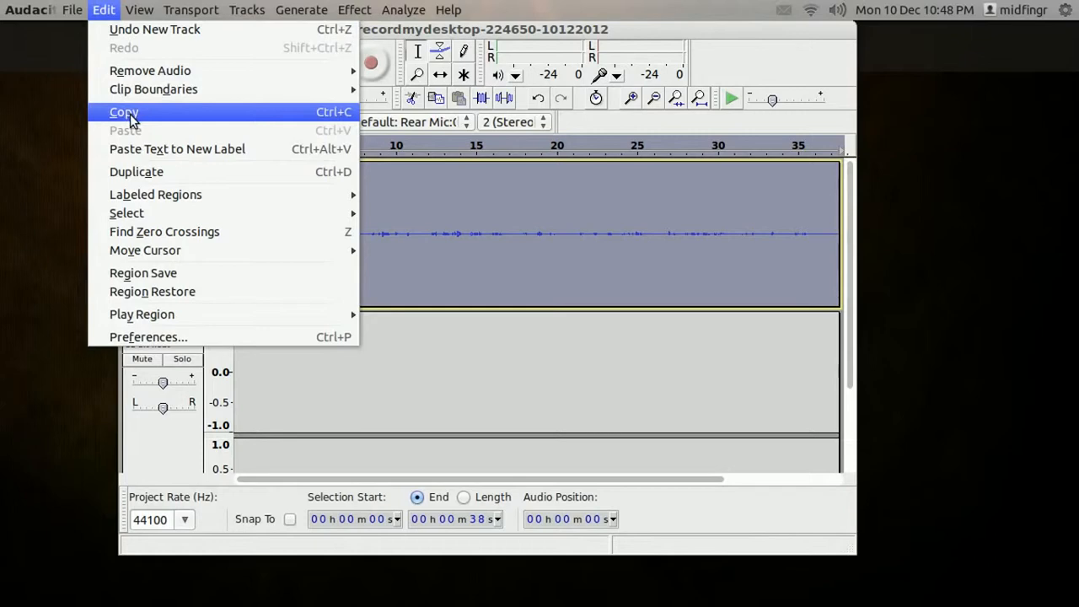
{"action": "left_click", "coordinate": [131, 118]}
Paste the copied audio into the empty stereo track and remove the original mono track
{"action": "left_click", "coordinate": [182, 450]}
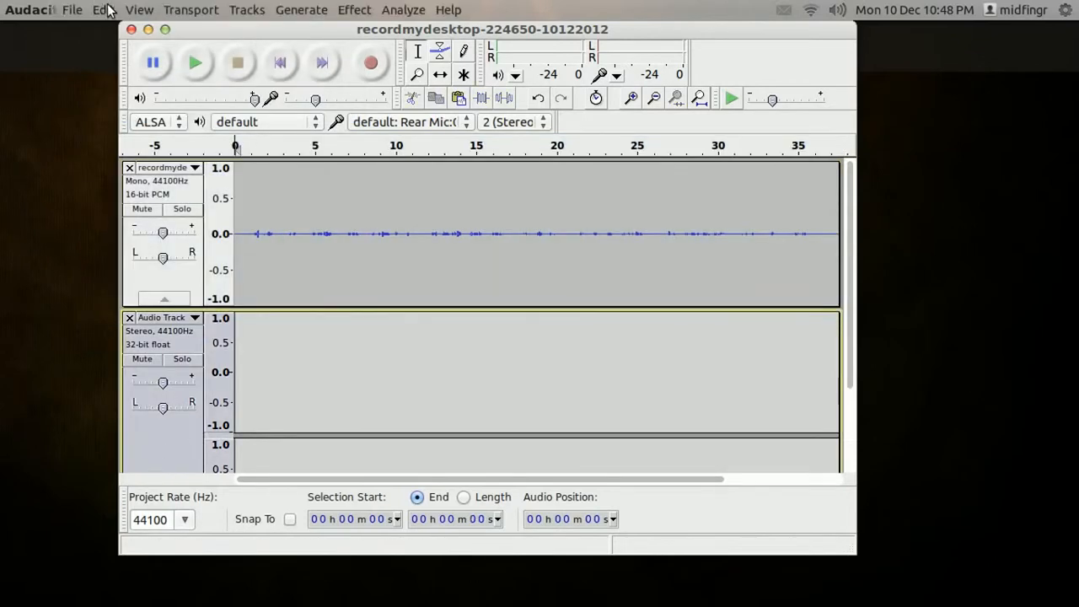
{"action": "left_click", "coordinate": [104, 9]}
{"action": "left_click", "coordinate": [139, 133]}
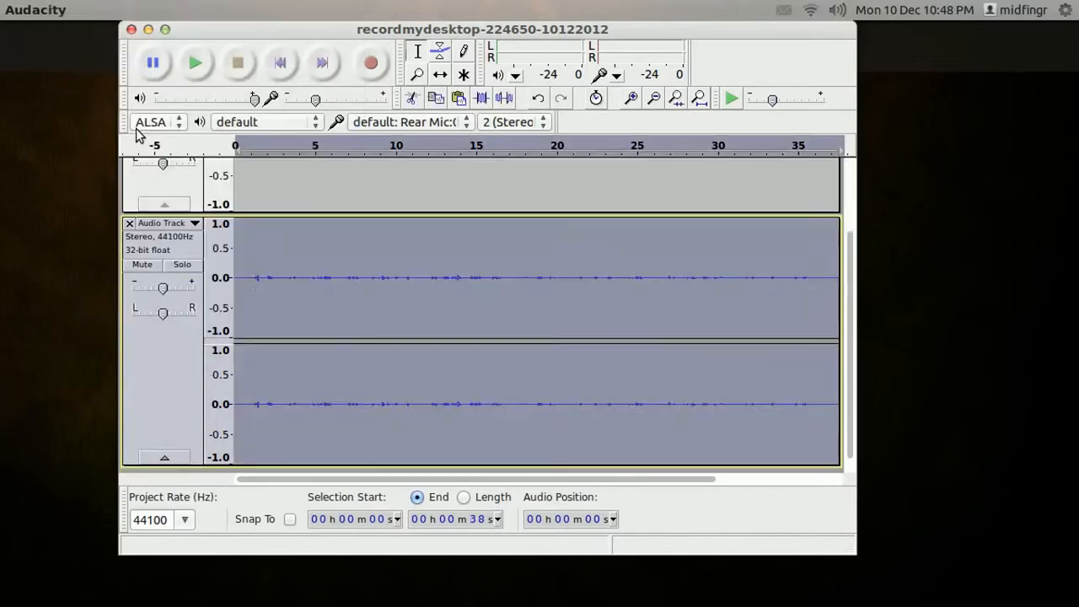
{"action": "scroll", "coordinate": [372, 368], "scroll_direction": "up", "scroll_amount": 3}
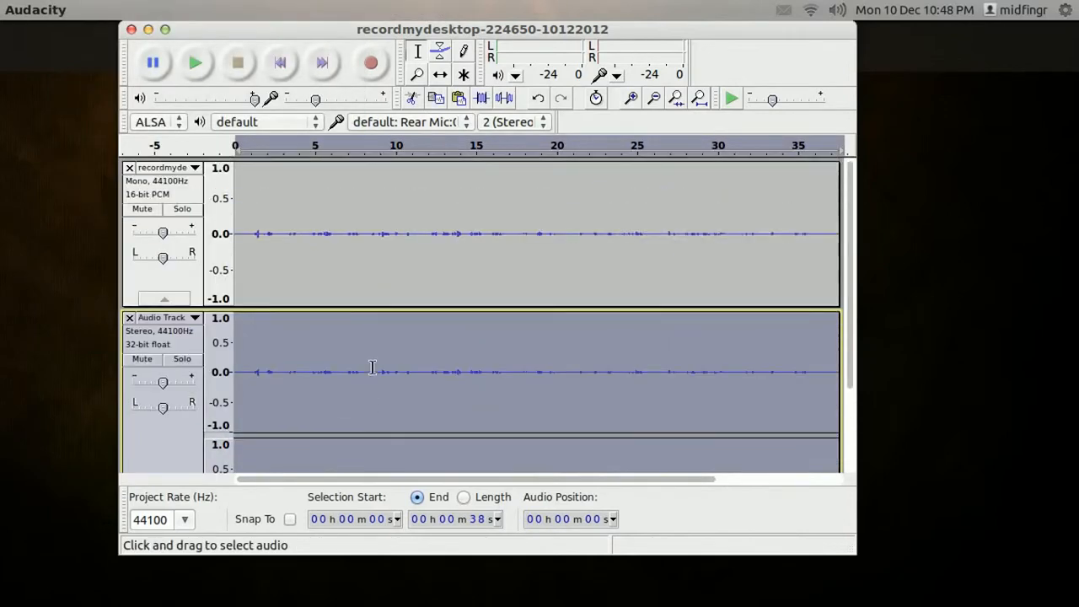
{"action": "left_click", "coordinate": [130, 168]}
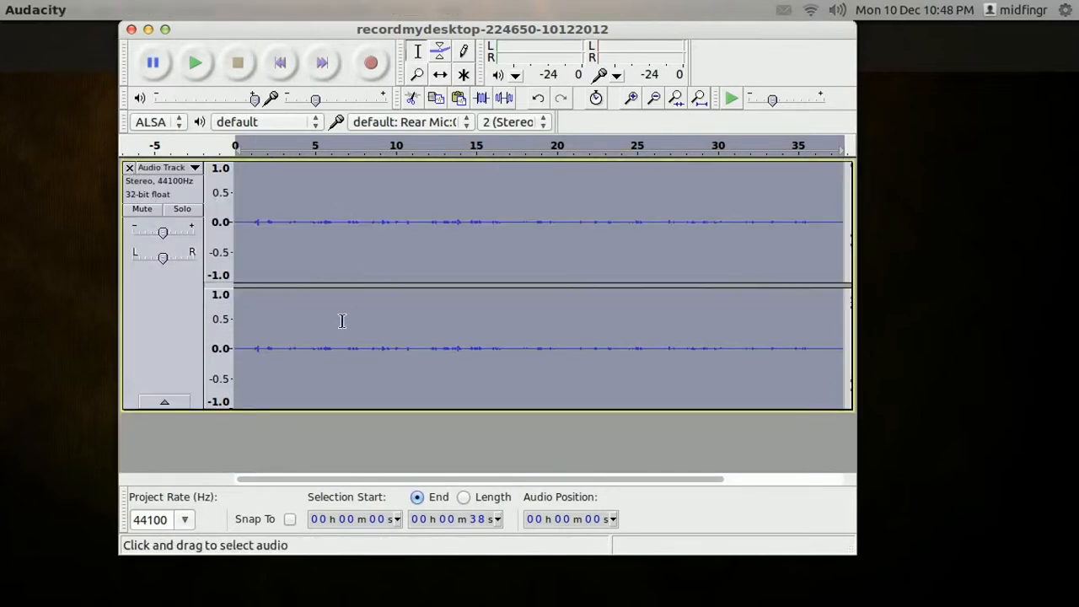
Normalize the stereo track to a maximum amplitude of -1.0 dB with DC offset removal
{"action": "mouse_move", "coordinate": [260, 7]}
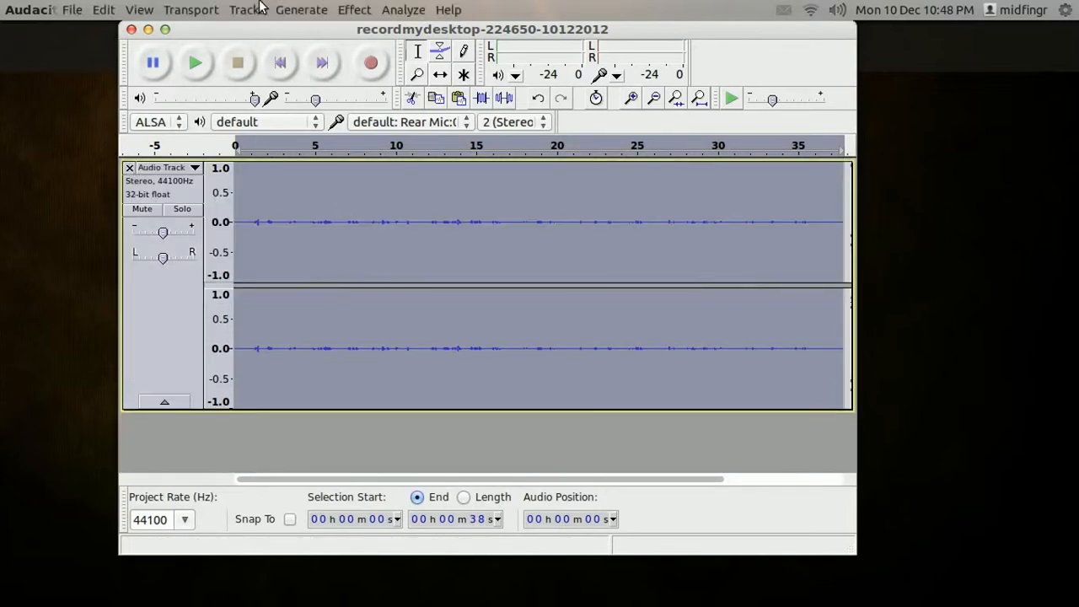
{"action": "left_click", "coordinate": [353, 10]}
{"action": "left_click", "coordinate": [466, 343]}
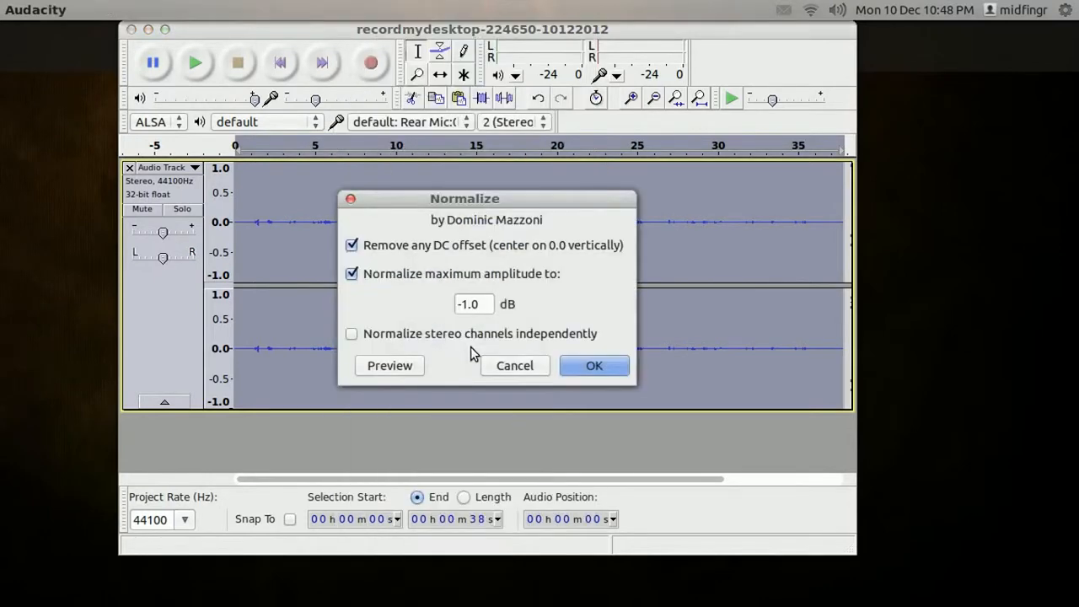
{"action": "left_click", "coordinate": [582, 369]}
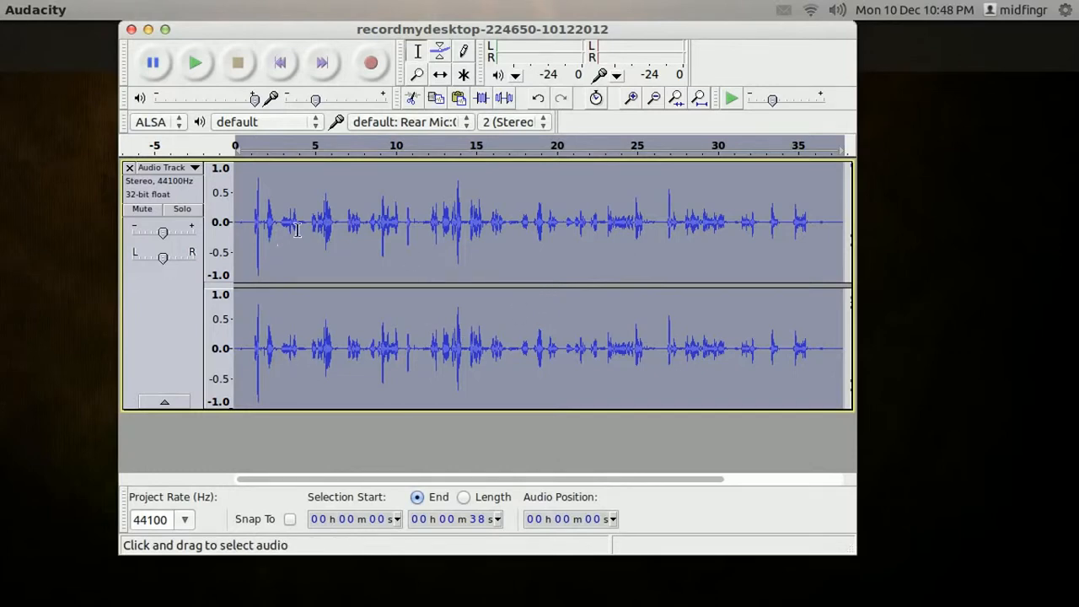
Close the audio project window
{"action": "left_click", "coordinate": [131, 29]}
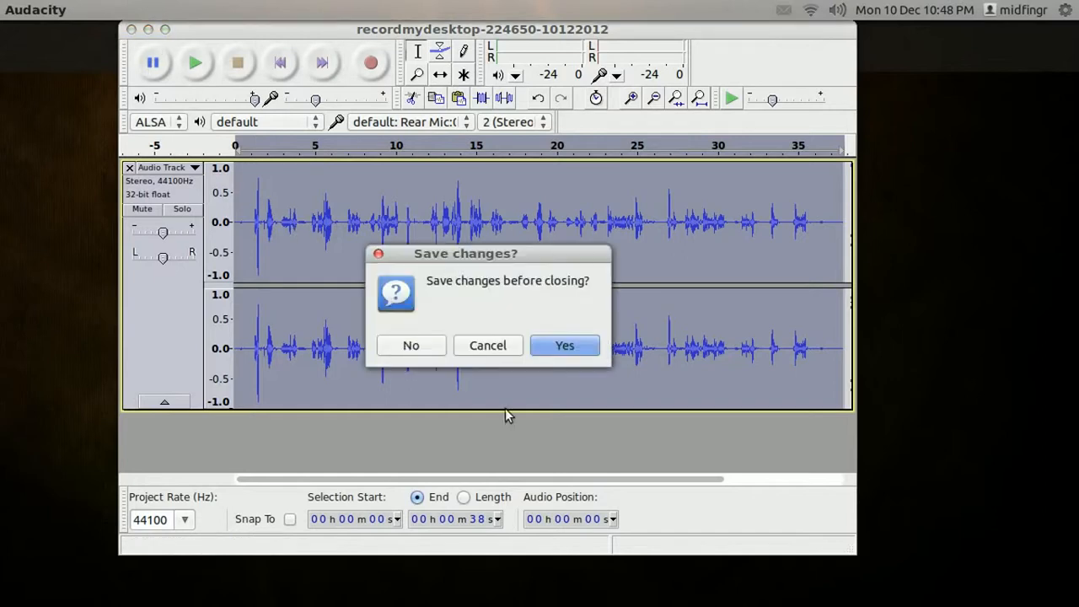